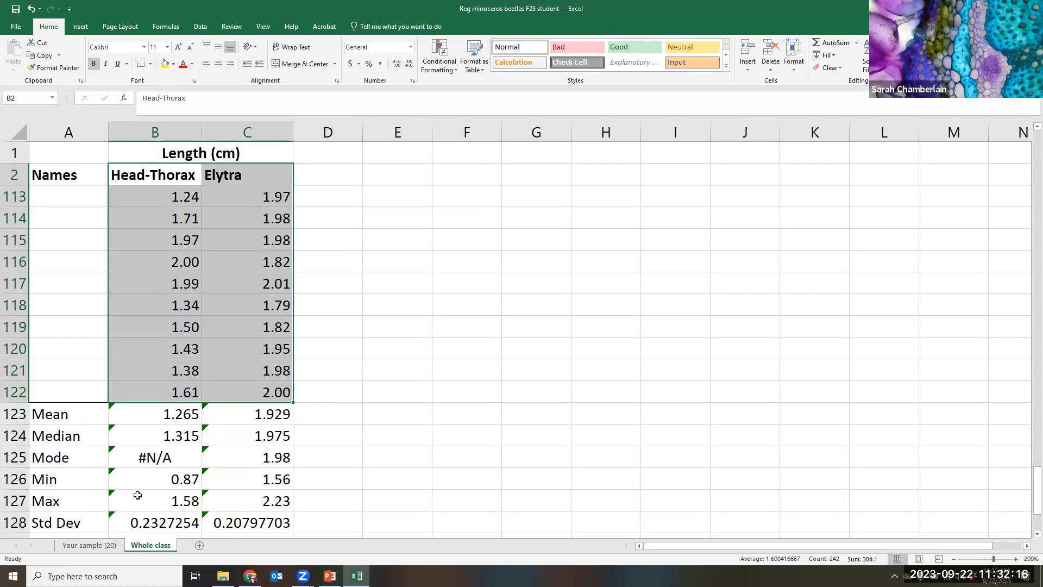
Insert a trial markers-only scatter chart of the whole-class Head-Thorax and Elytra lengths, and delete it again.
left_click(98, 546)
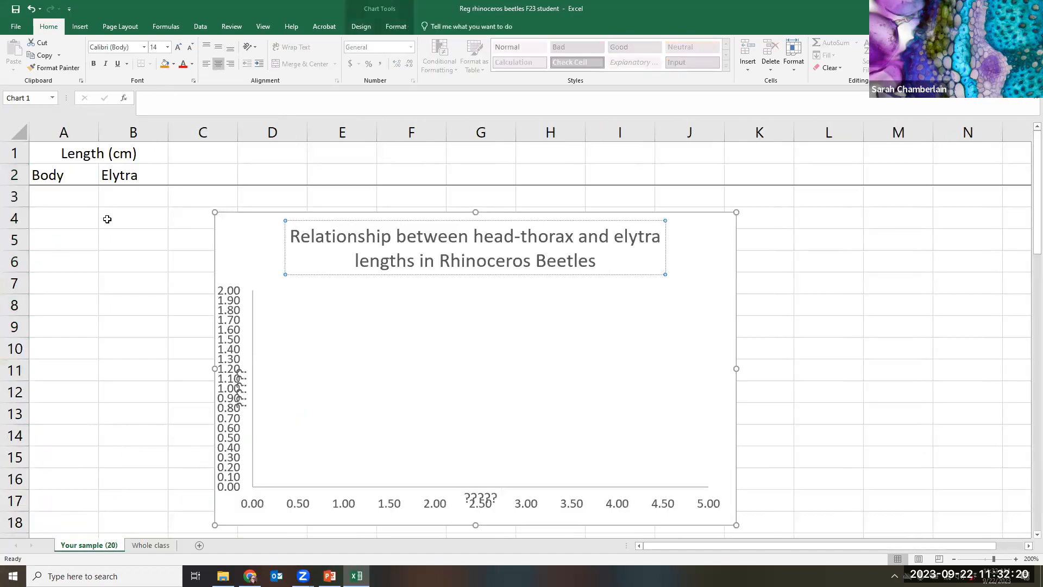
left_click(136, 546)
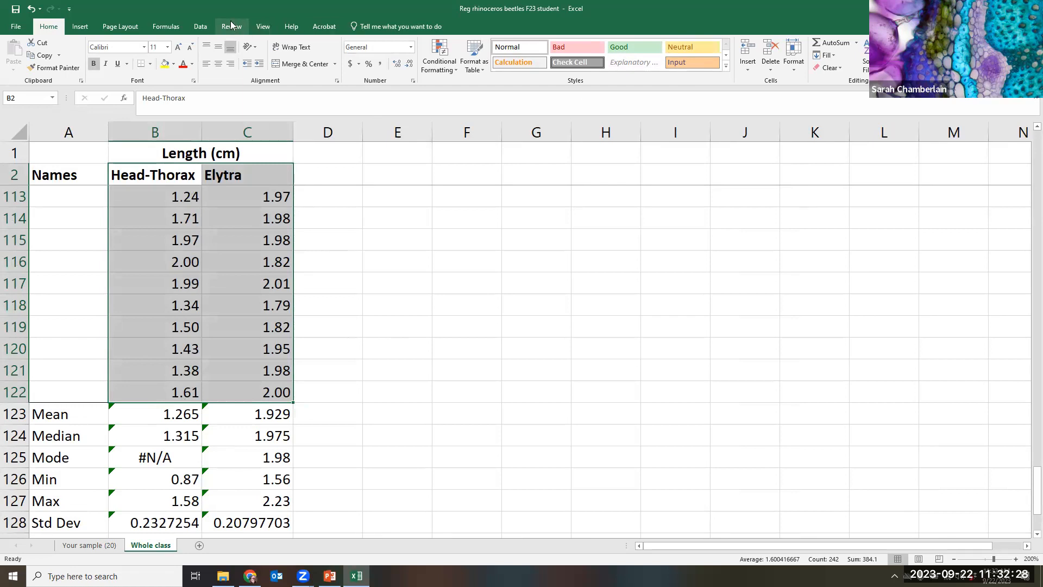
left_click(80, 29)
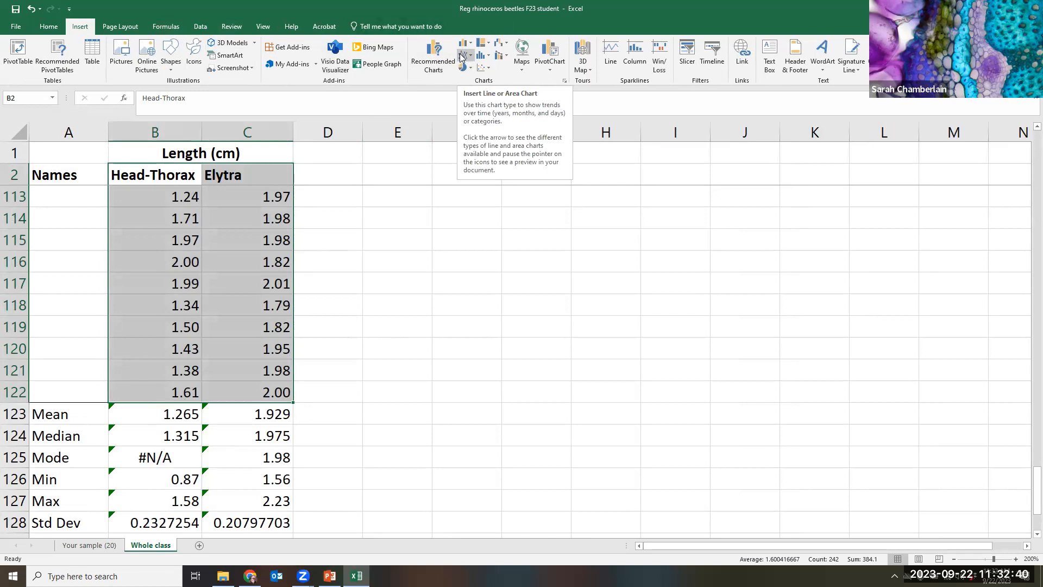
left_click(484, 73)
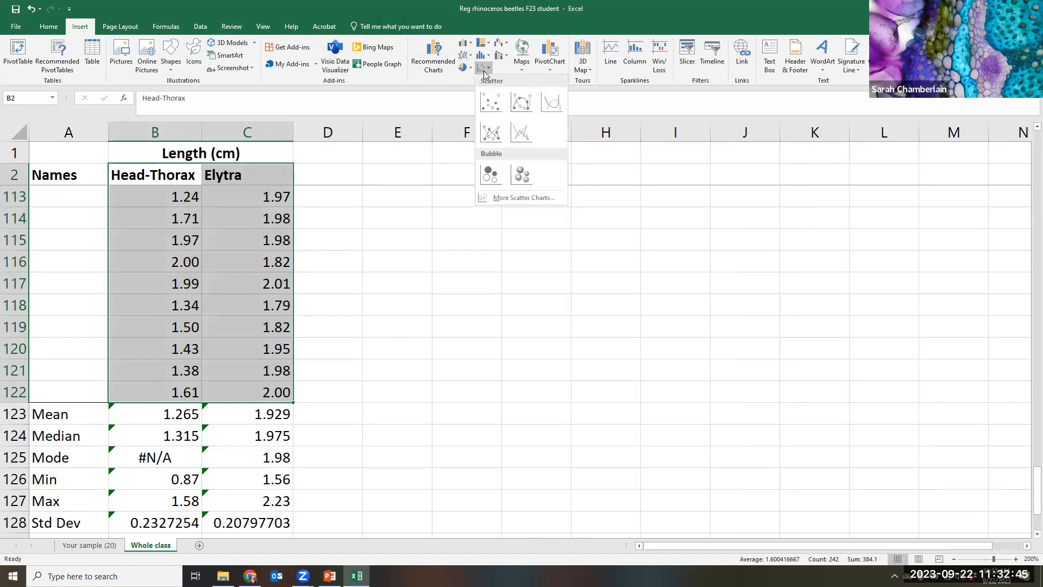
left_click(497, 99)
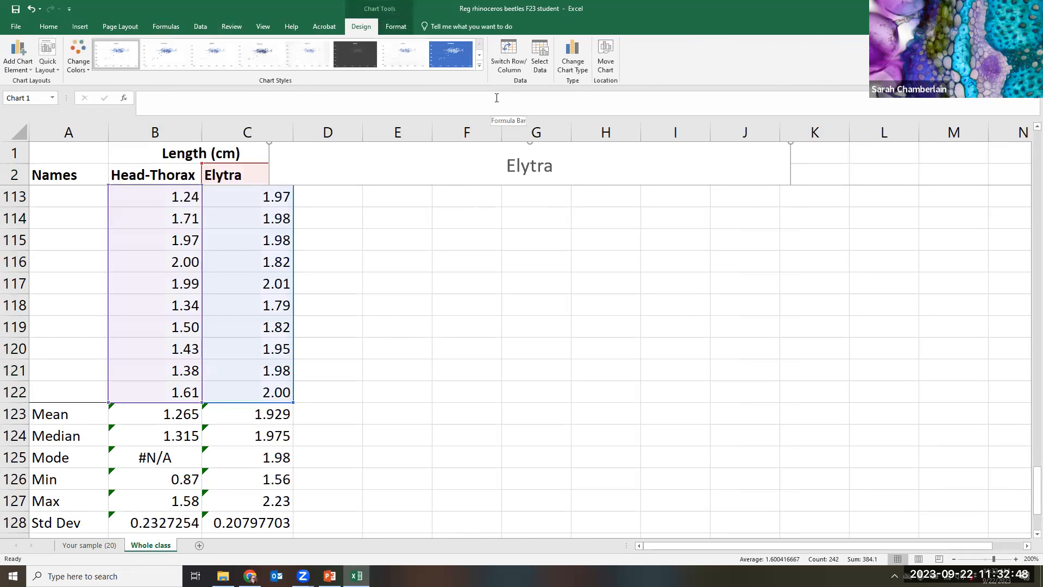
scroll(607, 296, "up", 9)
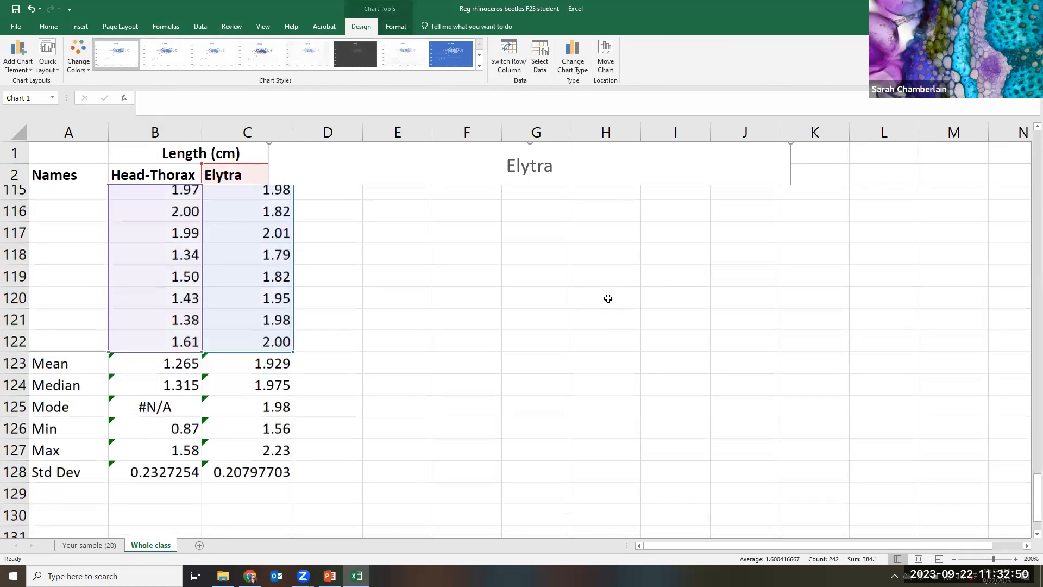
scroll(605, 293, "up", 20)
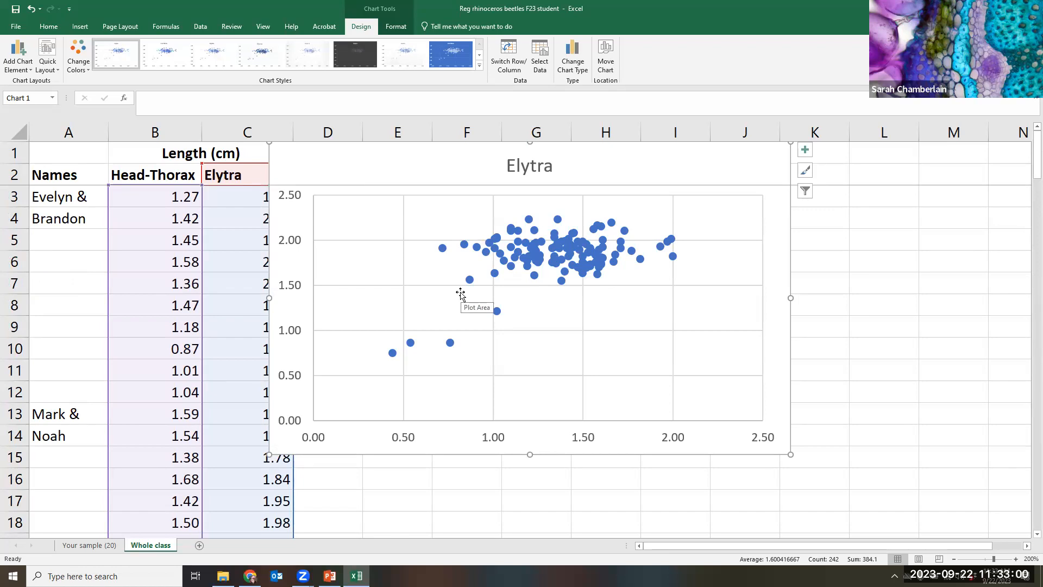
key("Delete")
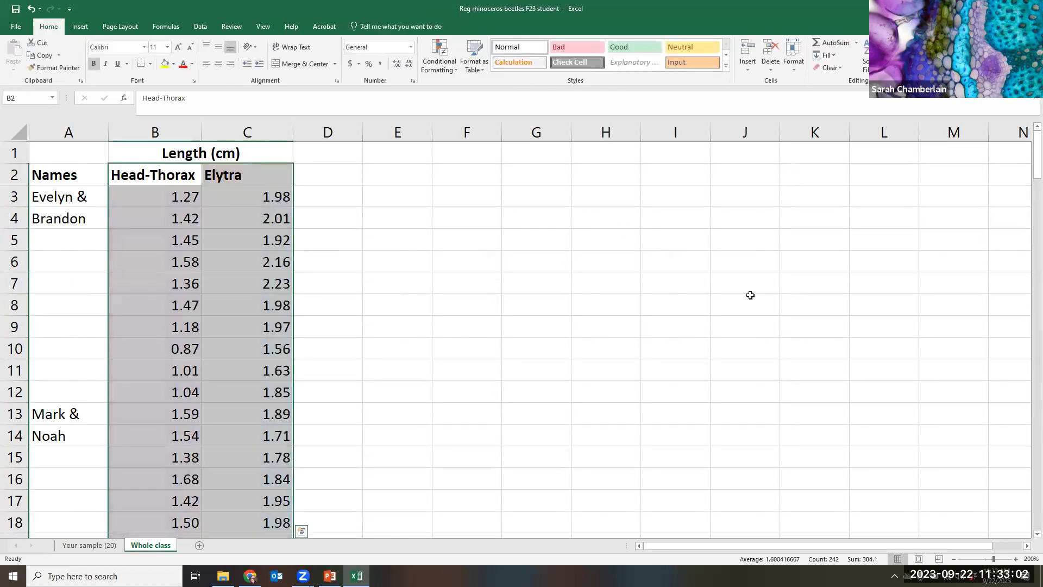
Select the whole-class Head-Thorax and Elytra data with their headers, cells B2 to C122, excluding the summary statistics.
left_click(506, 258)
left_click_drag(157, 175, 211, 544)
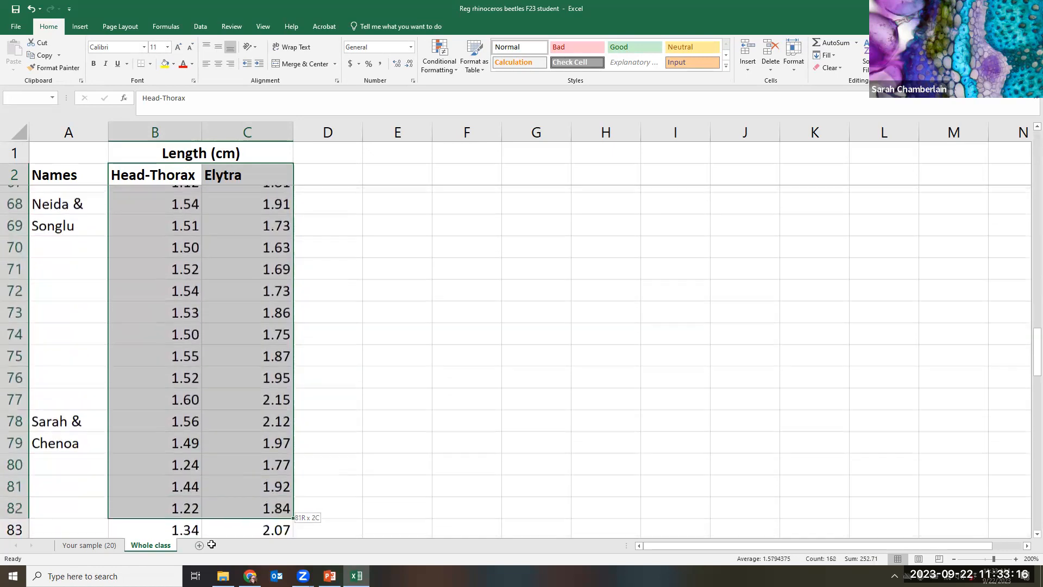
mouse_move(208, 544)
left_mouse_down()
mouse_move(195, 543)
mouse_move(224, 537)
left_mouse_up()
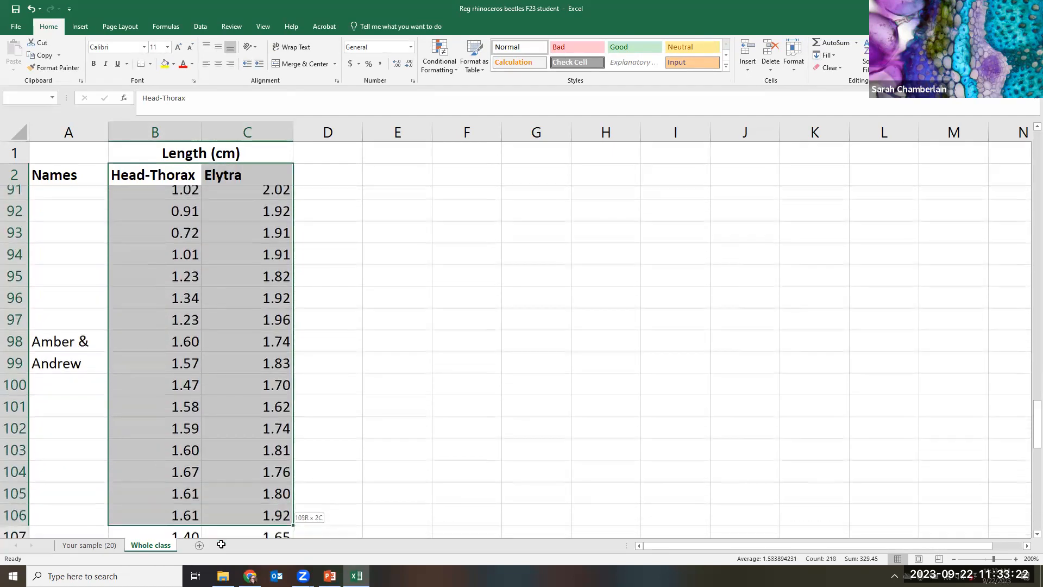
left_click_drag(220, 549, 243, 404)
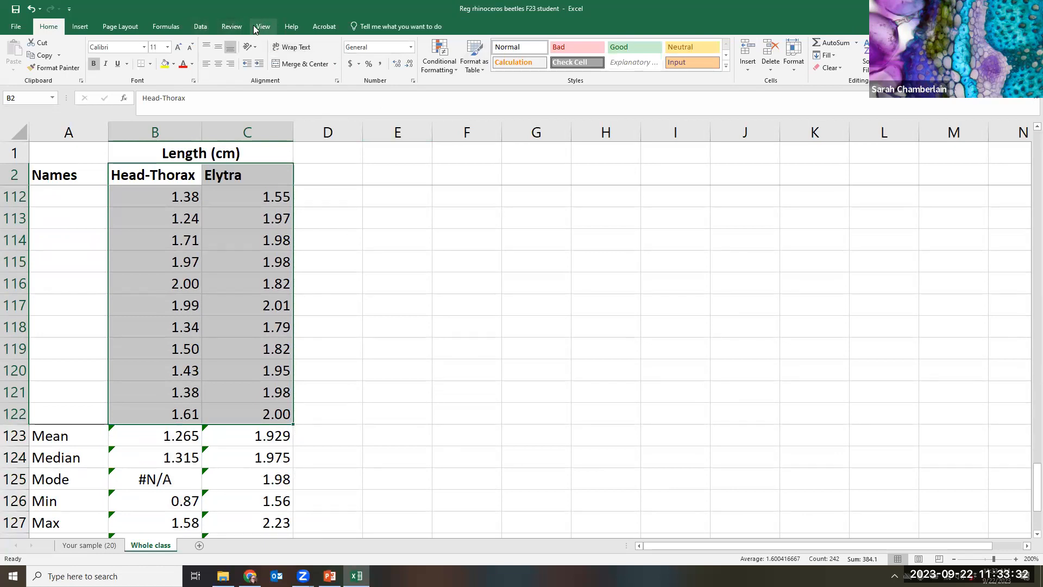
Insert a markers-only scatter chart from the selected Head-Thorax and Elytra lengths.
left_click(82, 27)
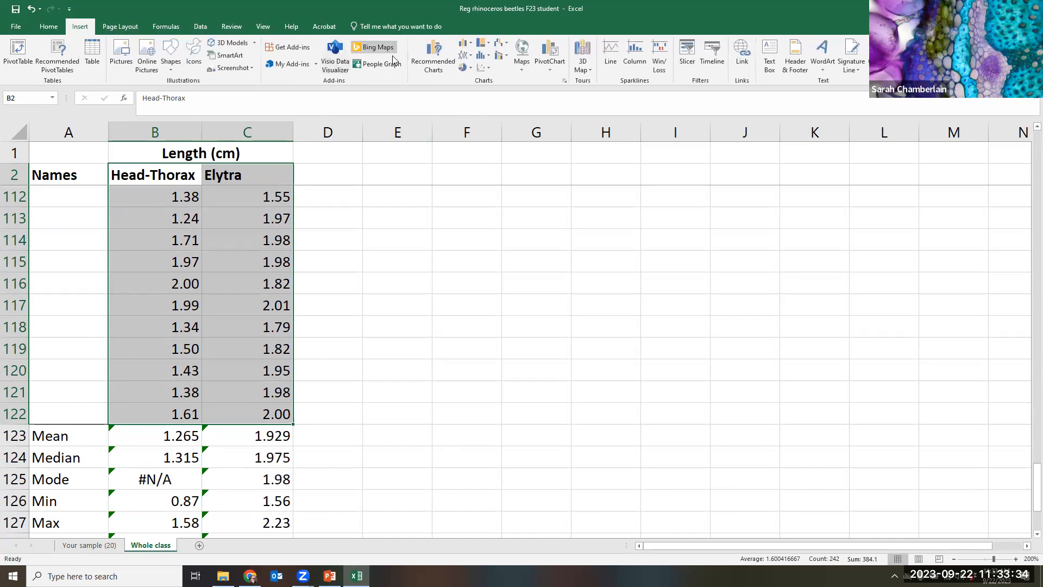
left_click(470, 55)
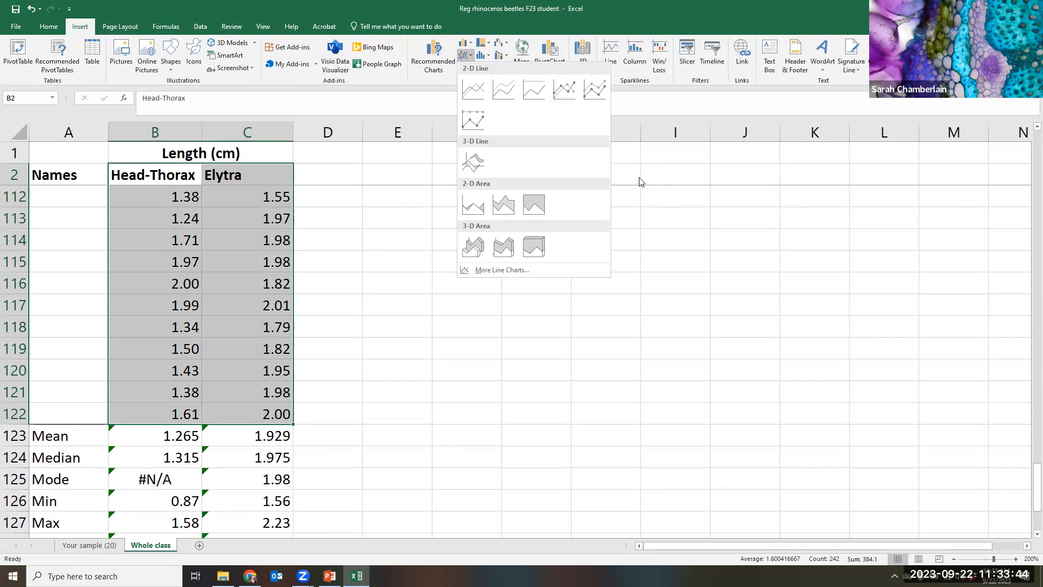
left_click(488, 62)
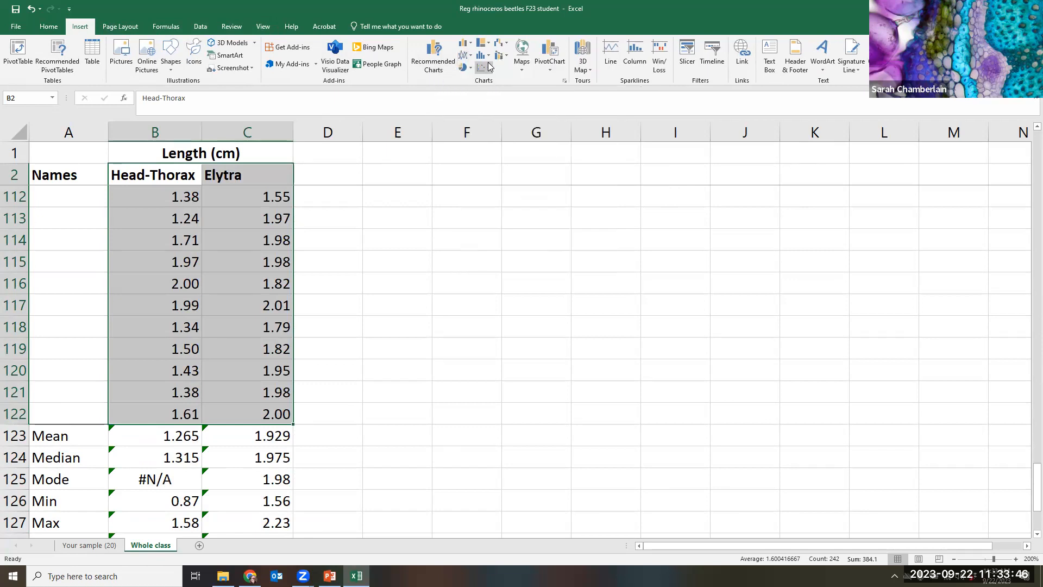
left_click(489, 65)
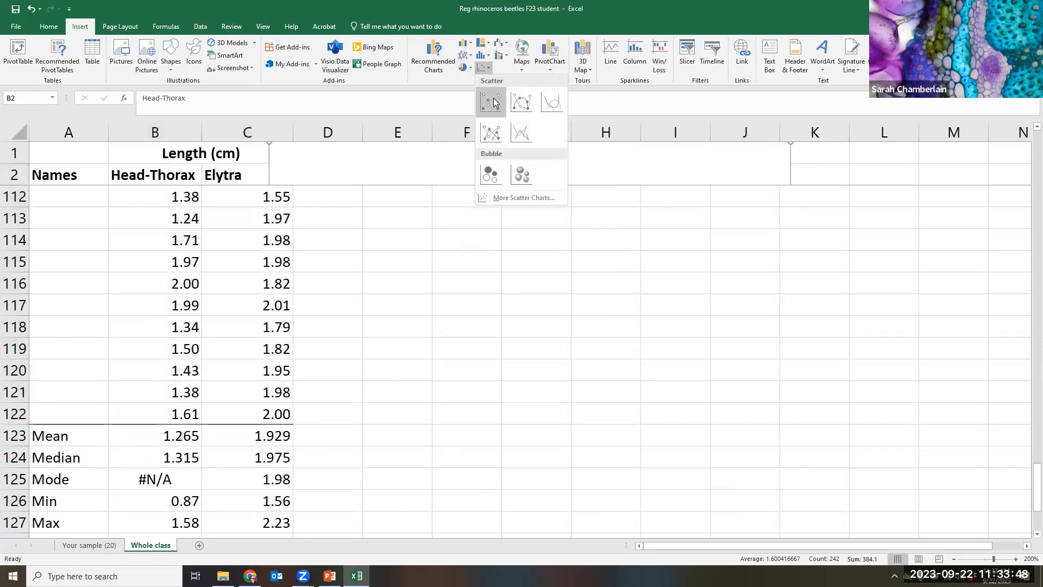
left_click(491, 101)
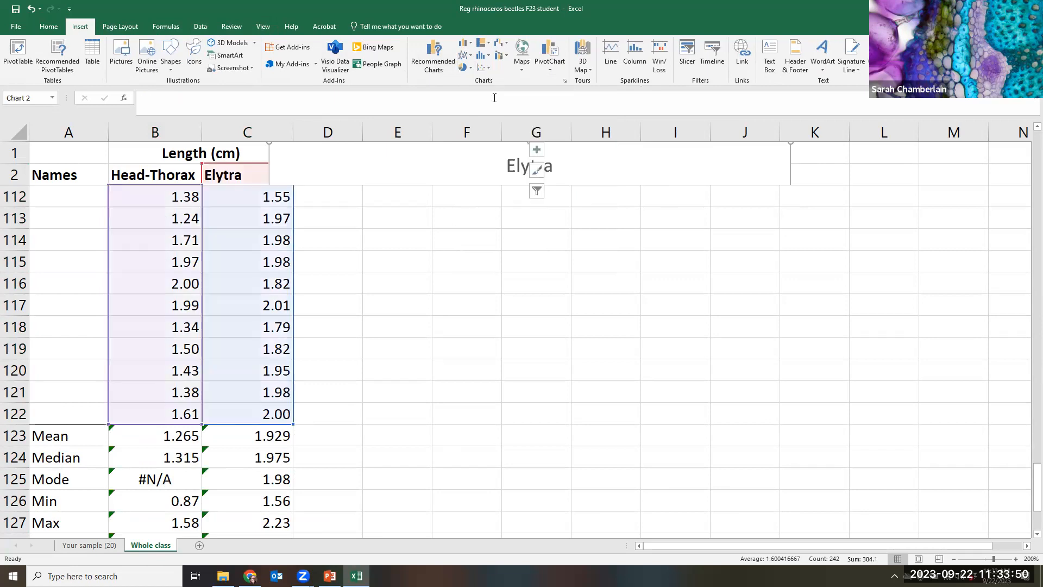
Delete the Elytra title from the new scatter chart.
scroll(481, 327, "up", 20)
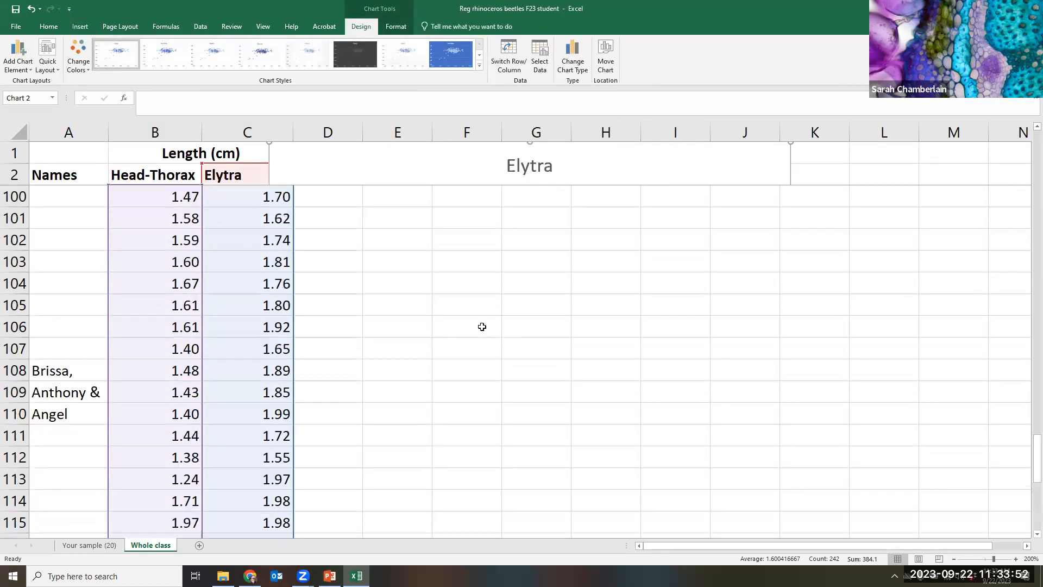
scroll(482, 327, "up", 10)
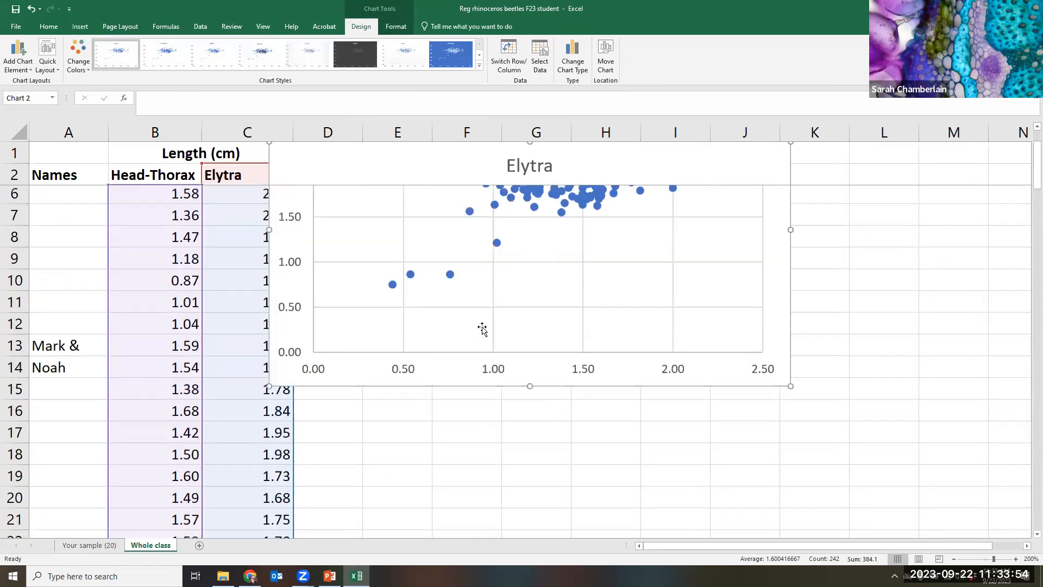
left_click(530, 160)
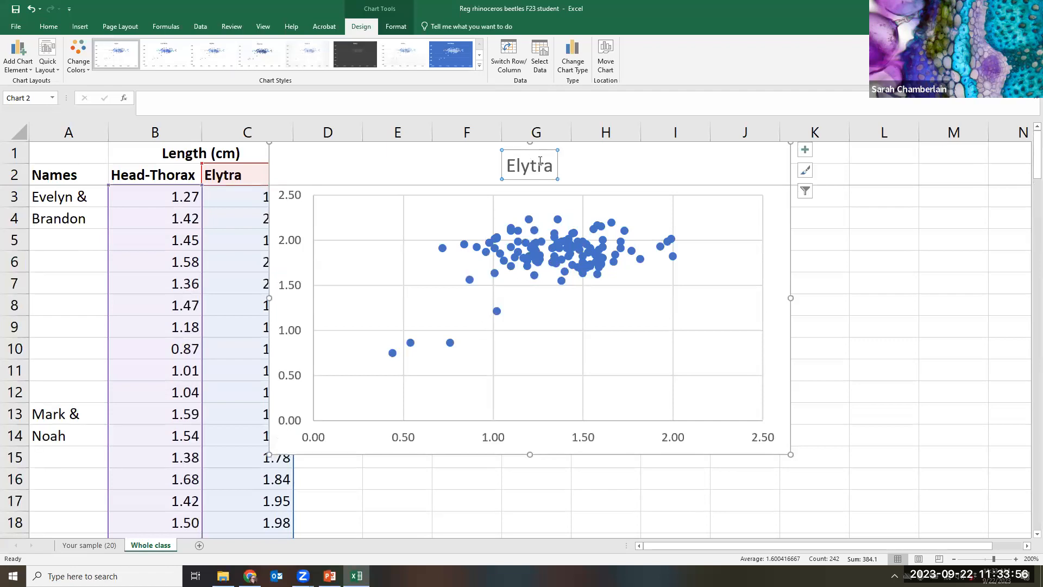
key("Delete")
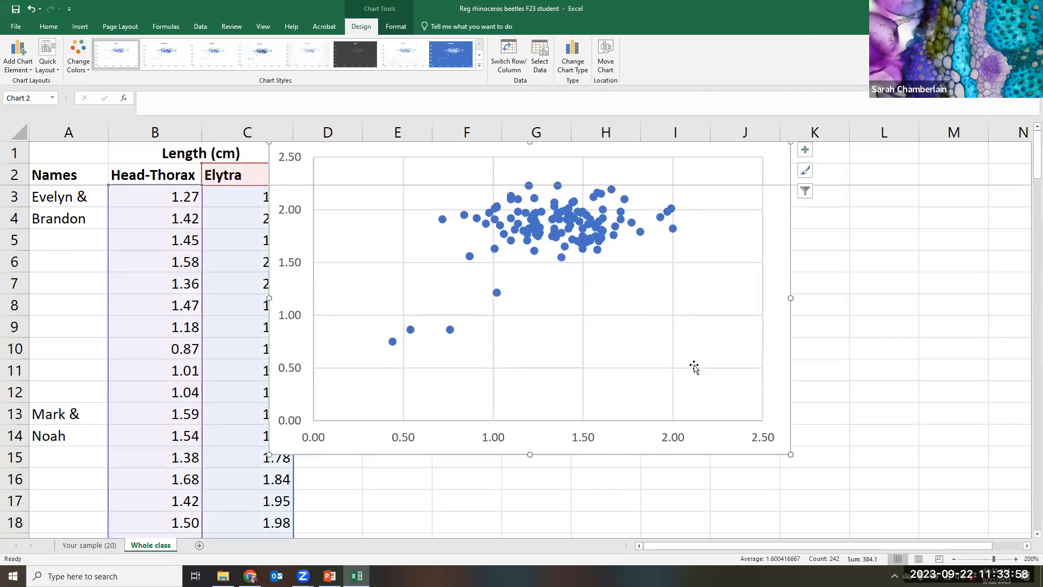
Move the scatter chart into the empty cells beside the data so that it starts at row 3 and uncovers the Elytra column.
scroll(737, 372, "down", 2)
scroll(737, 372, "down", 1)
scroll(736, 366, "up", 3)
left_click_drag(314, 150, 378, 205)
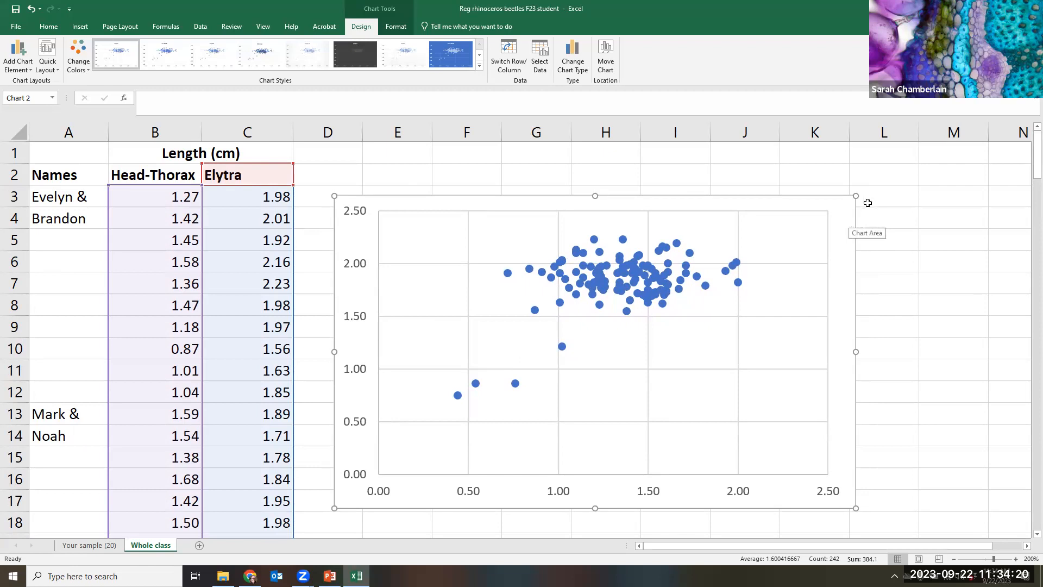
left_click(850, 226)
right_click(851, 226)
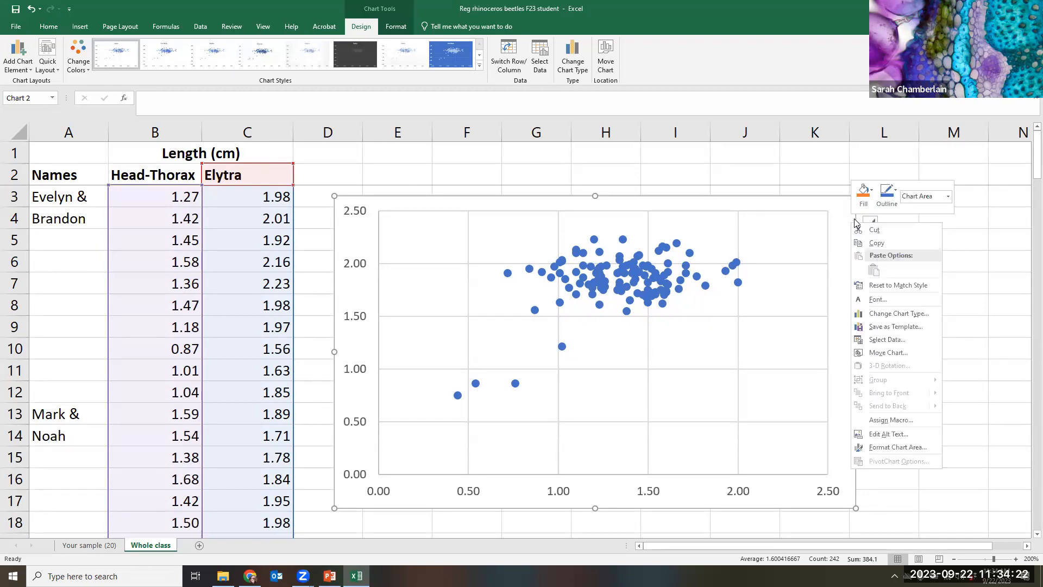
left_click(969, 225)
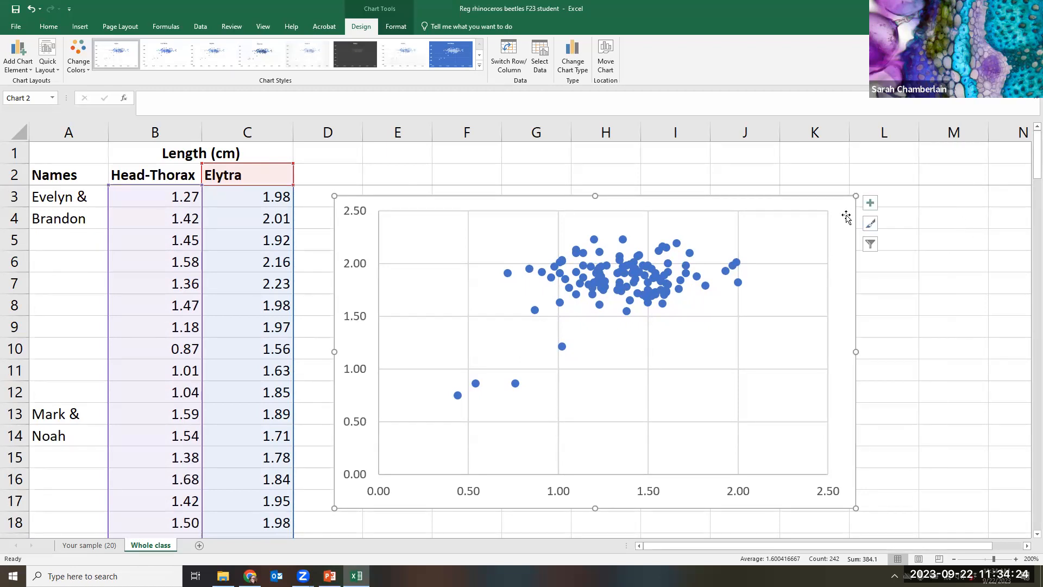
Add axis titles, a chart title and a trendline to the scatter chart.
left_click(869, 207)
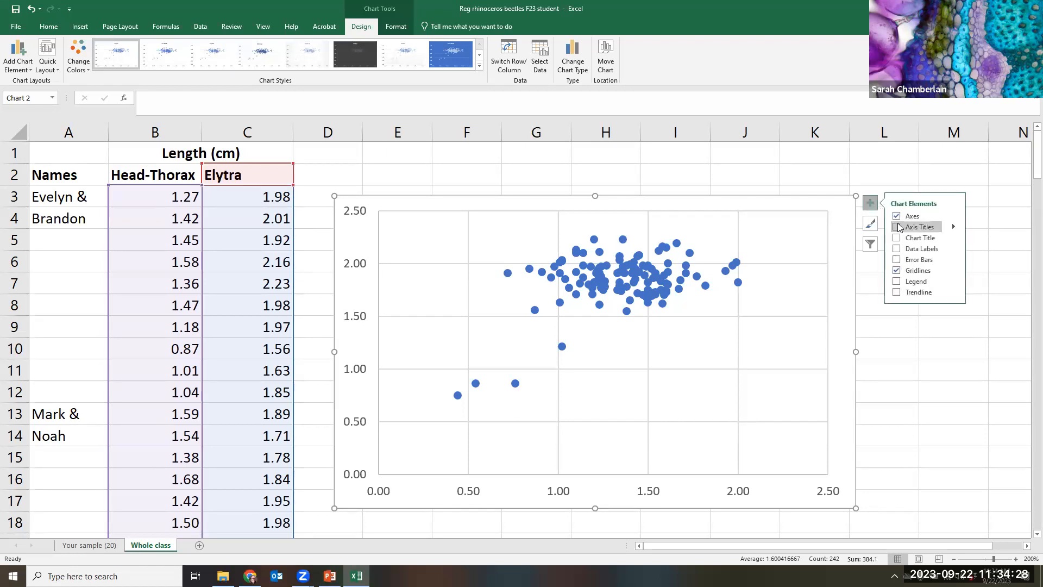
left_click(896, 227)
left_click(896, 238)
left_click(896, 238)
left_click(896, 238)
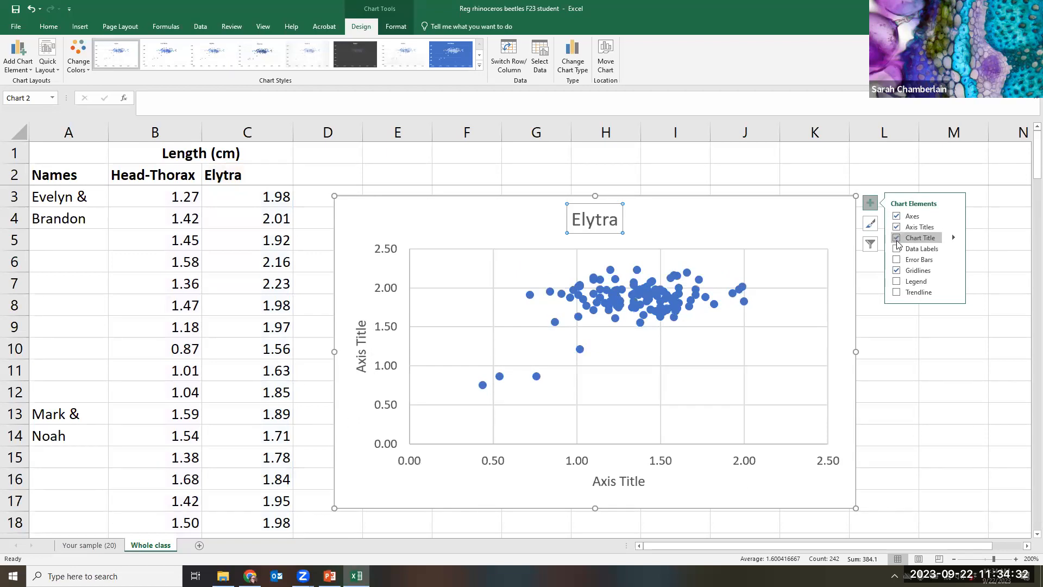
left_click(896, 293)
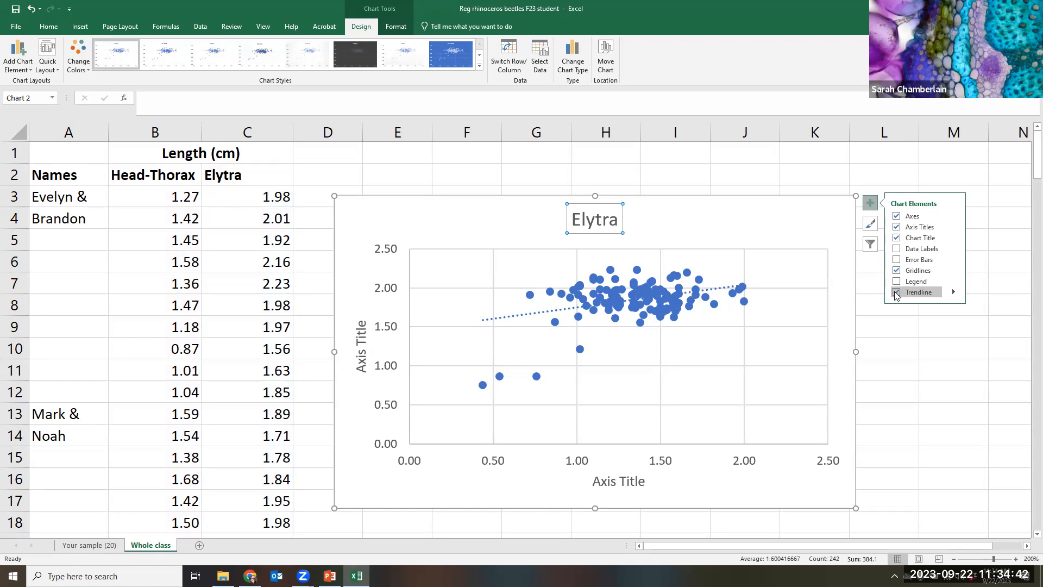
Try the third and first preset chart styles, and apply the second one, with diamond markers and a solid trendline.
left_click(873, 224)
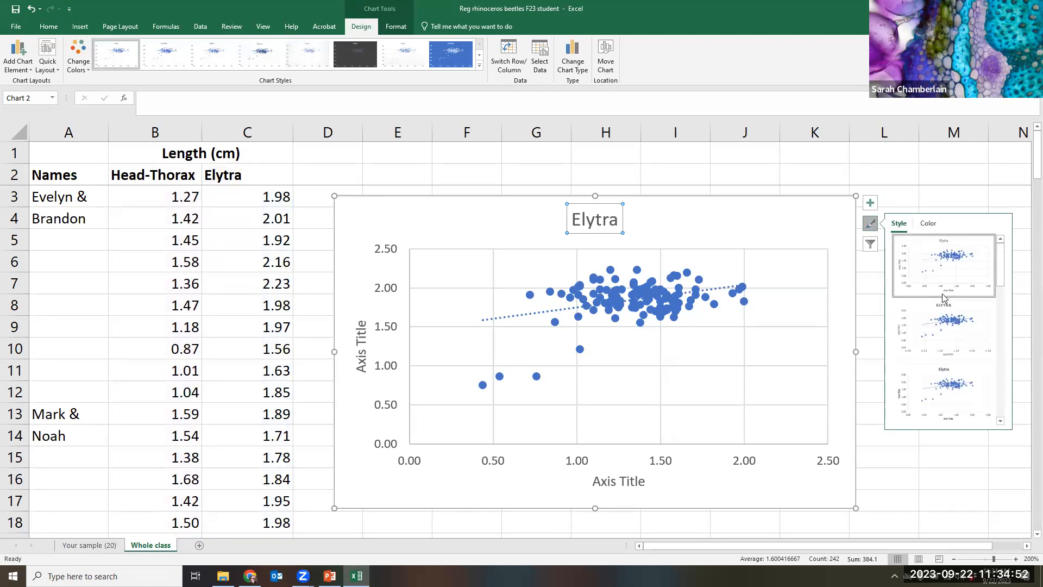
left_click(964, 384)
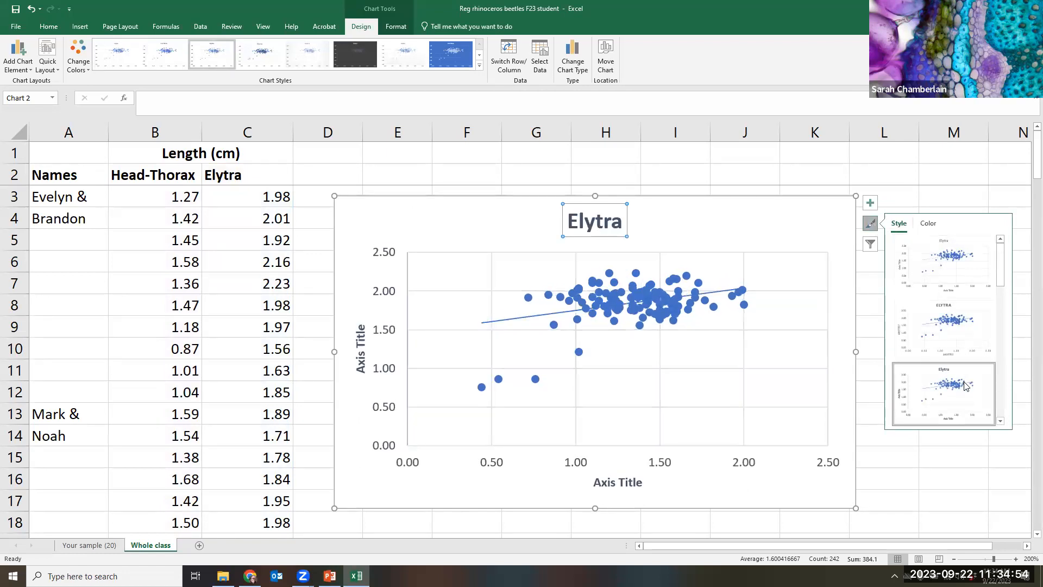
left_click(943, 270)
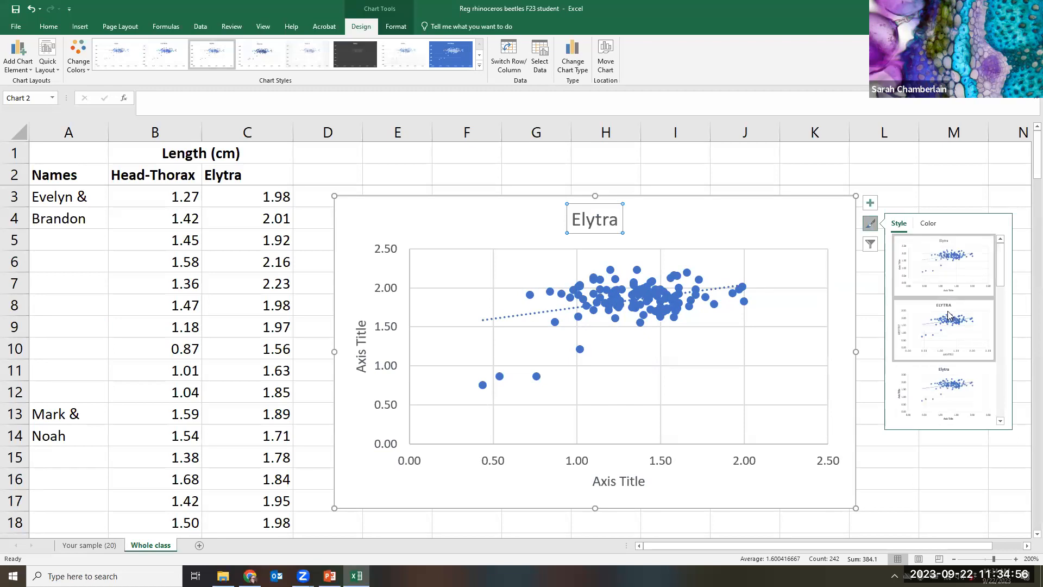
left_click(946, 331)
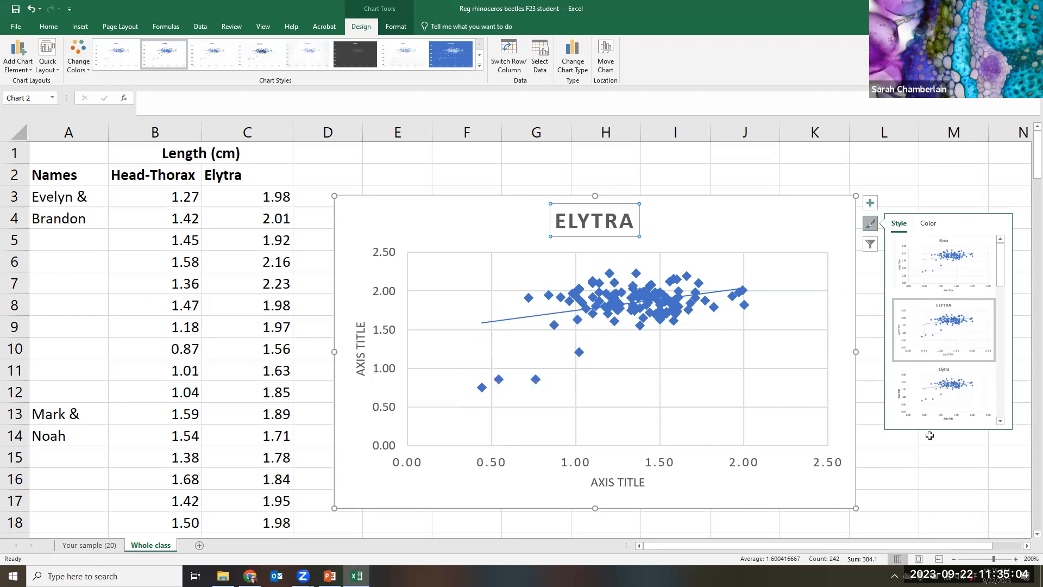
Delete the chart title from the restyled chart and add it back as a chart element.
right_click(782, 296)
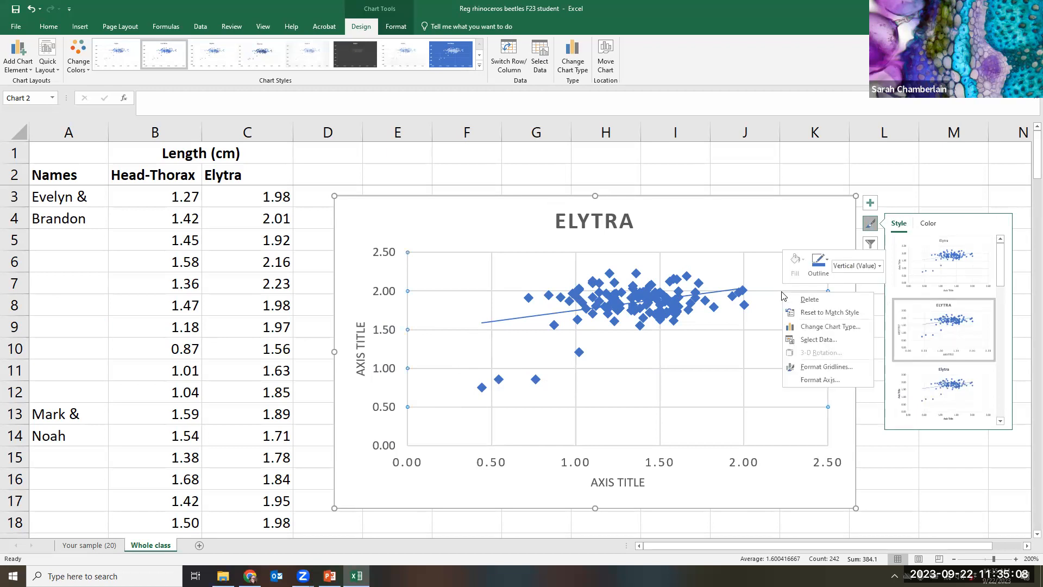
left_click(755, 228)
left_click(584, 215)
key("Delete")
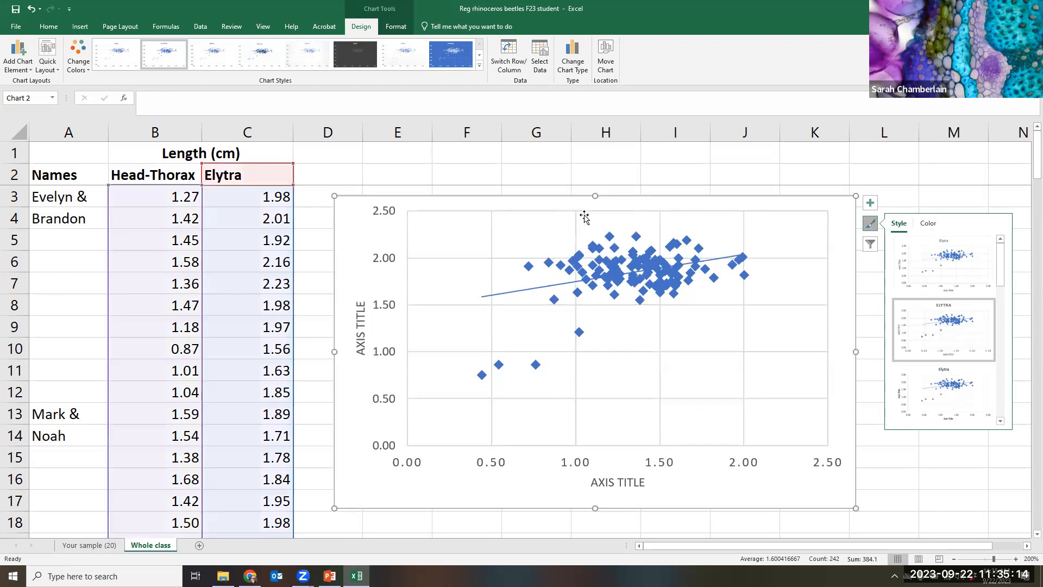
left_click(870, 203)
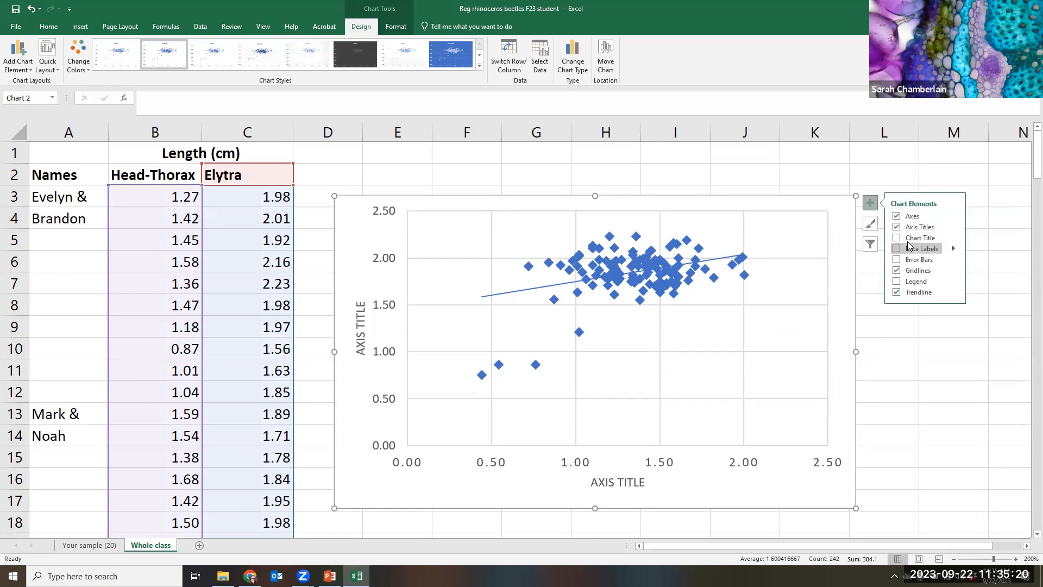
mouse_move(954, 229)
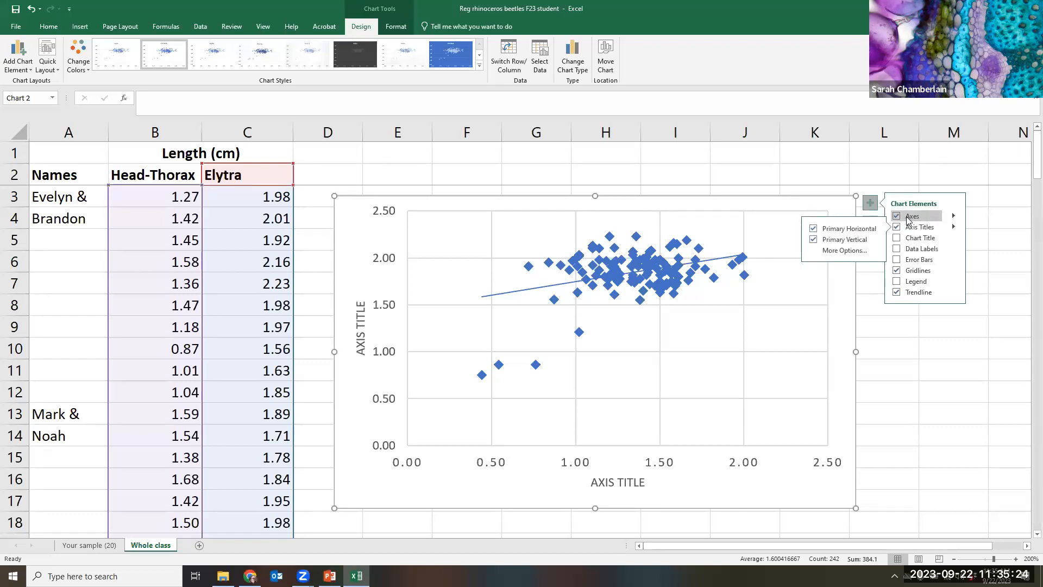
left_click(897, 237)
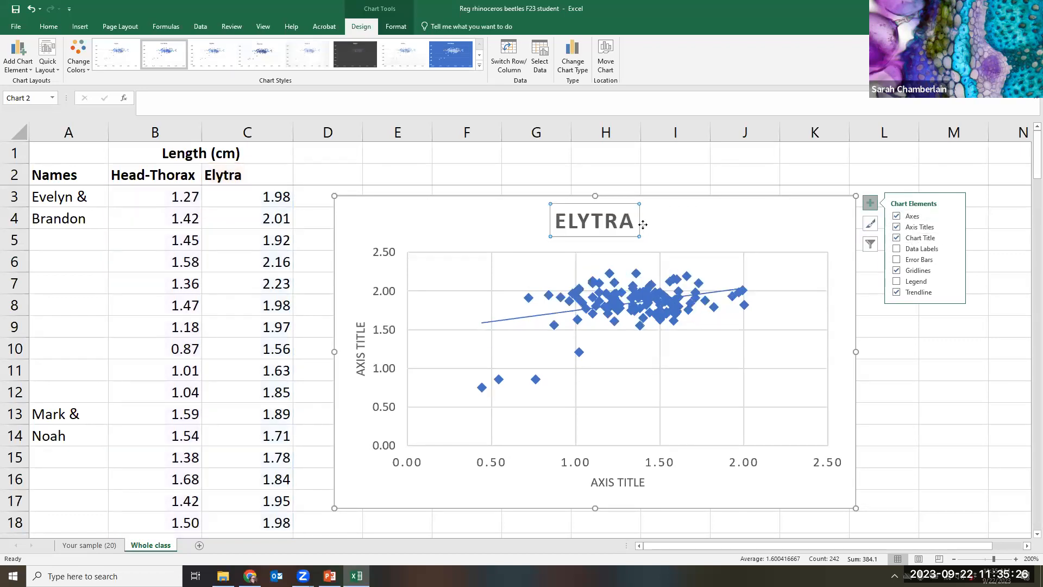
Replace the chart title's text with "Relationship between head-thorax and elytra length in rhinoceros beetles".
left_click(633, 223)
double_click(586, 227)
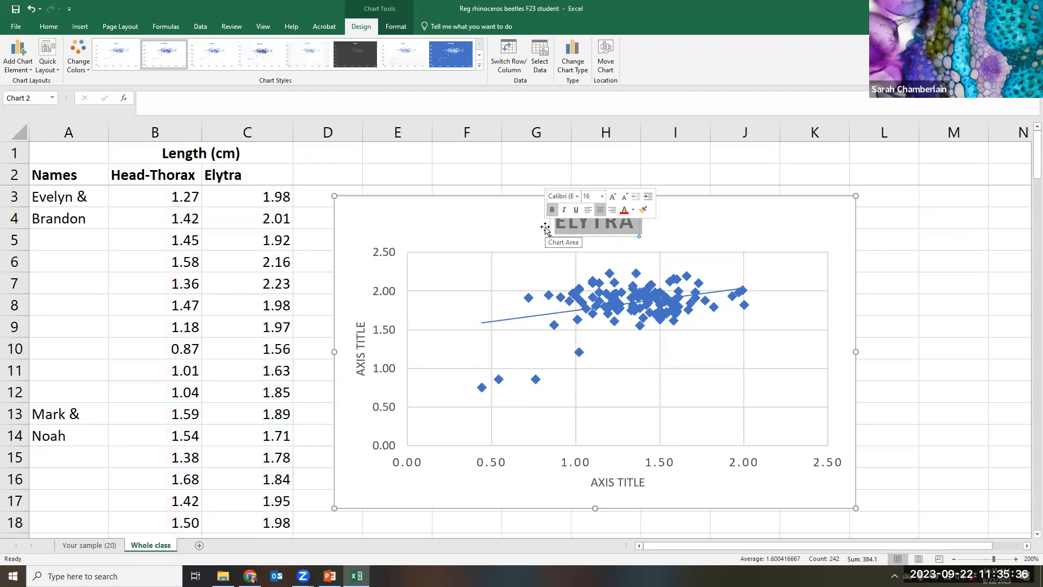
type("RELAT")
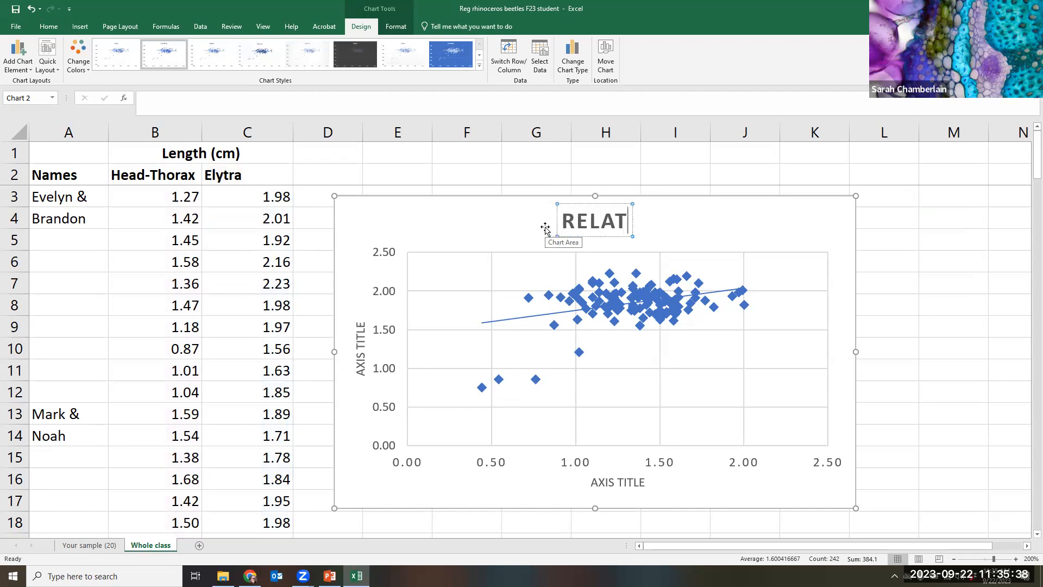
type("IONAHIP ")
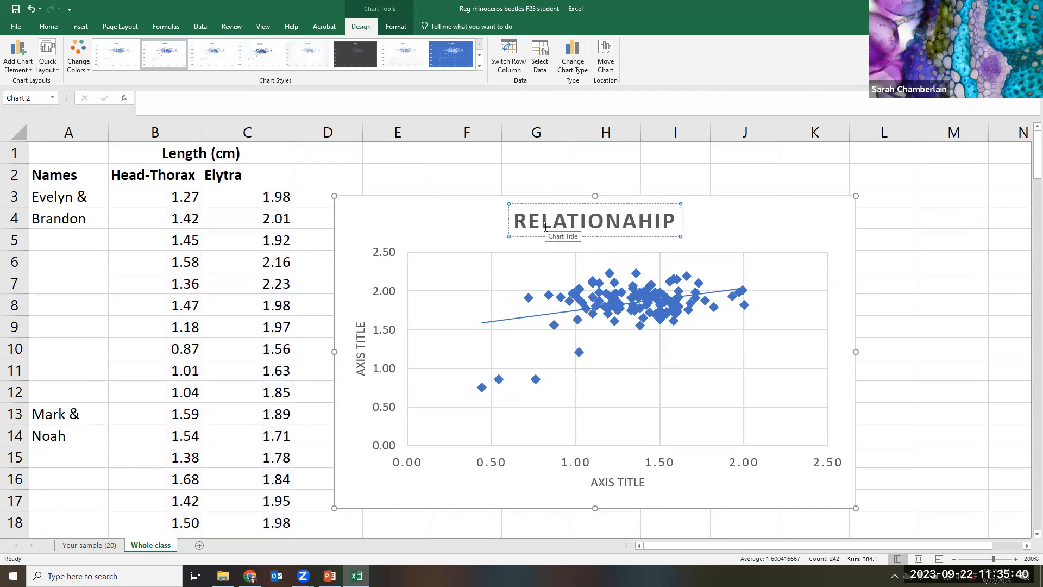
type("BETWEEN")
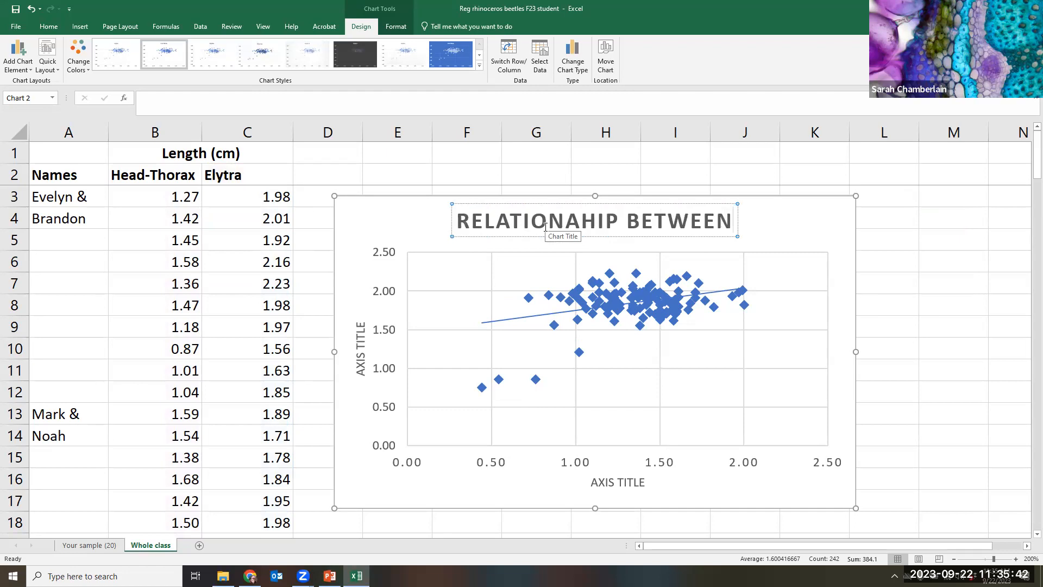
left_click(577, 220)
key("BackSpace")
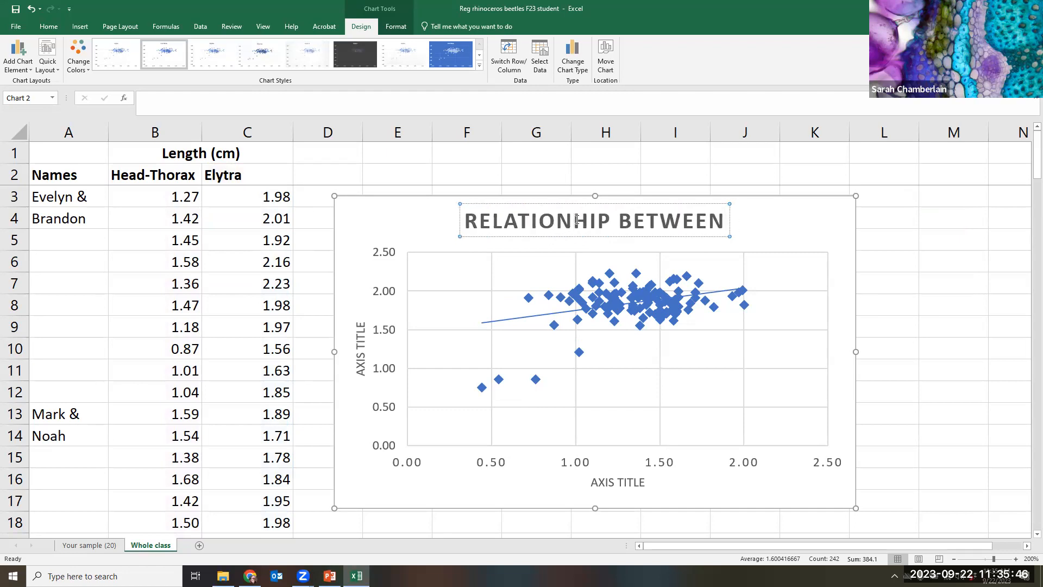
type("SHIP")
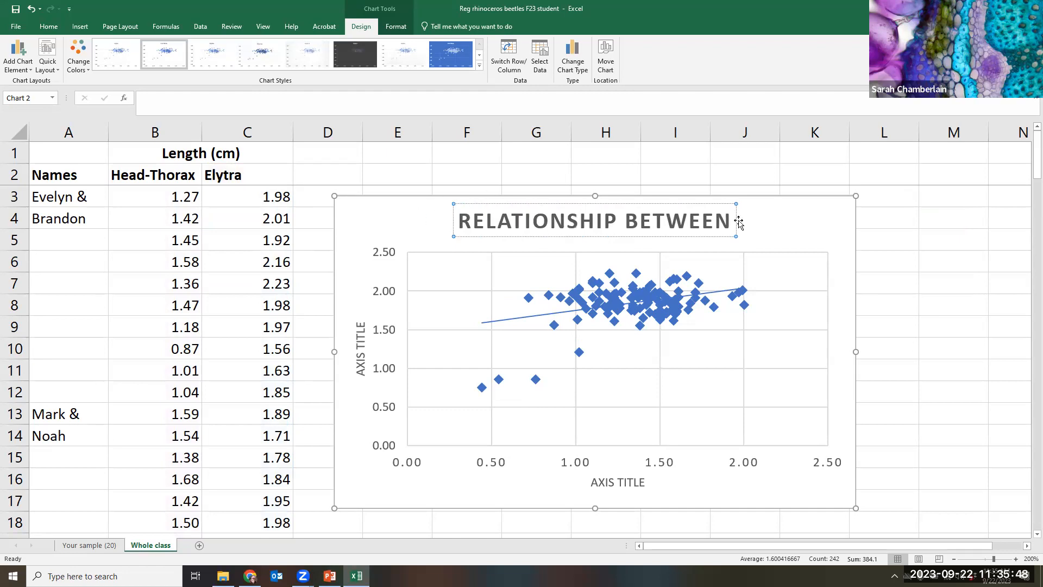
type(" BETWEEN H")
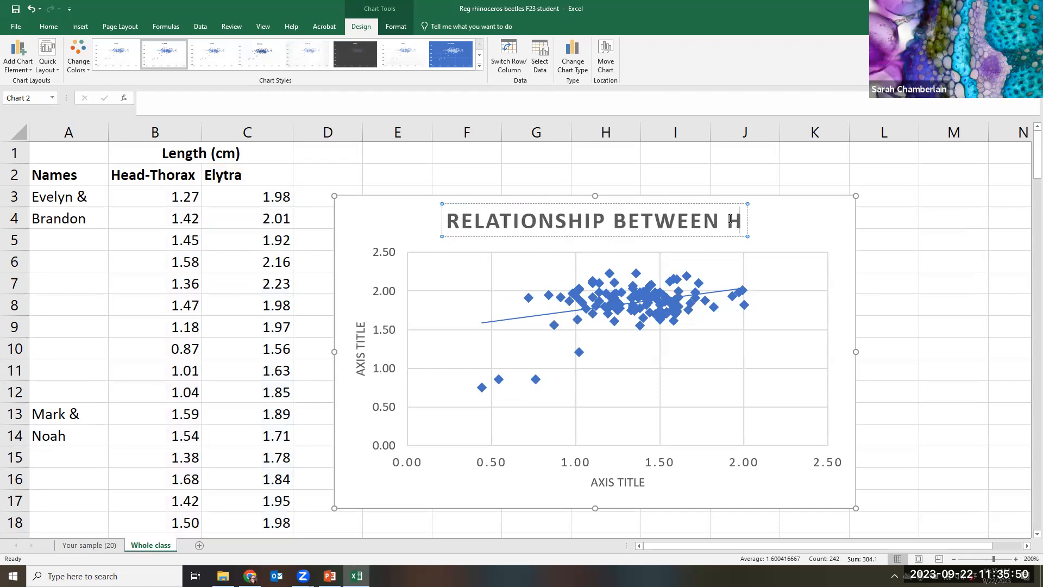
type("EAD-THORAX AND")
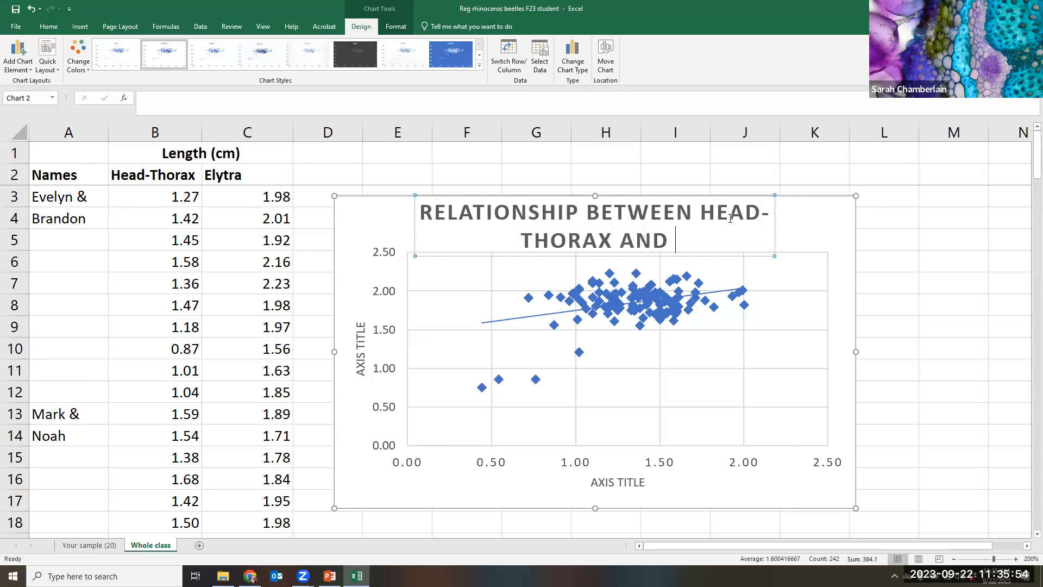
type(" EL")
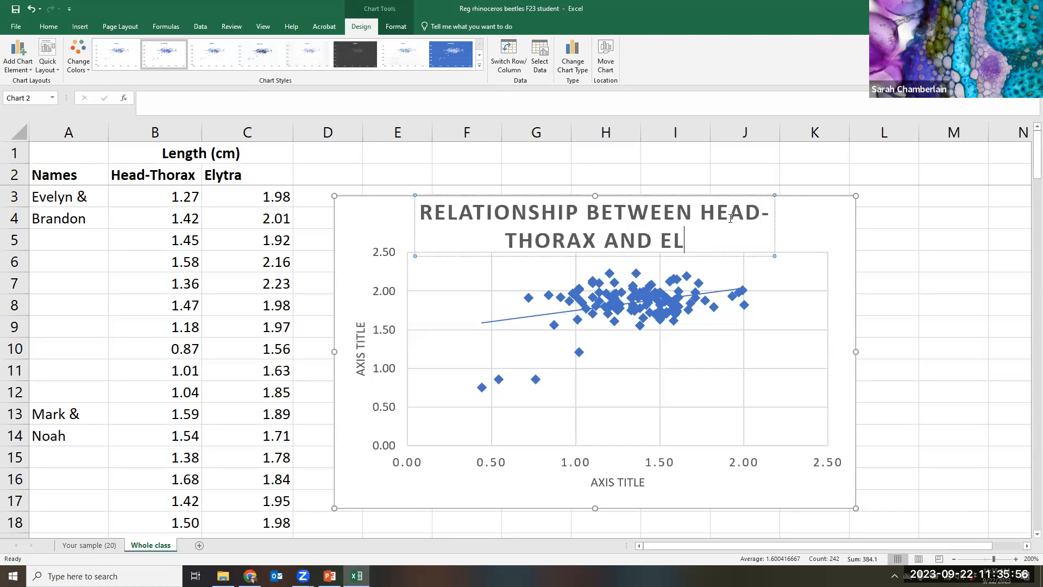
type("YTRA LENGT")
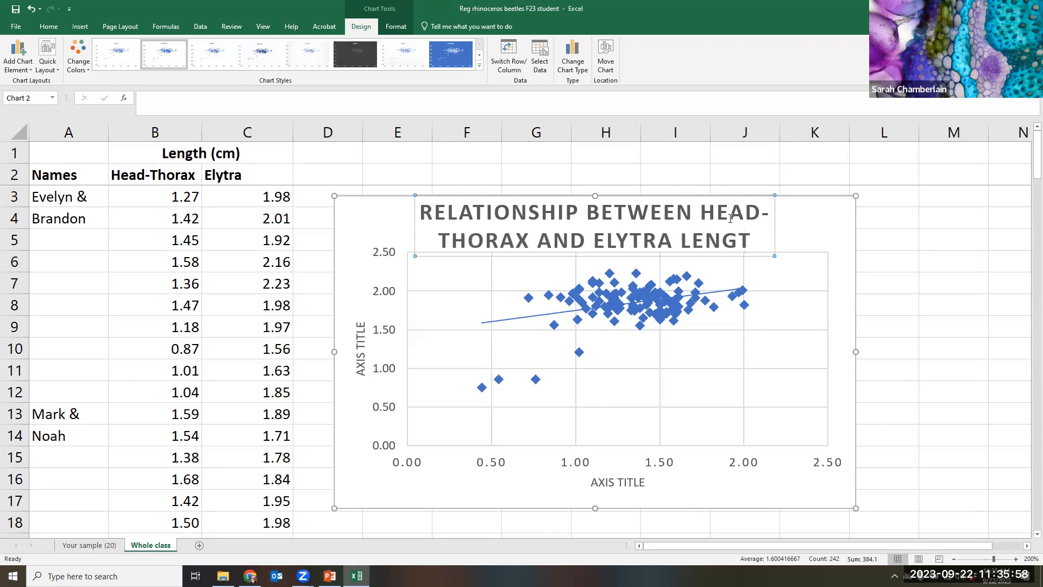
type("H I")
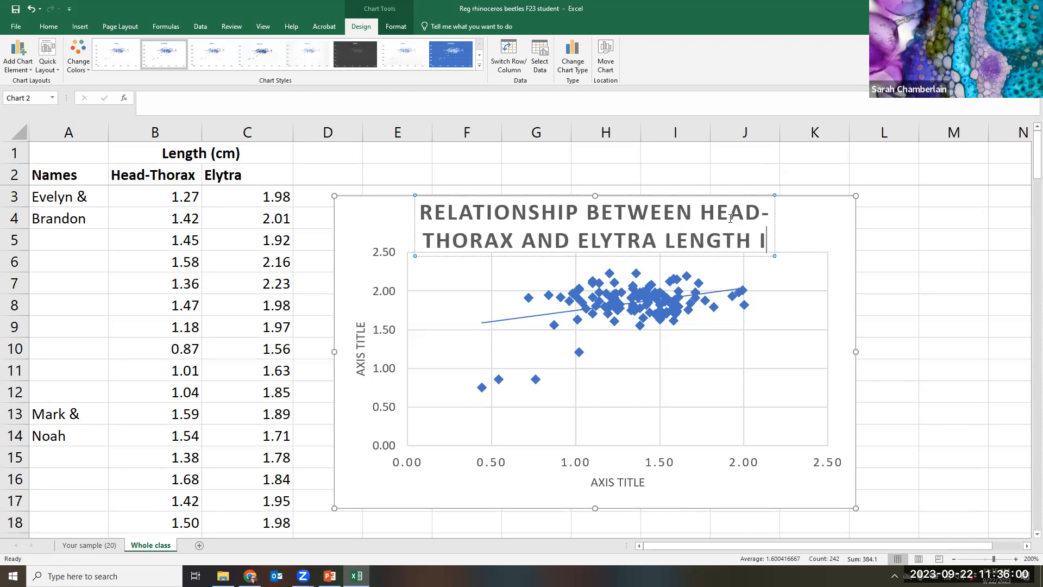
type("N RHINO")
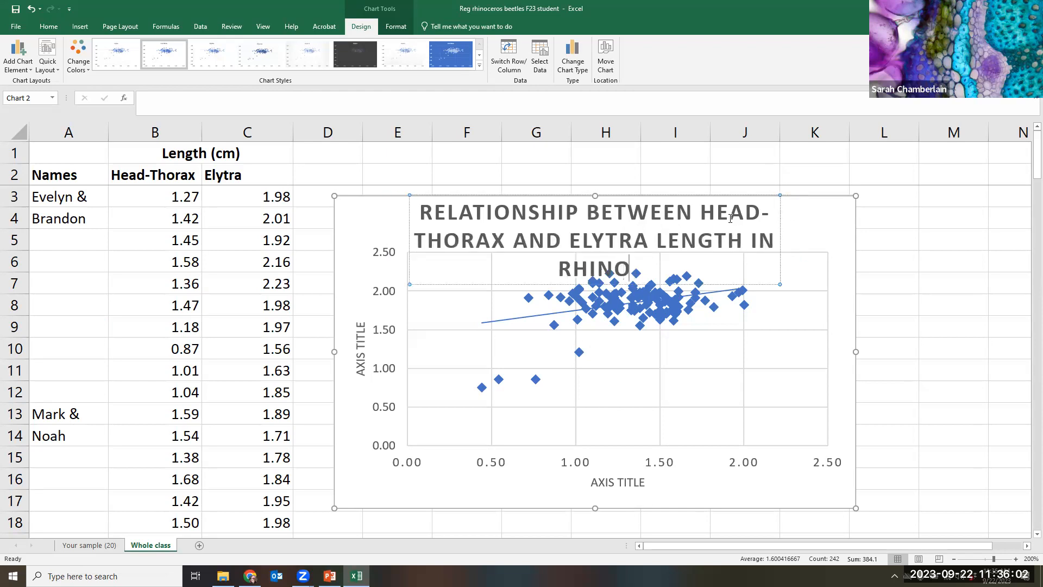
type("CEROS BEETLES")
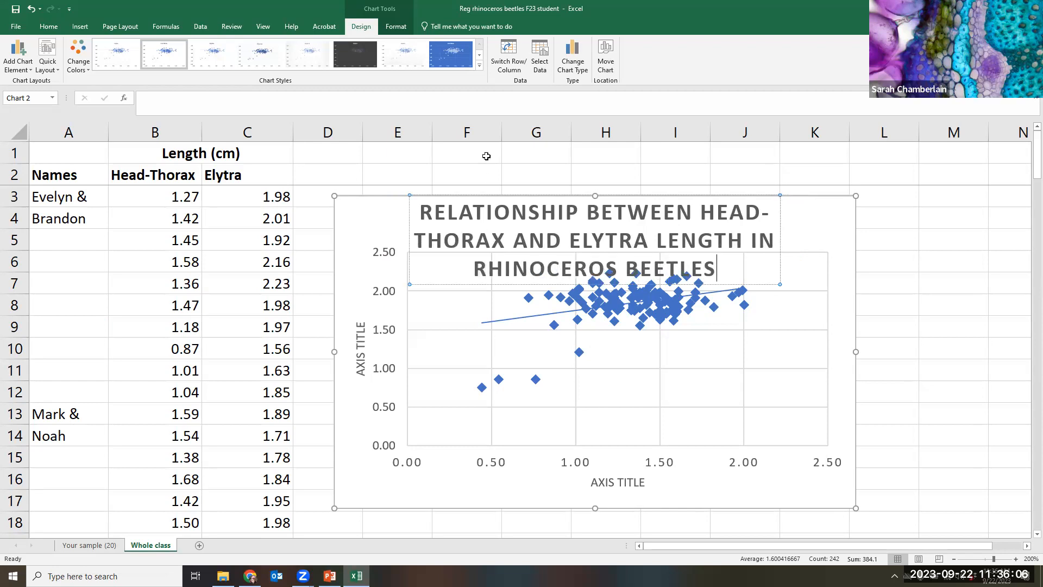
Format the whole chart title as 14 pt regular text, with bold and the All Caps effect turned off.
triple_click(459, 216)
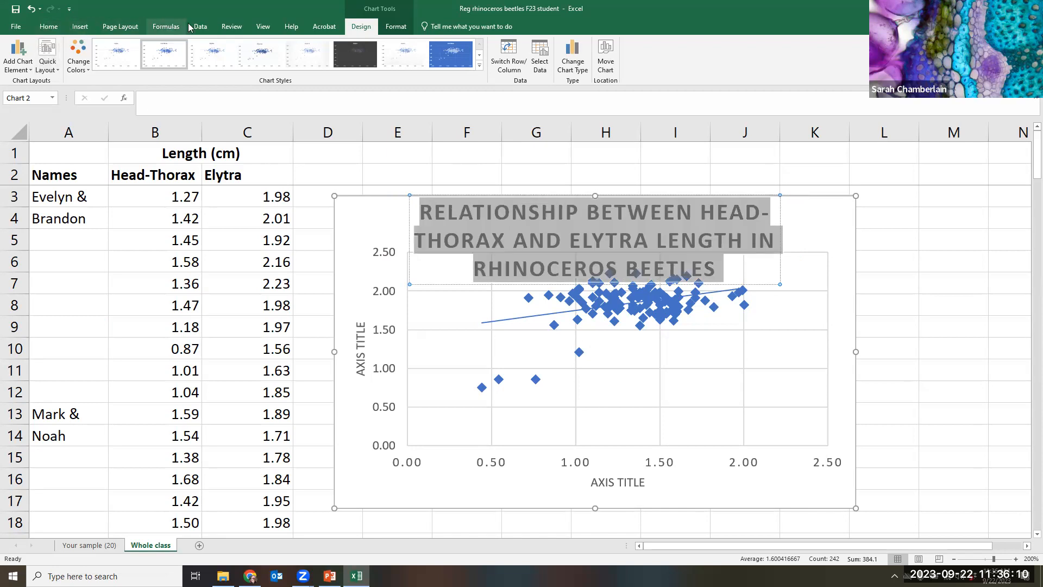
left_click(48, 26)
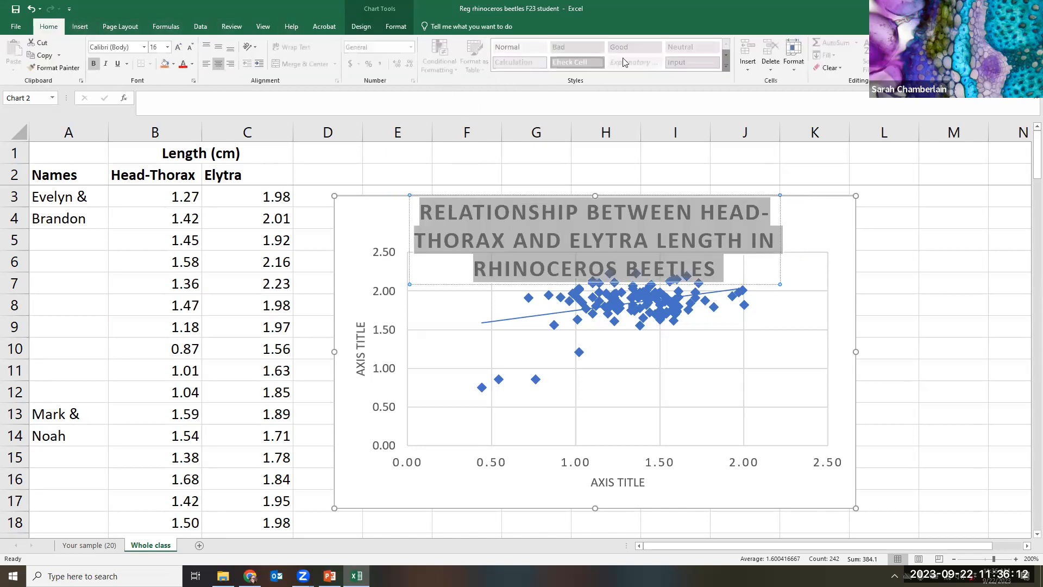
left_click(190, 48)
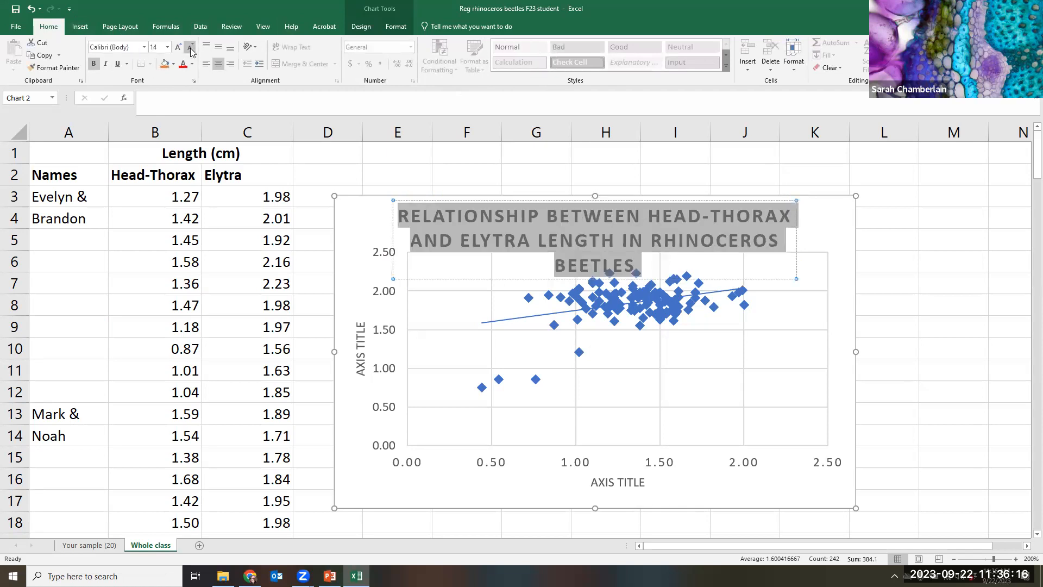
left_click(94, 64)
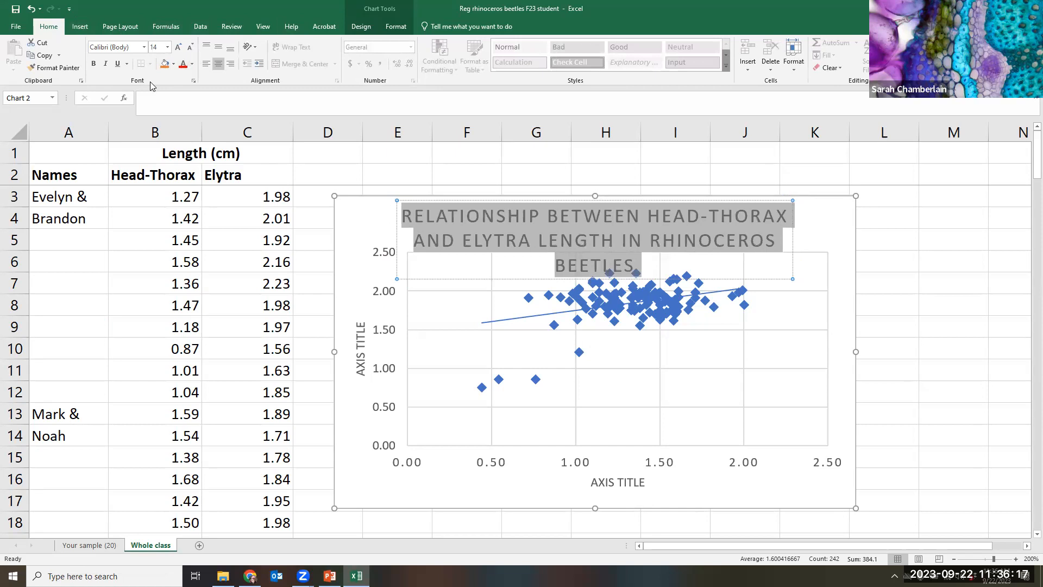
left_click(193, 82)
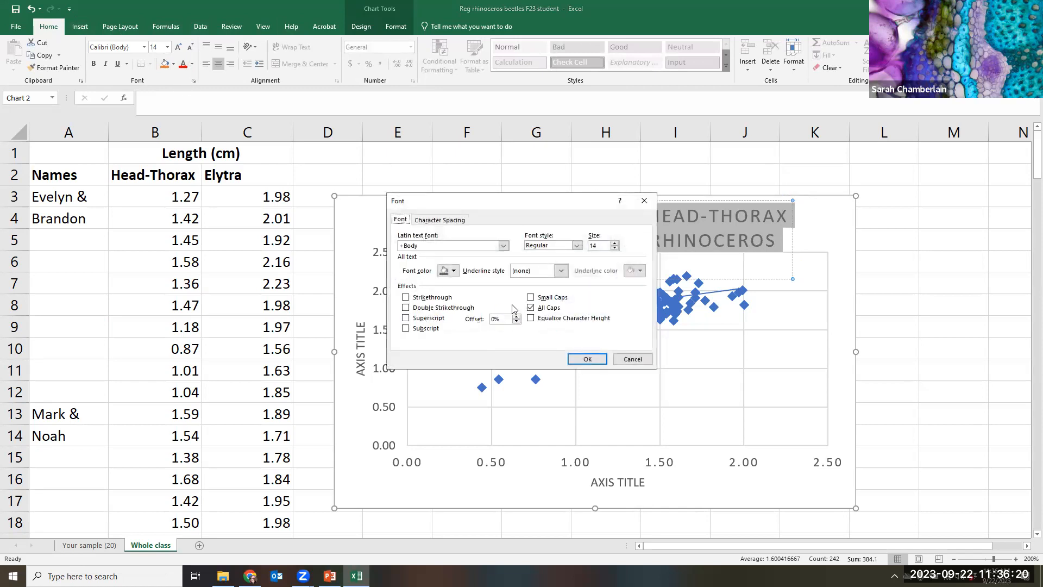
left_click(530, 307)
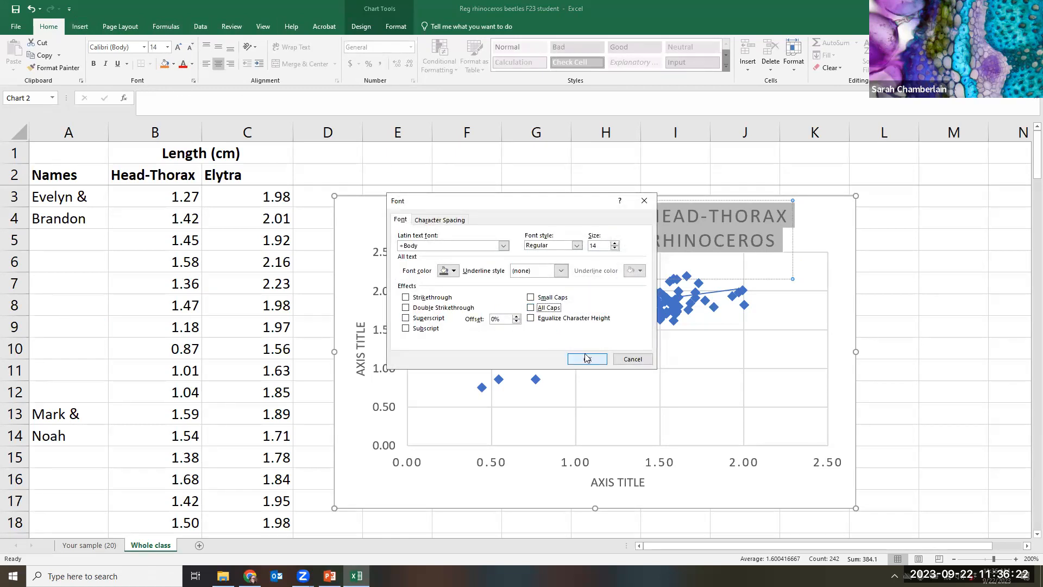
left_click(587, 359)
Position the chart title just above the plot area and capitalize its last two words as "Rhinoceros Beetles".
mouse_move(713, 212)
left_mouse_down()
mouse_move(715, 194)
mouse_move(724, 197)
left_mouse_up()
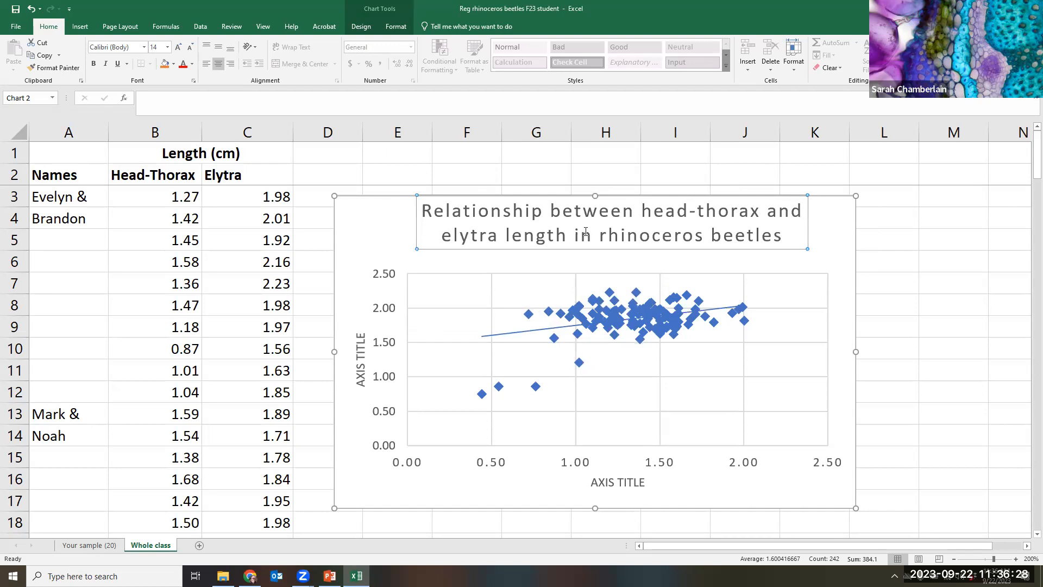
left_click_drag(586, 249, 589, 268)
left_click(606, 249)
key("BackSpace")
type("R")
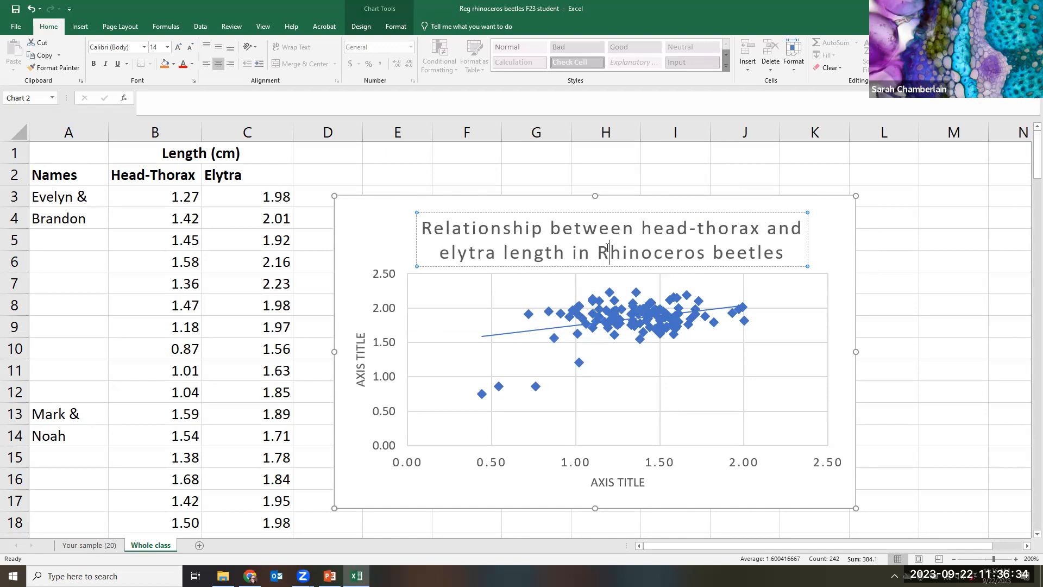
key("BackSpace")
type("B")
left_click(786, 313)
Replace the vertical axis title's placeholder text with "Elytra length (cm)".
left_click(360, 355)
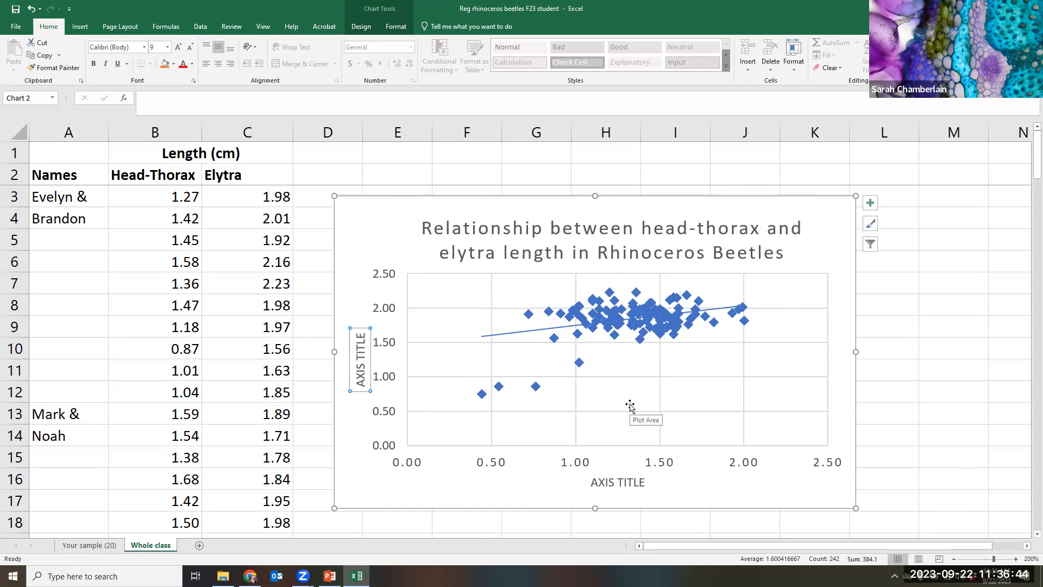
type("E")
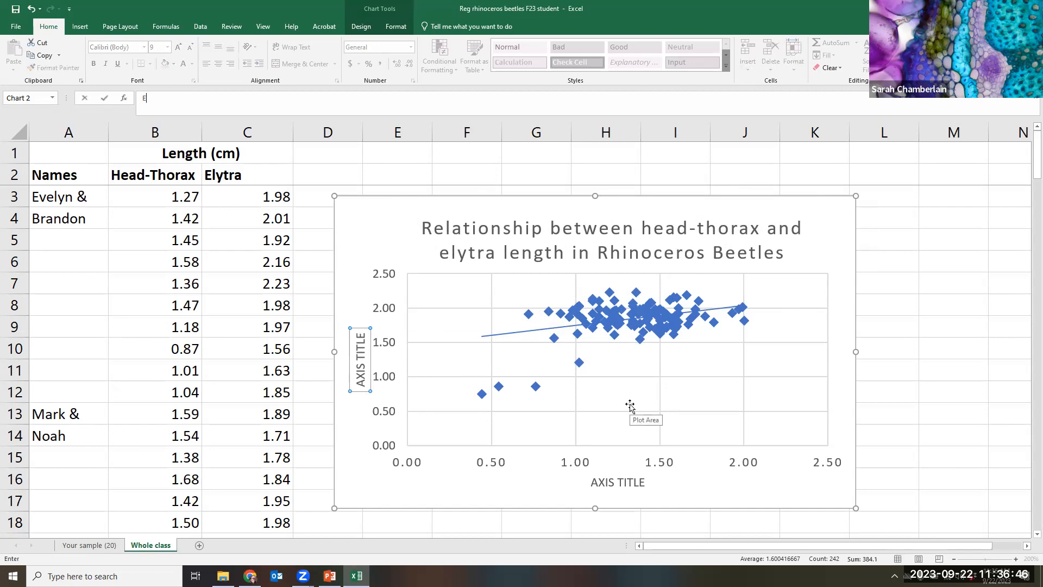
key("Return")
type("lytr")
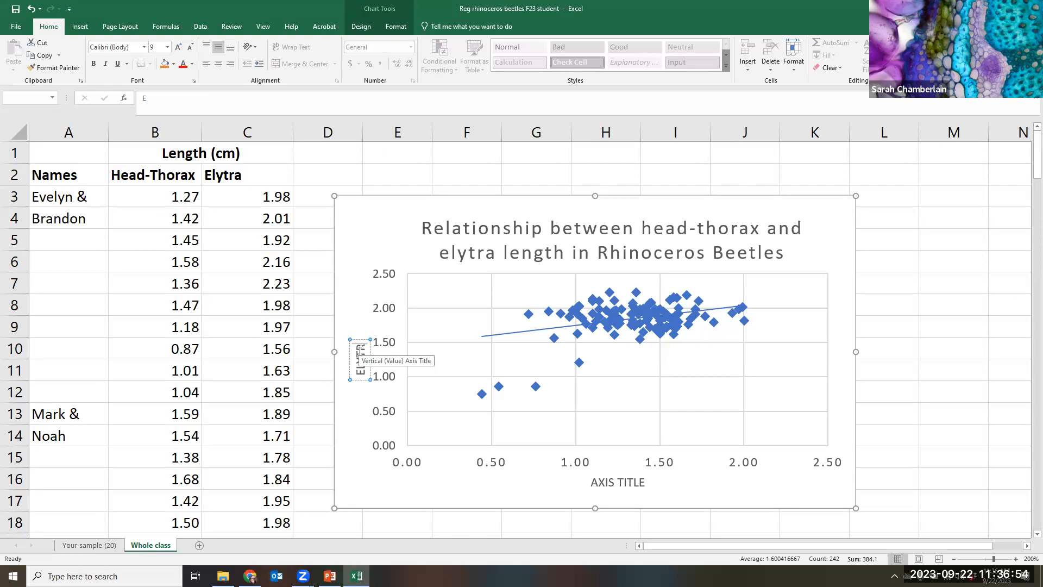
type("a length")
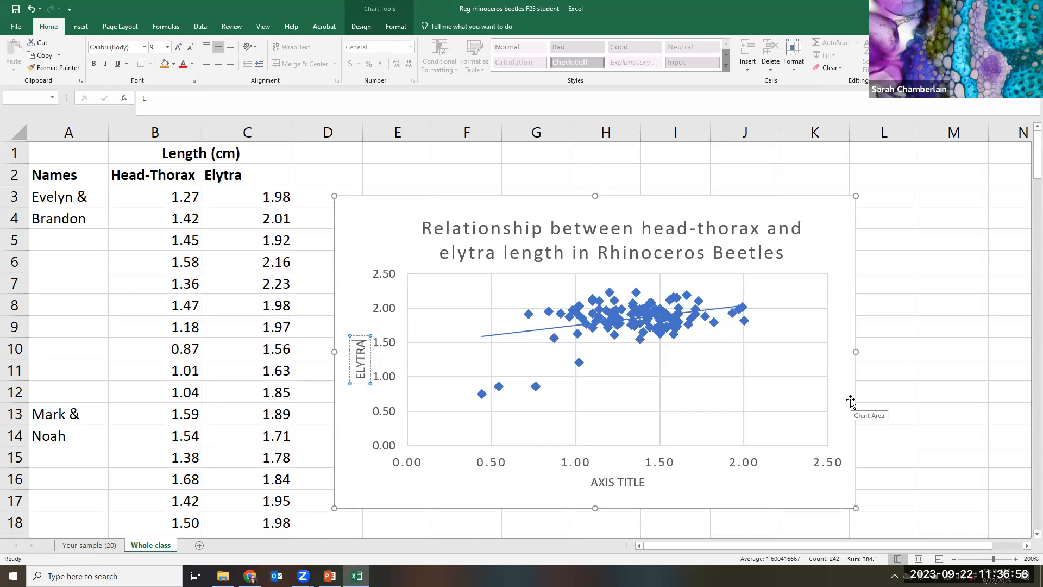
type(" (cm)")
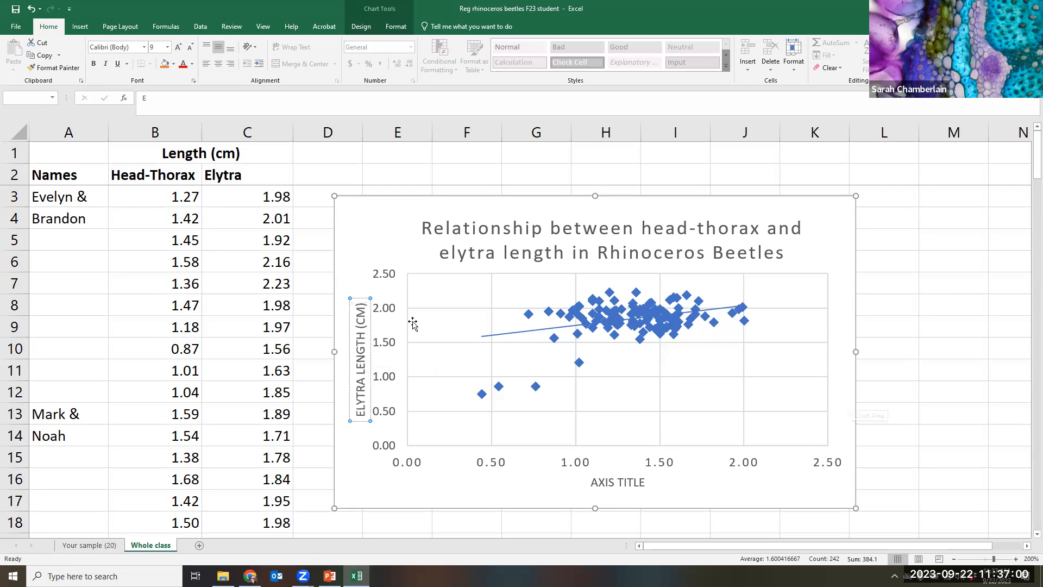
Turn off the All Caps effect for all of the vertical axis title's text.
left_click_drag(361, 302, 360, 418)
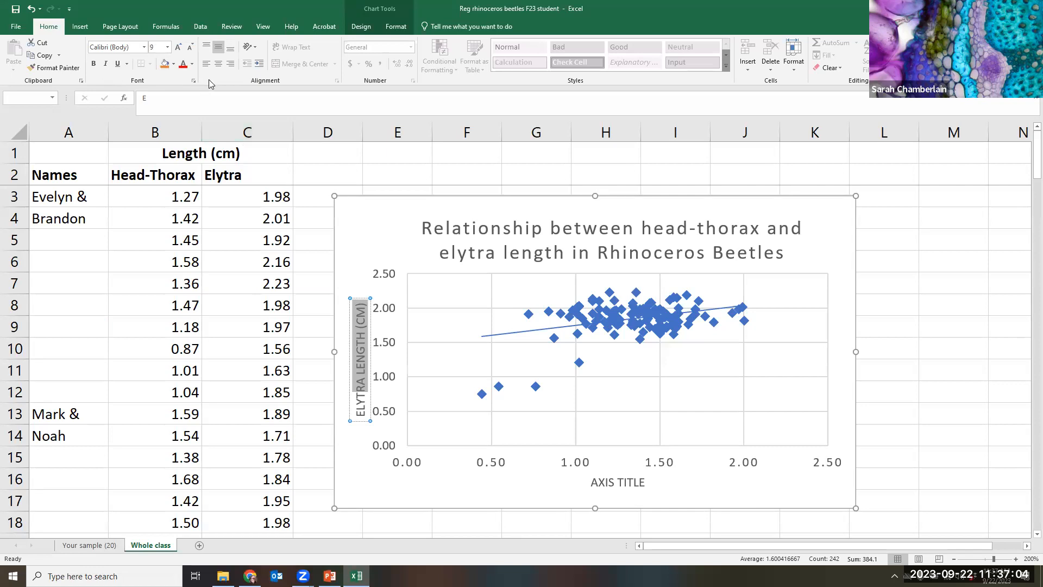
left_click(194, 82)
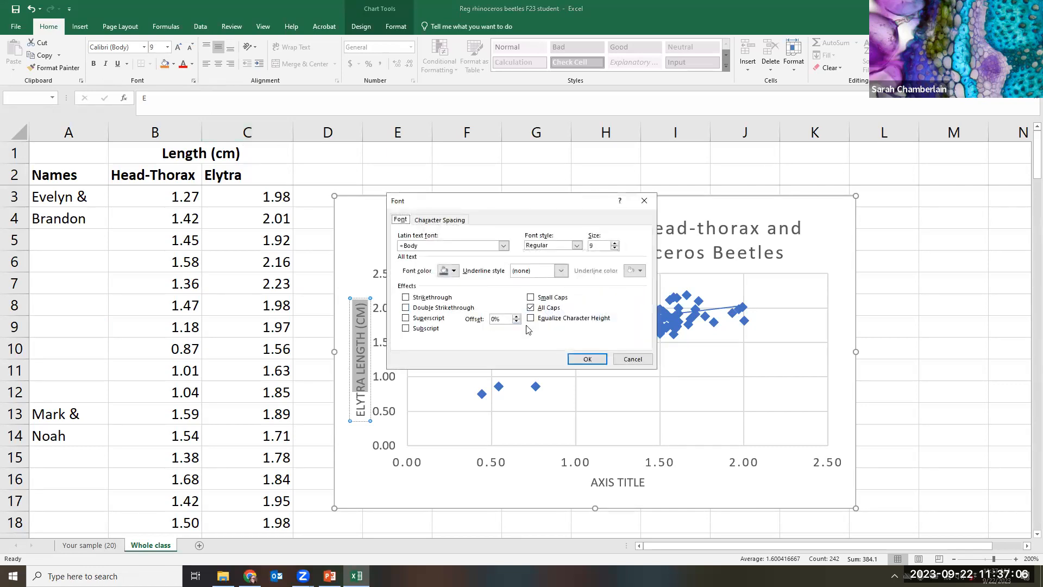
left_click(530, 308)
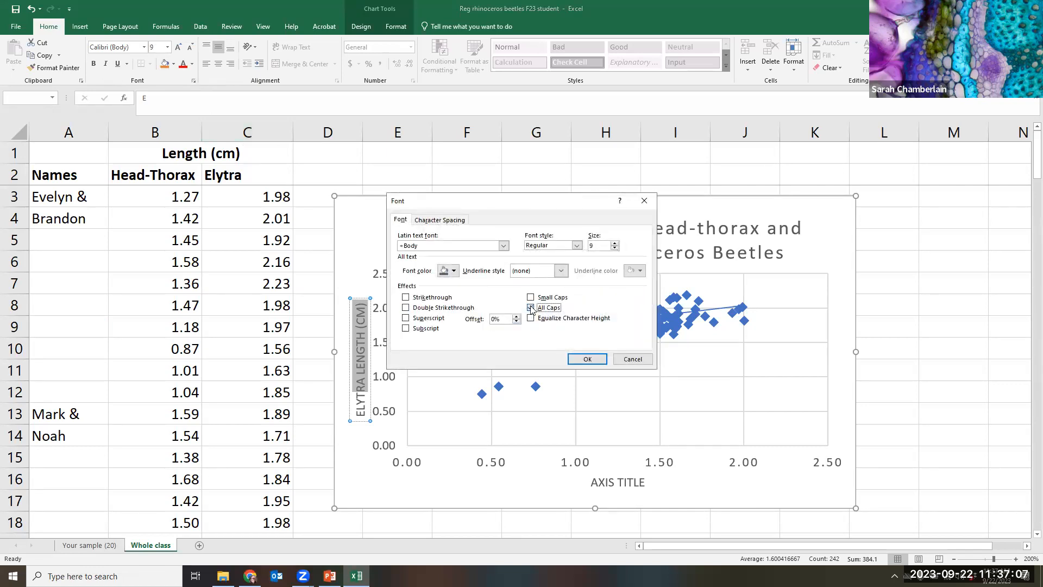
left_click(587, 359)
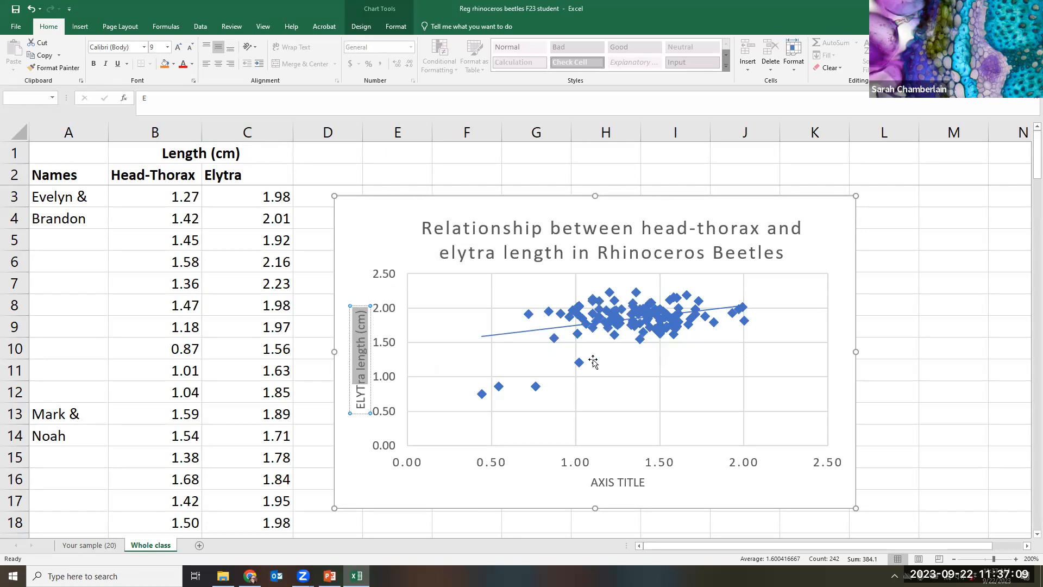
left_click(357, 386)
left_click_drag(361, 387, 367, 412)
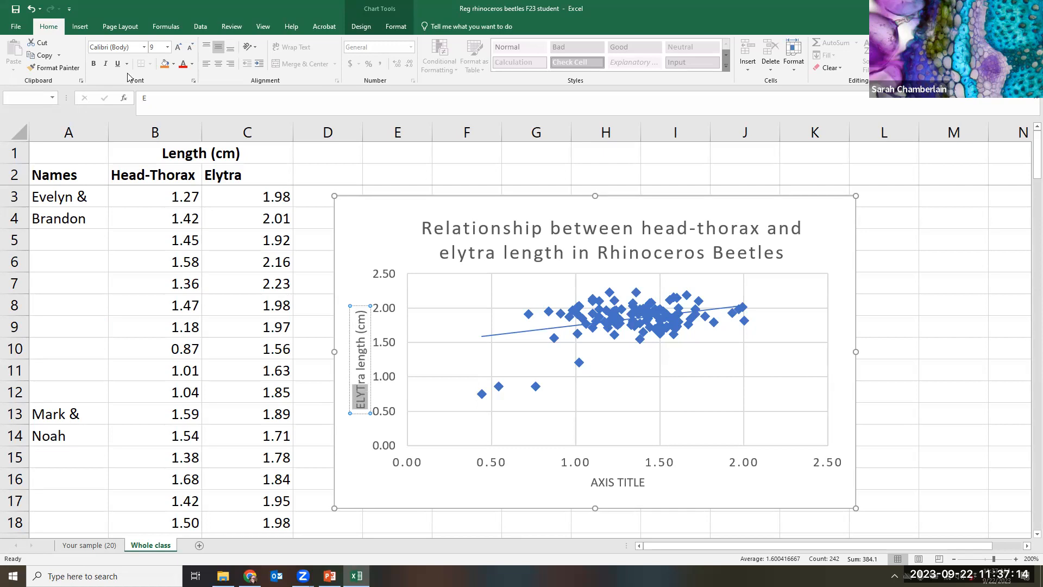
left_click(193, 81)
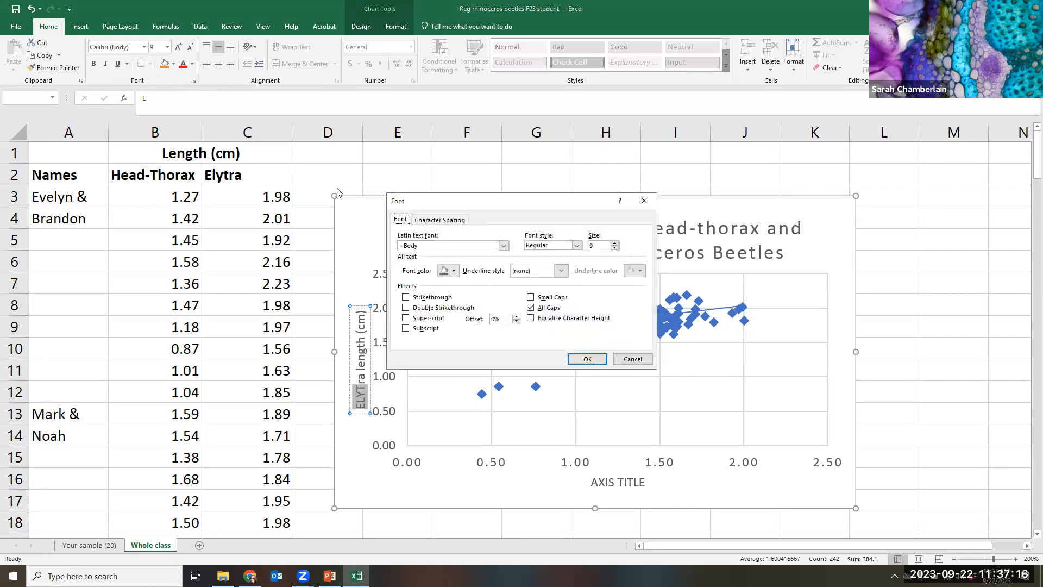
left_click(530, 308)
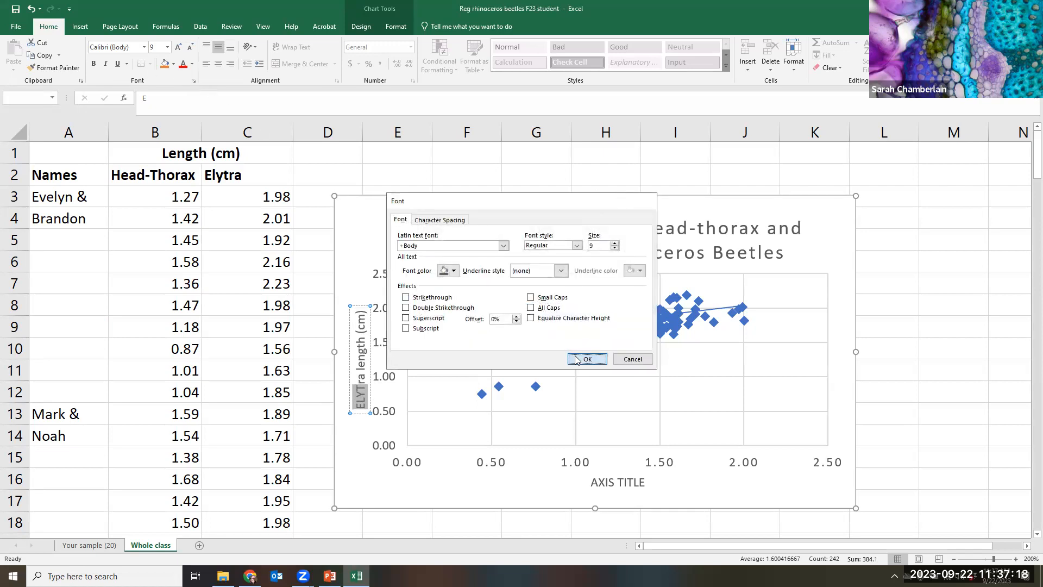
left_click(587, 359)
Turn off the All Caps effect for the horizontal axis title's text.
left_click(621, 481)
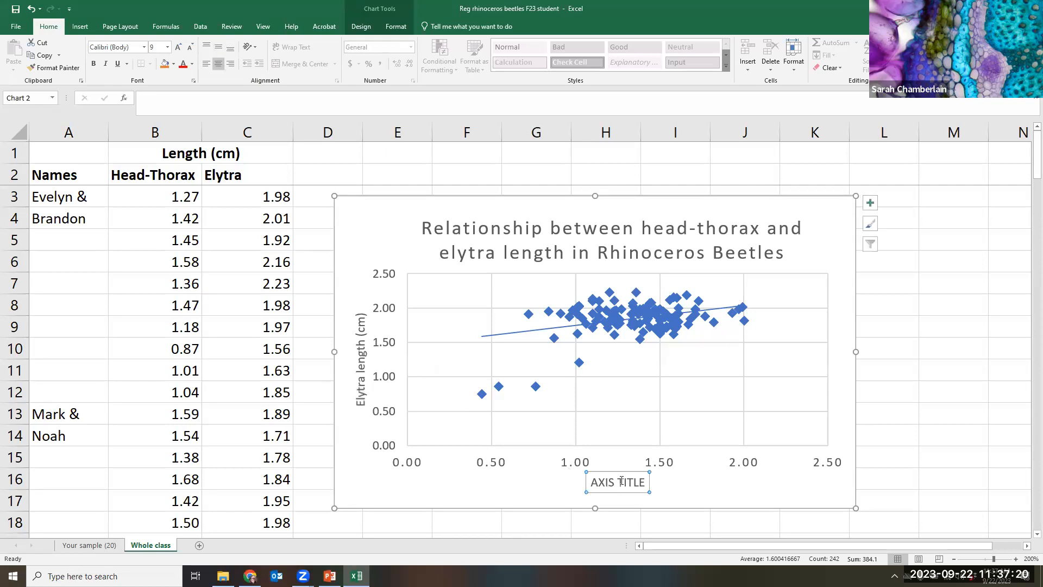
left_click_drag(644, 481, 591, 480)
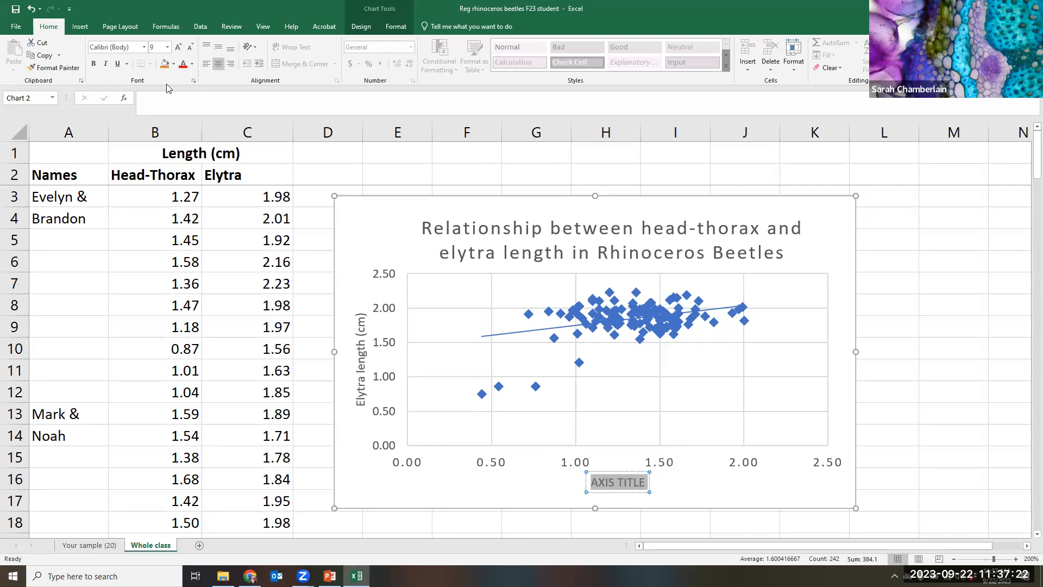
left_click(193, 81)
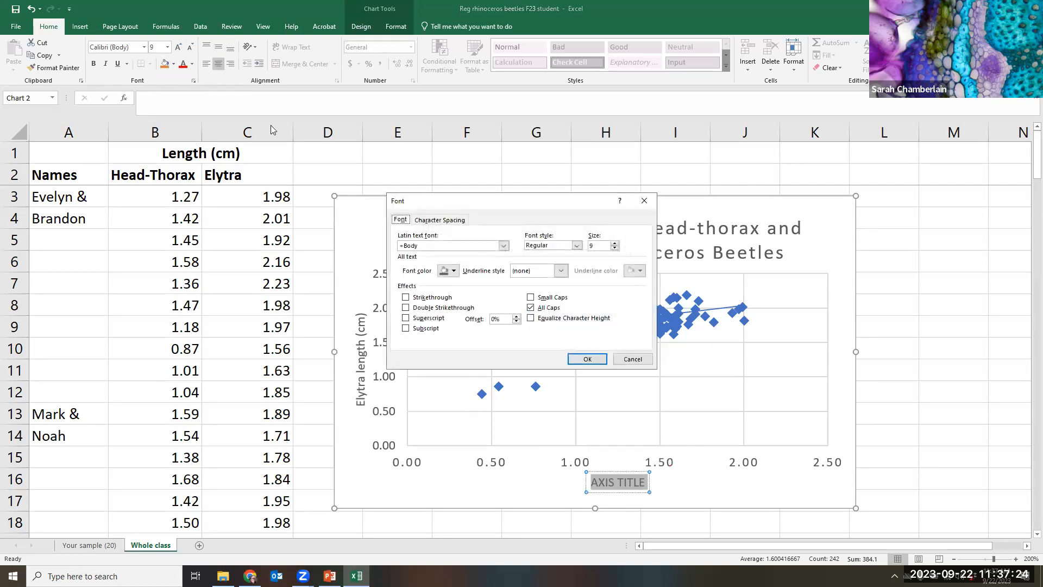
left_click(530, 308)
left_click(586, 359)
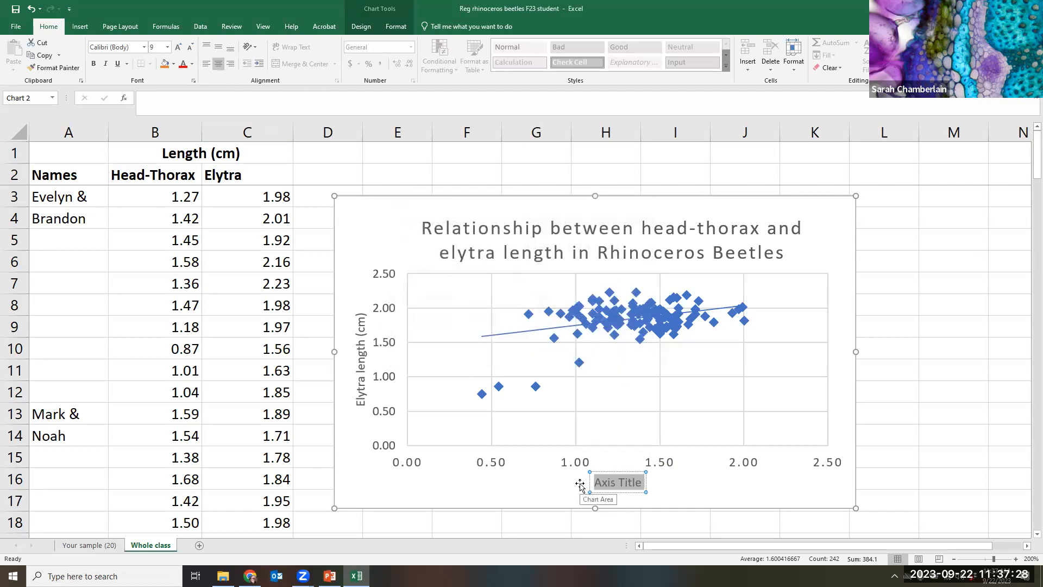
Replace the horizontal axis title's placeholder text with "Head-Thorax length (cm)".
type("Head-")
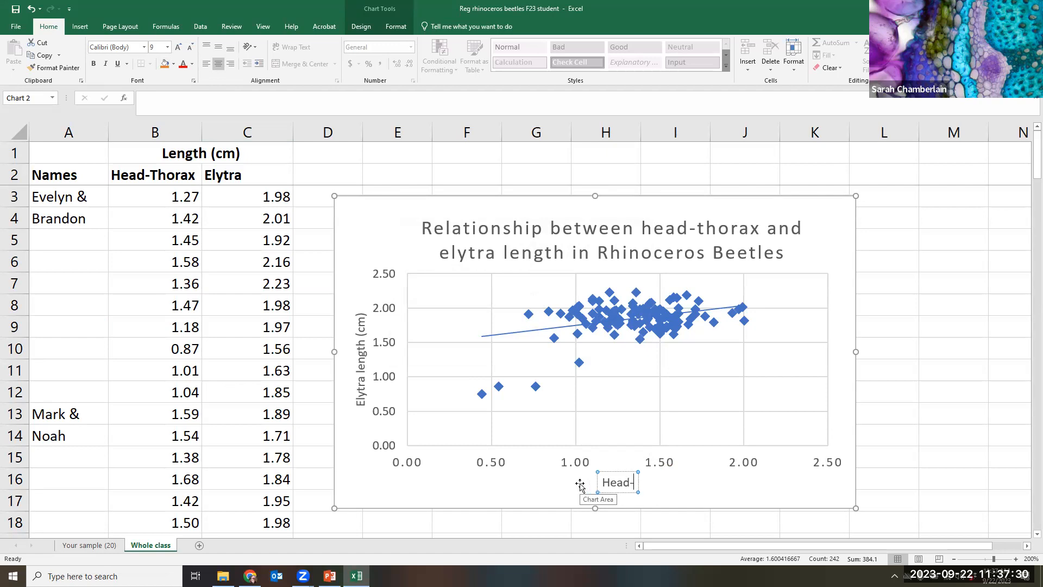
type("Thorax ")
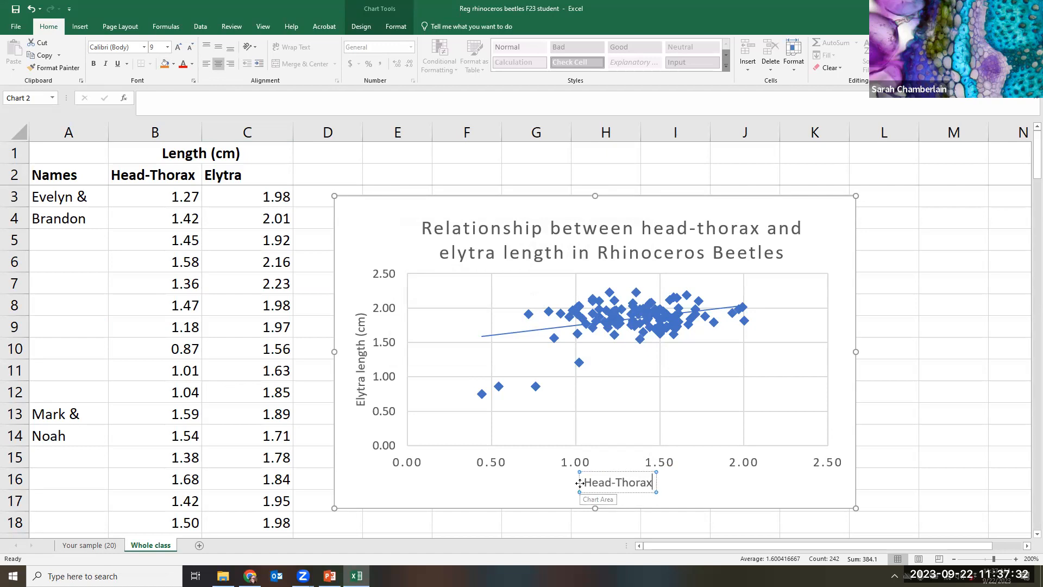
type("len")
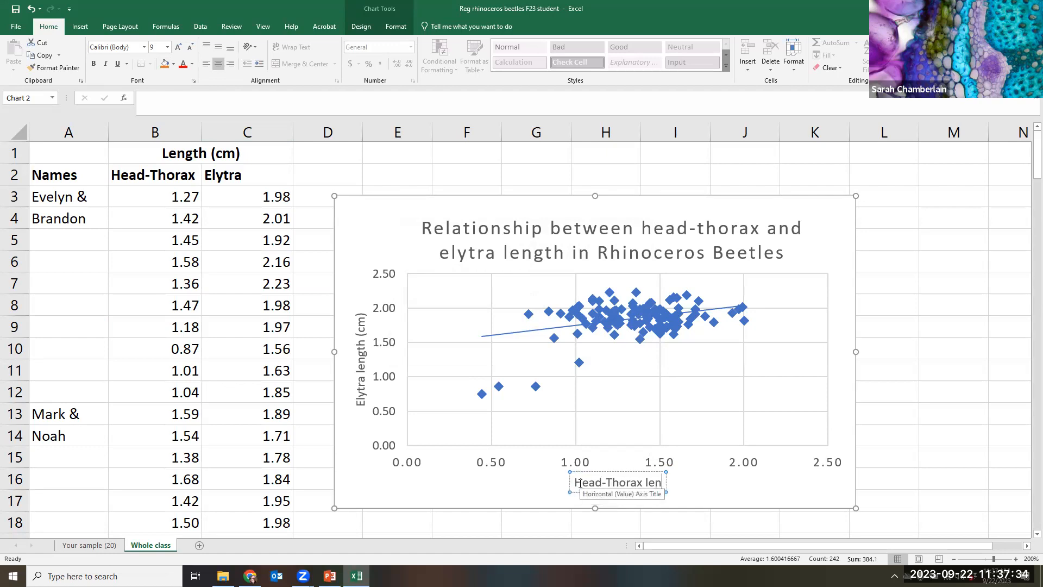
type("gth (cm)")
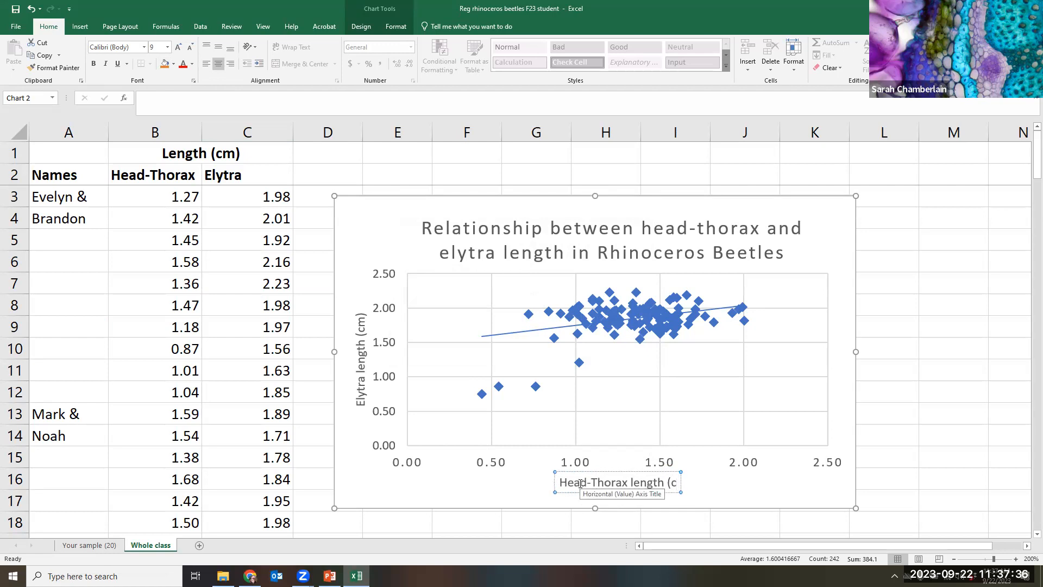
left_click(923, 465)
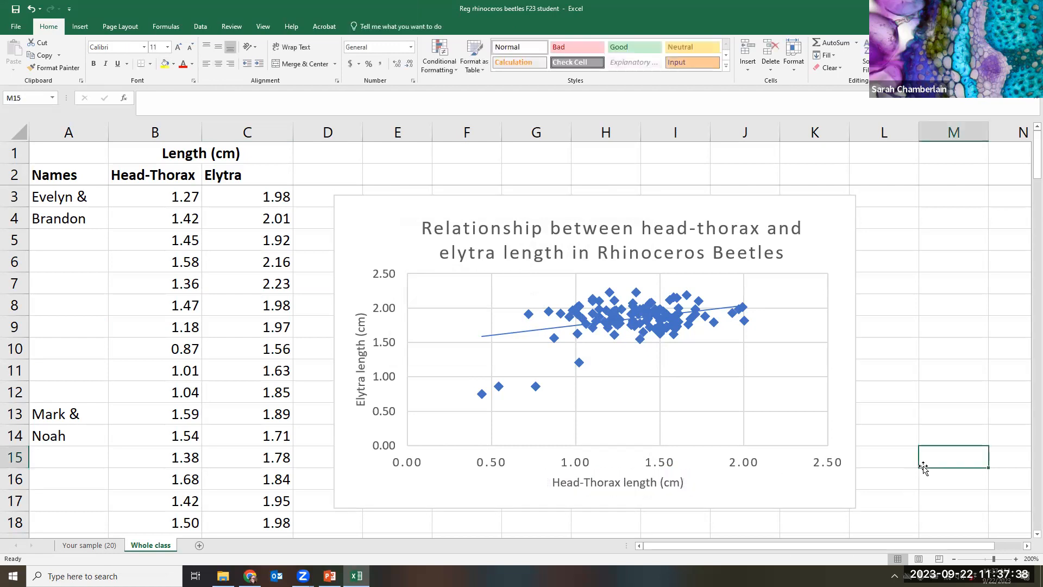
Set both the horizontal and the vertical major gridlines of the chart to No line.
left_click(787, 314)
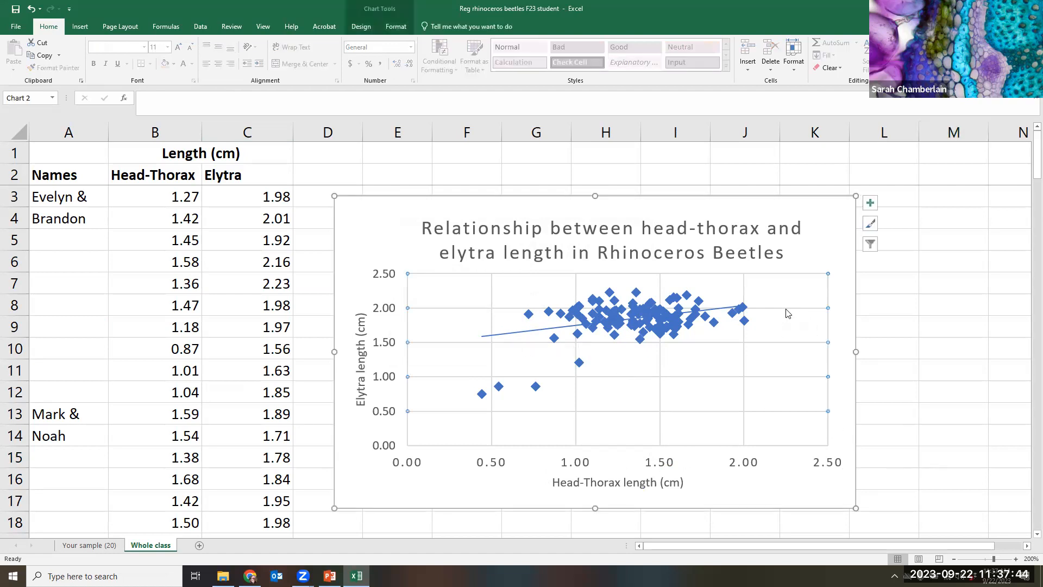
right_click(787, 313)
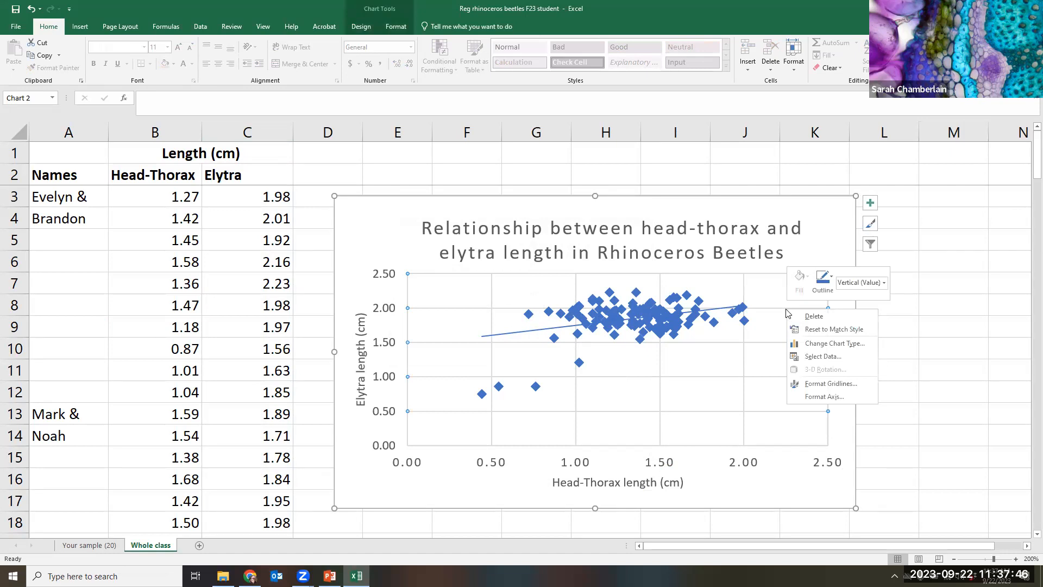
left_click(823, 383)
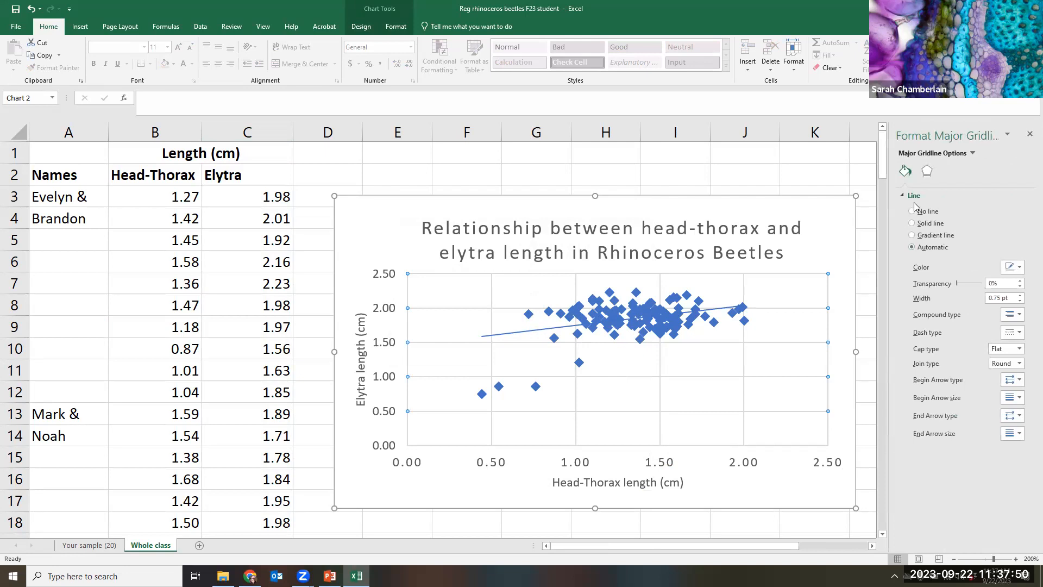
left_click(911, 211)
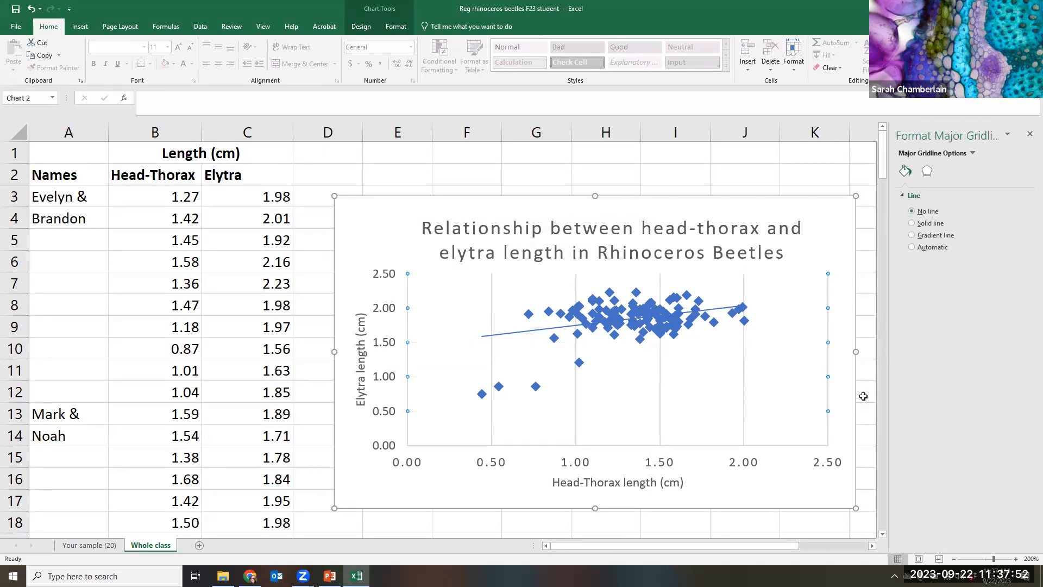
right_click(744, 365)
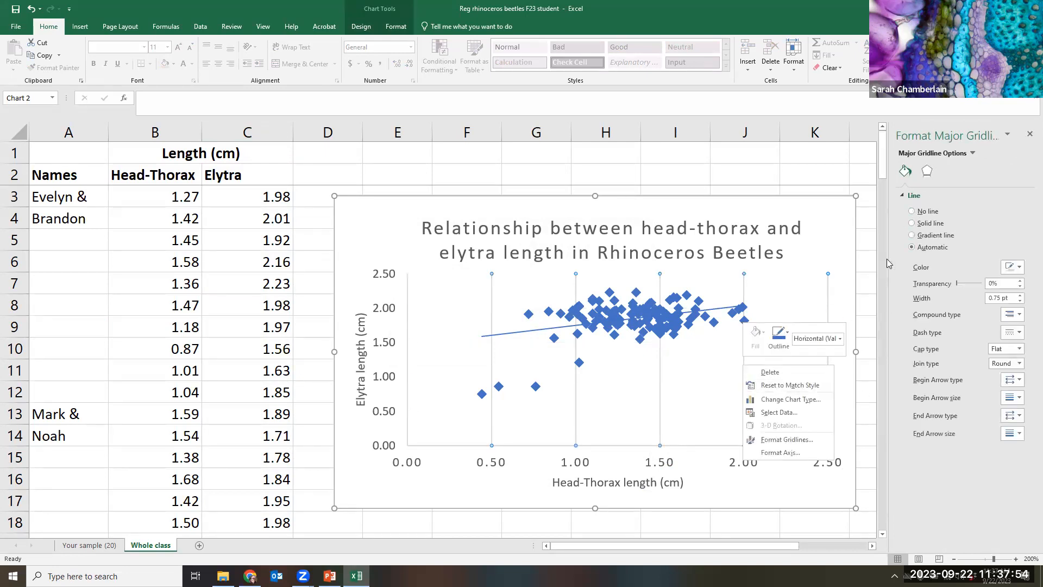
left_click(923, 210)
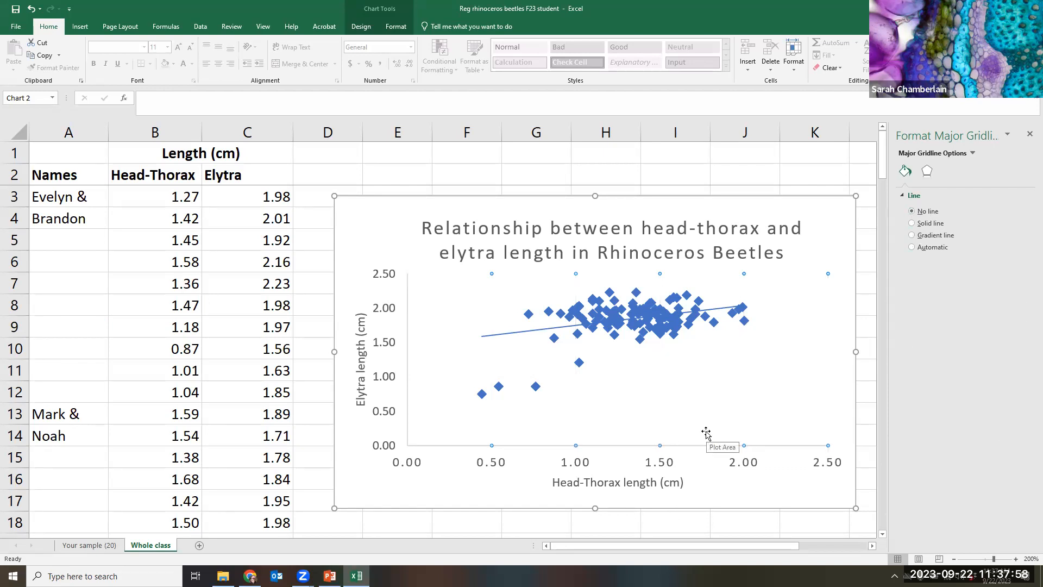
Replace the word "and" at the end of the chart title's first line with "&".
left_click(825, 228)
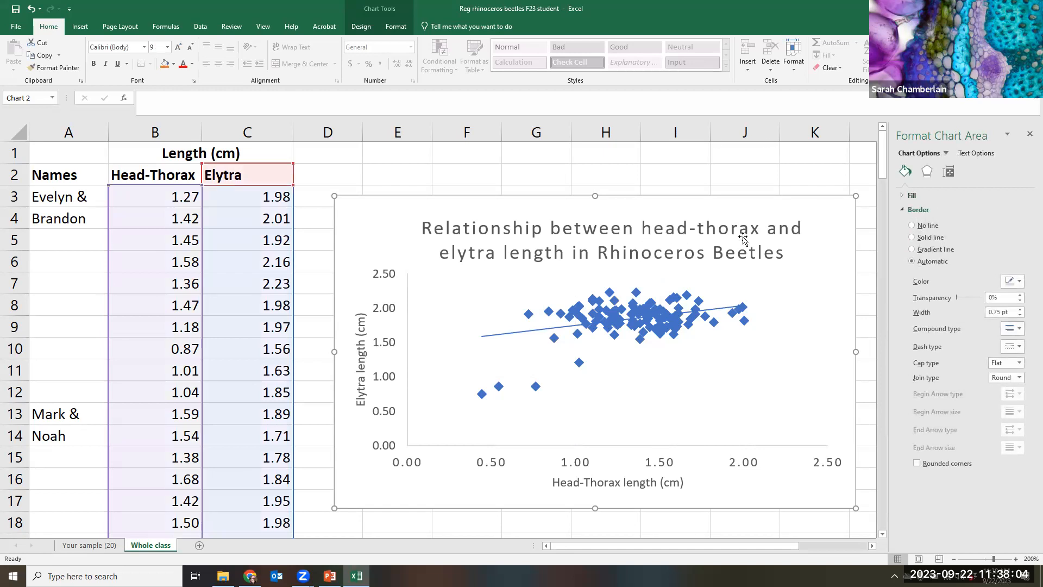
left_click(791, 238)
left_click(803, 226)
key("BackSpace")
key("BackSpace")
key("BackSpace")
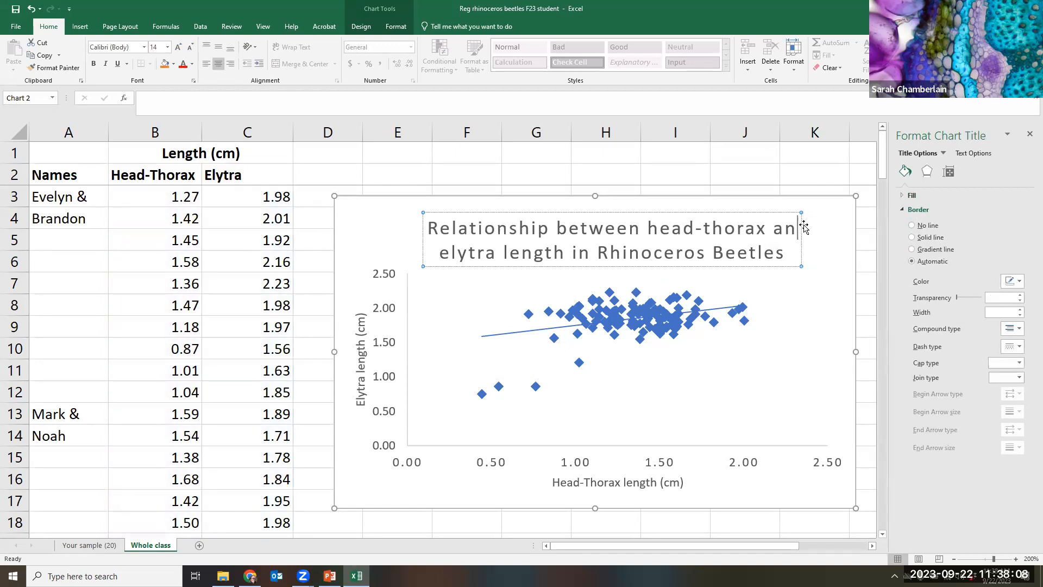
type("&")
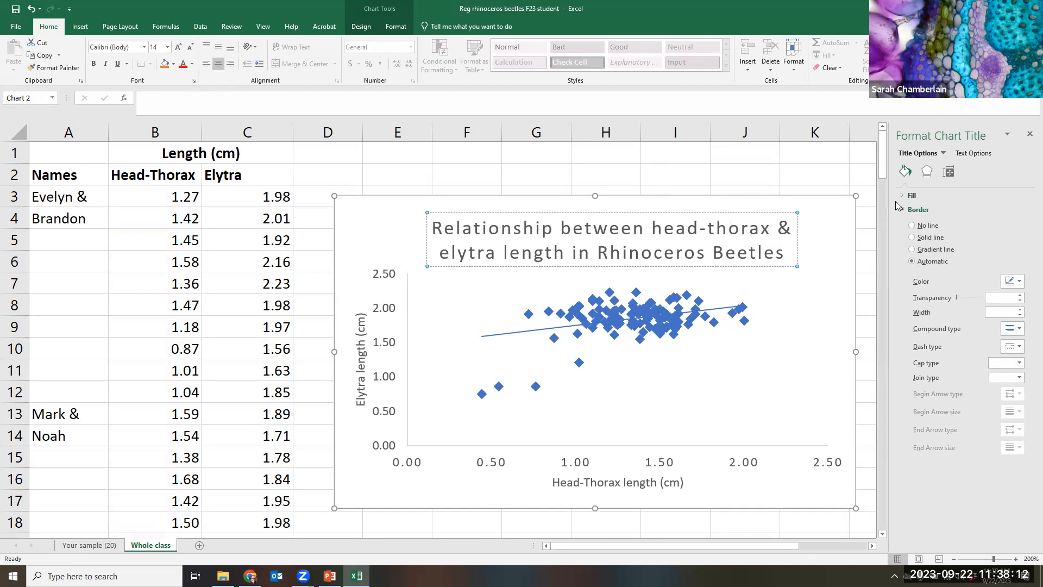
left_click(839, 181)
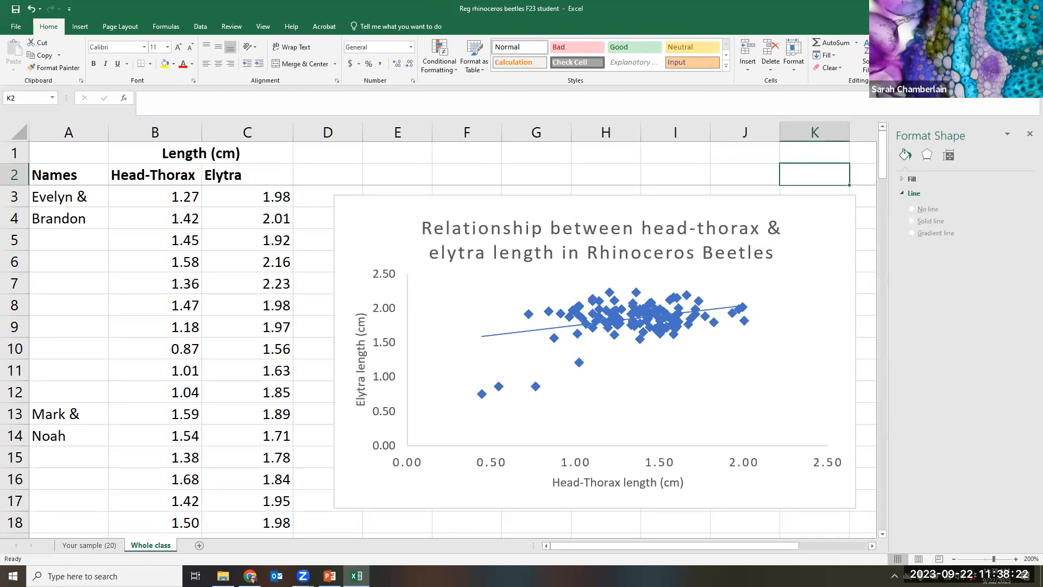
Display the linear trendline's equation on the chart and move it into the empty plot area below the data points.
right_click(491, 340)
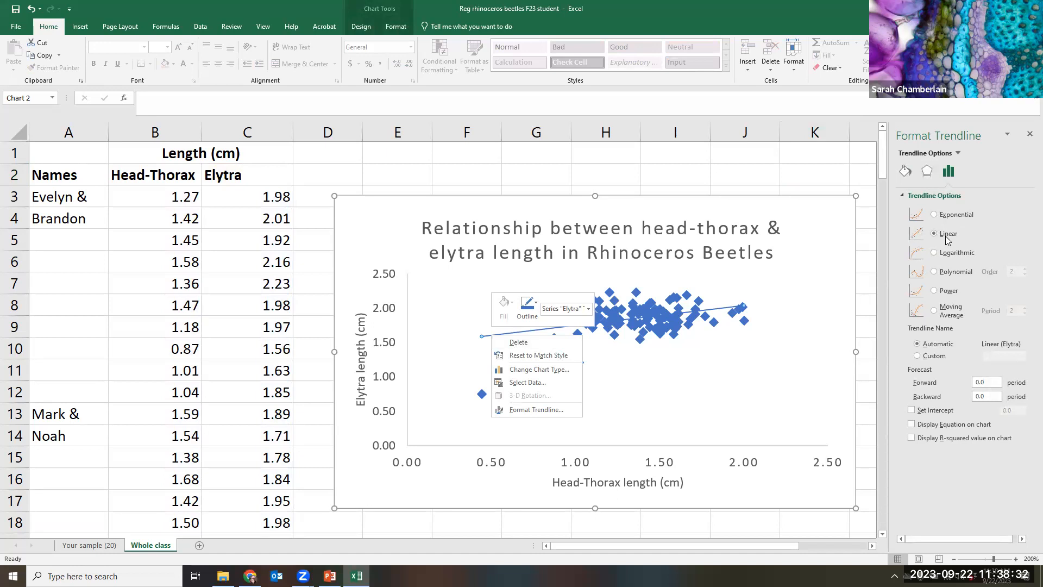
left_click(912, 425)
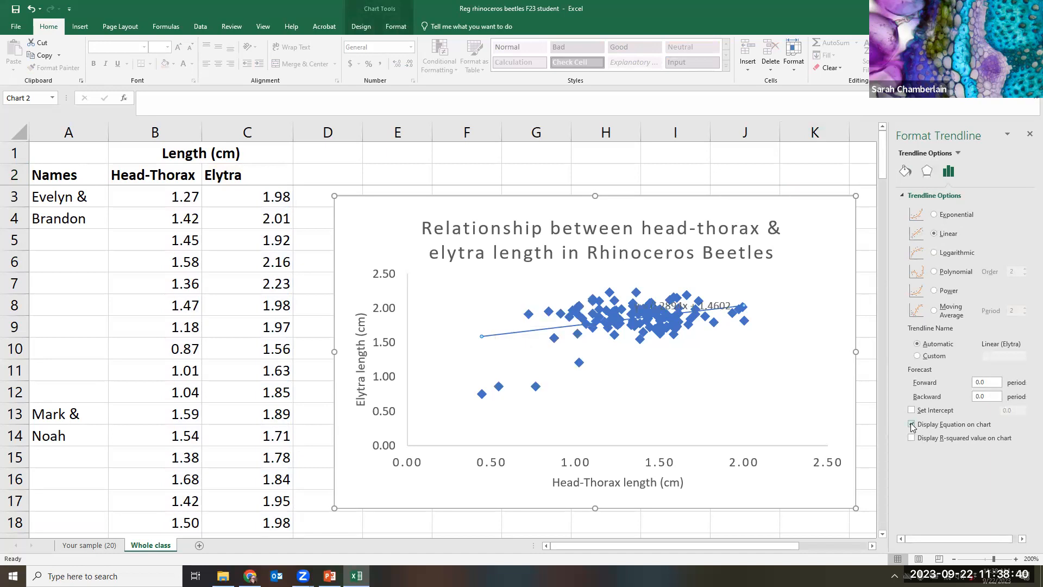
left_click(720, 305)
left_click_drag(743, 319, 784, 388)
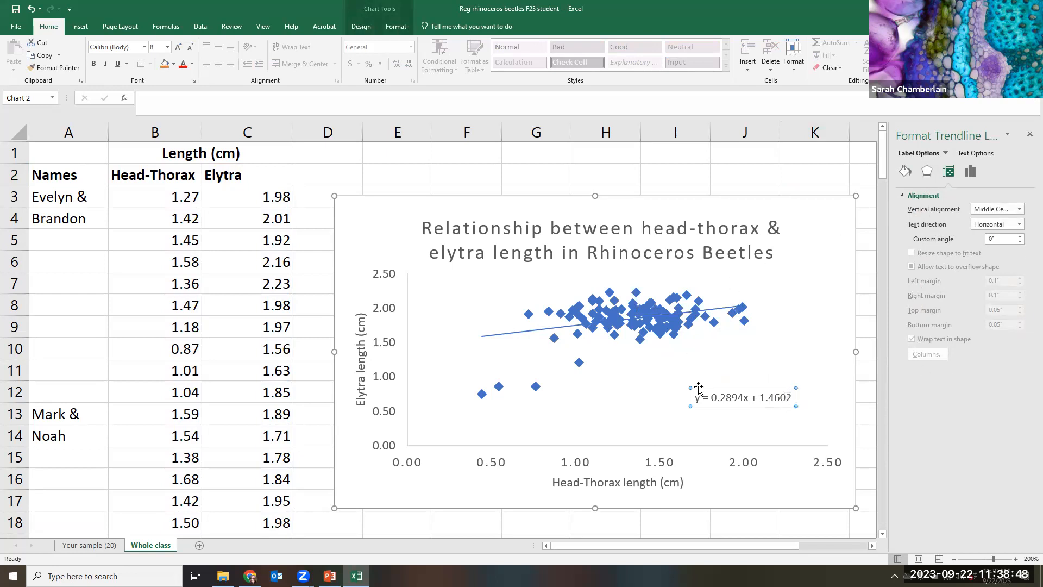
Display the trendline's R-squared value on the chart together with its equation.
left_click(722, 312)
right_click(721, 312)
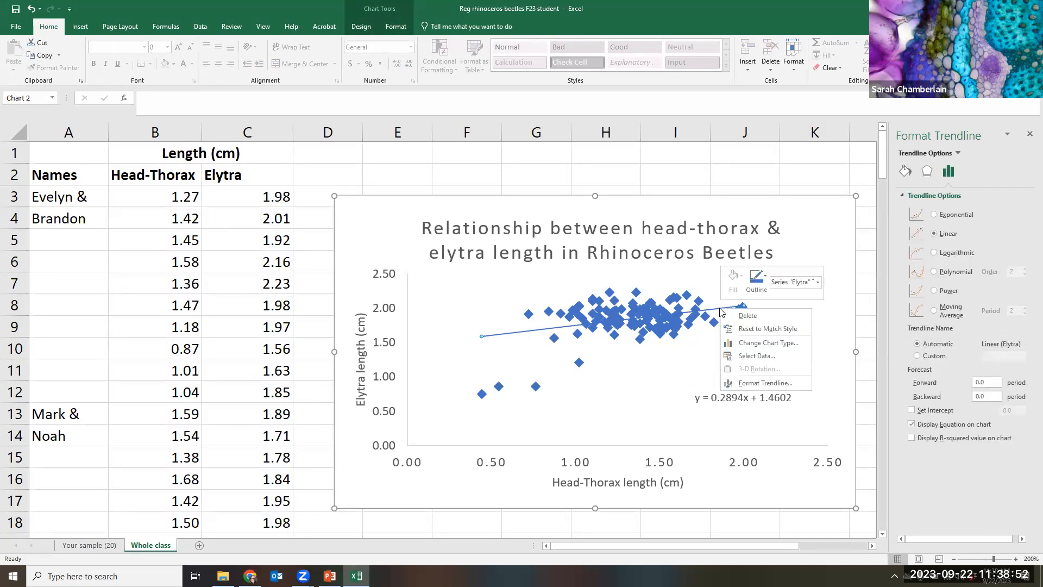
left_click(911, 438)
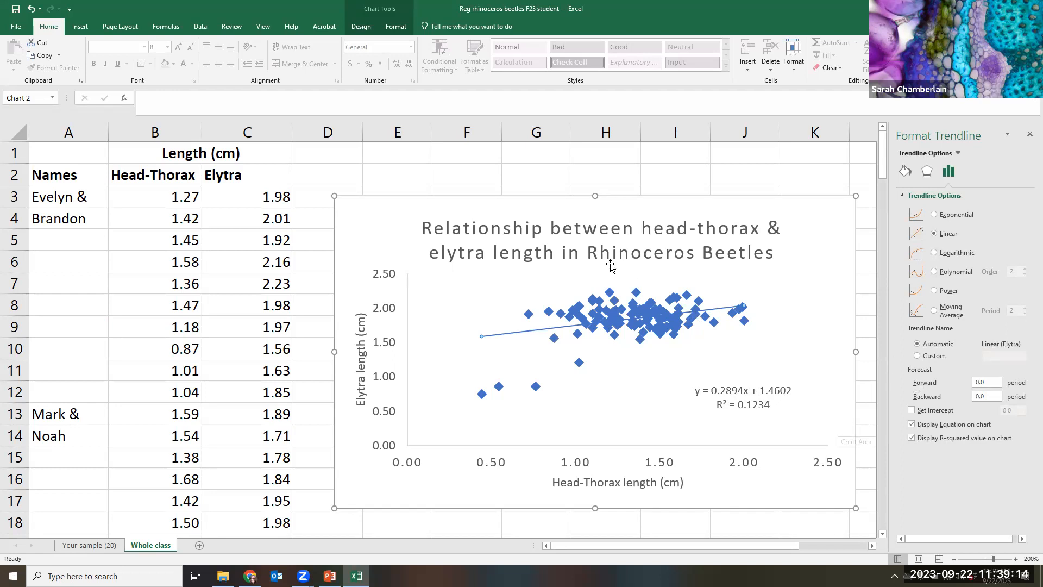
right_click(499, 337)
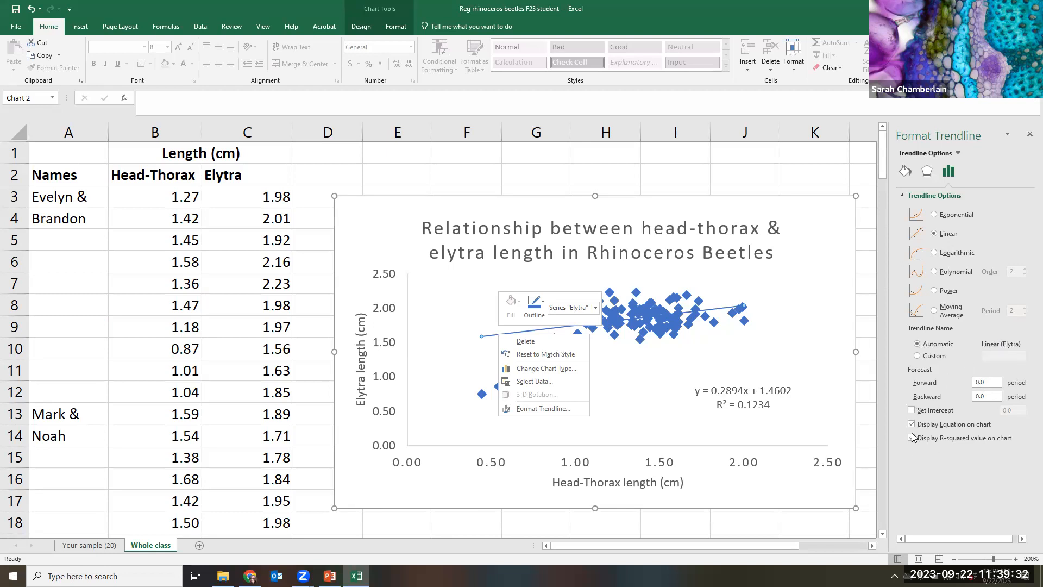
left_click(902, 487)
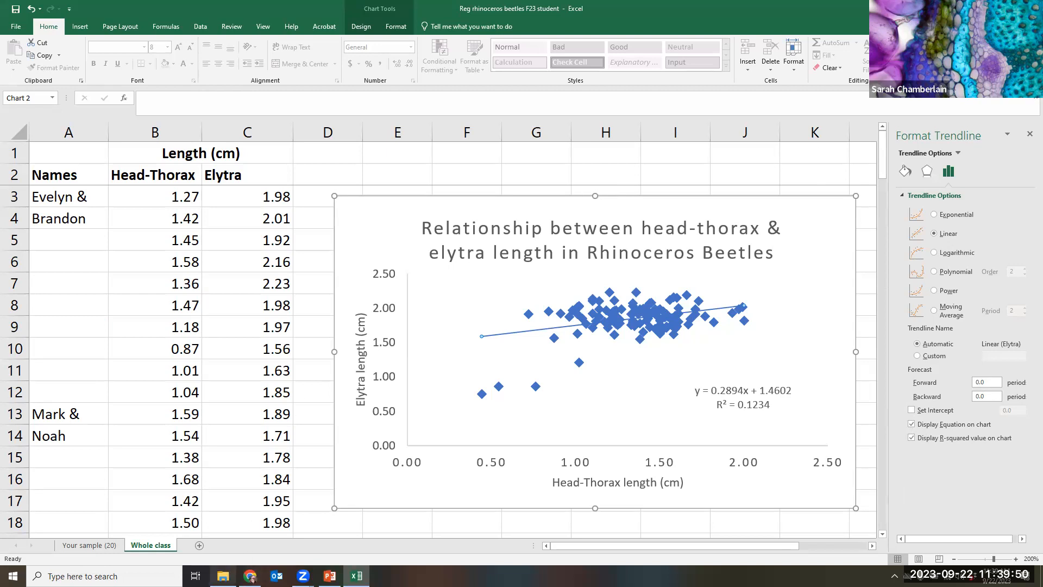
Open the StatCat workbook from the Lab stuff folder in File Explorer and accept the invalid names warning.
mouse_move(224, 577)
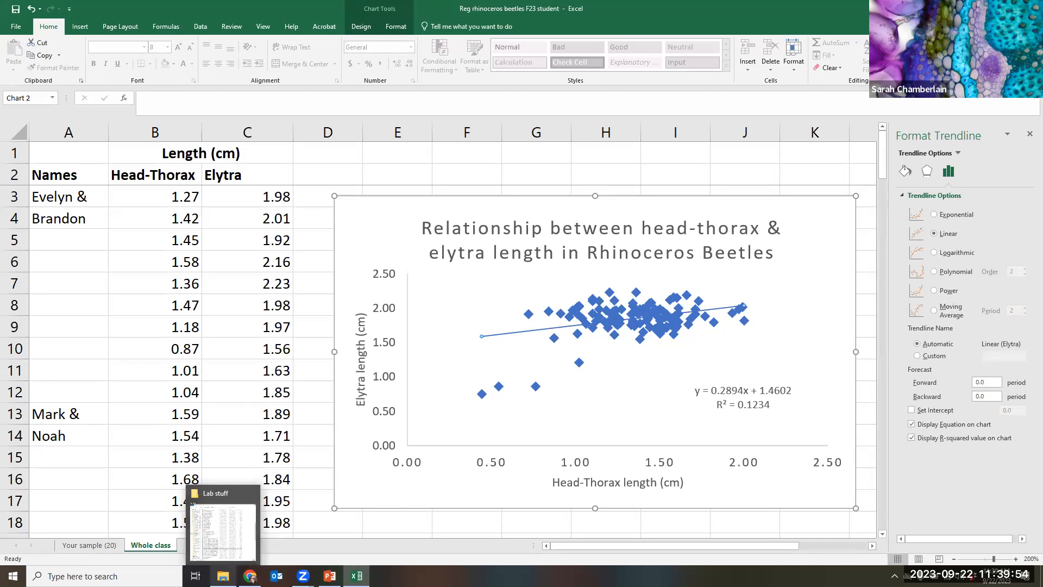
left_click(224, 576)
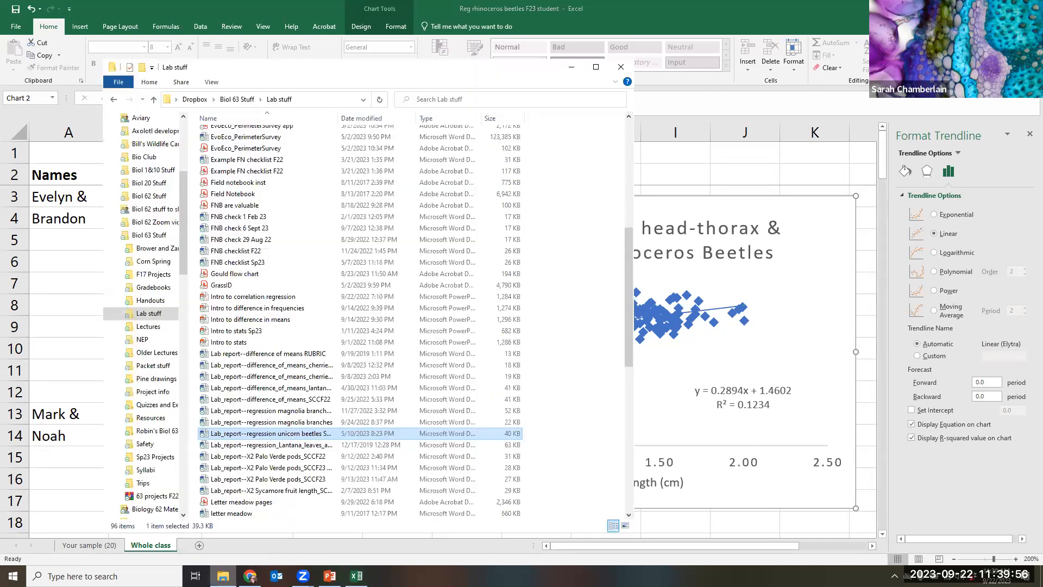
scroll(217, 470, "down", 12)
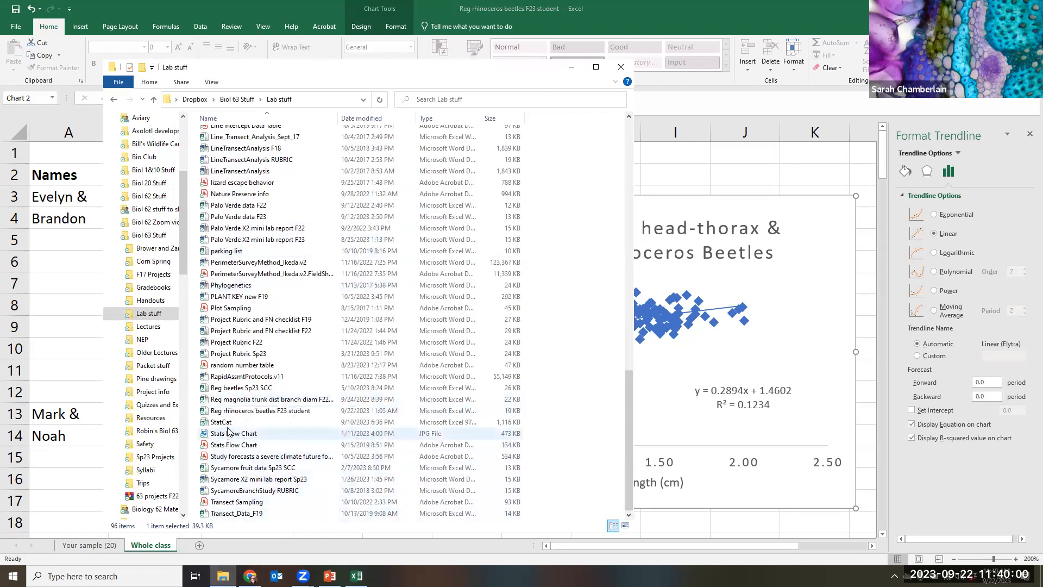
double_click(225, 422)
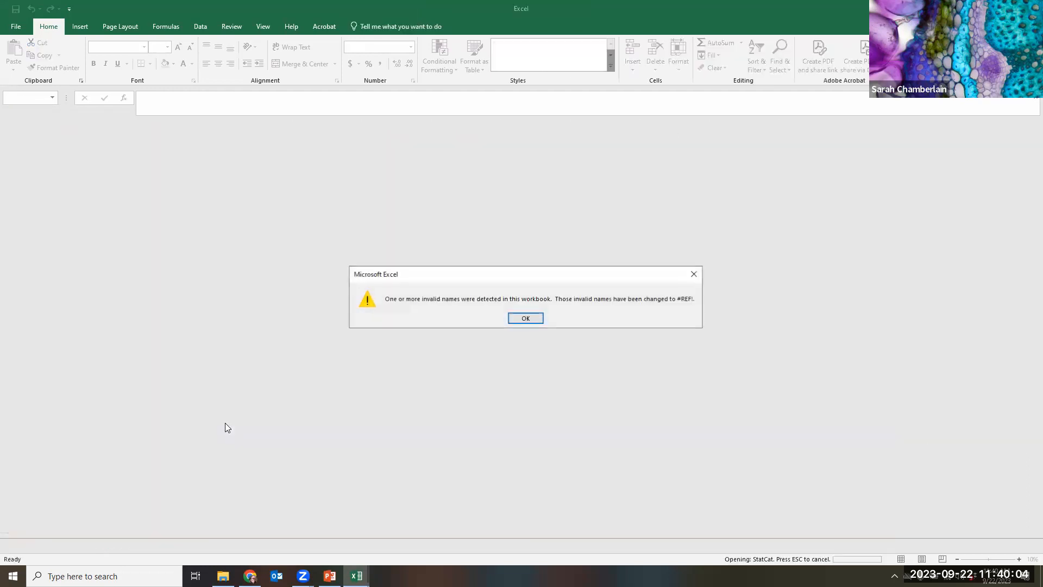
left_click(525, 318)
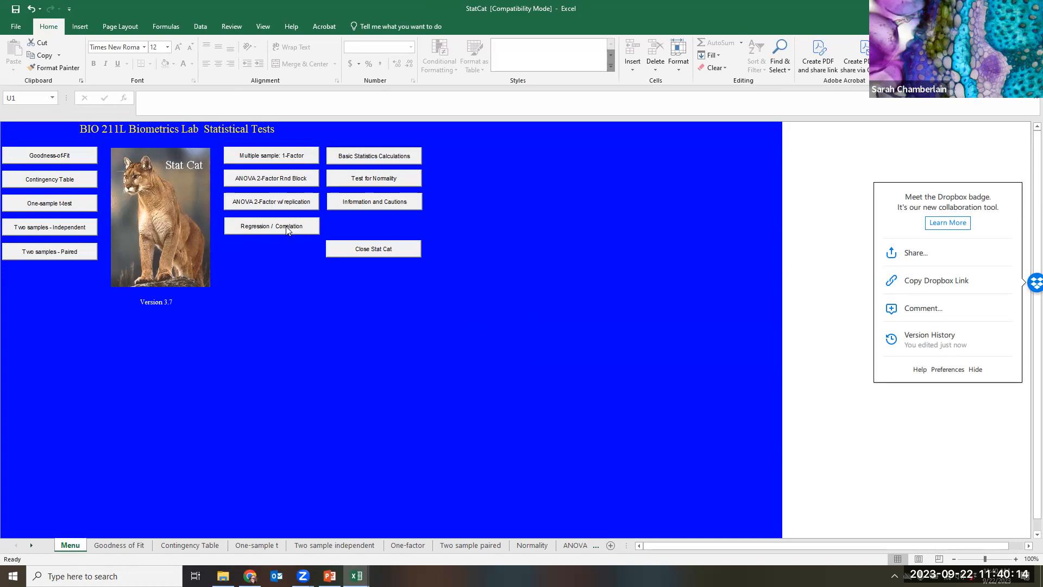
Go to the Regression_Correlation sheet of the StatCat workbook.
left_click(597, 545)
left_click(598, 545)
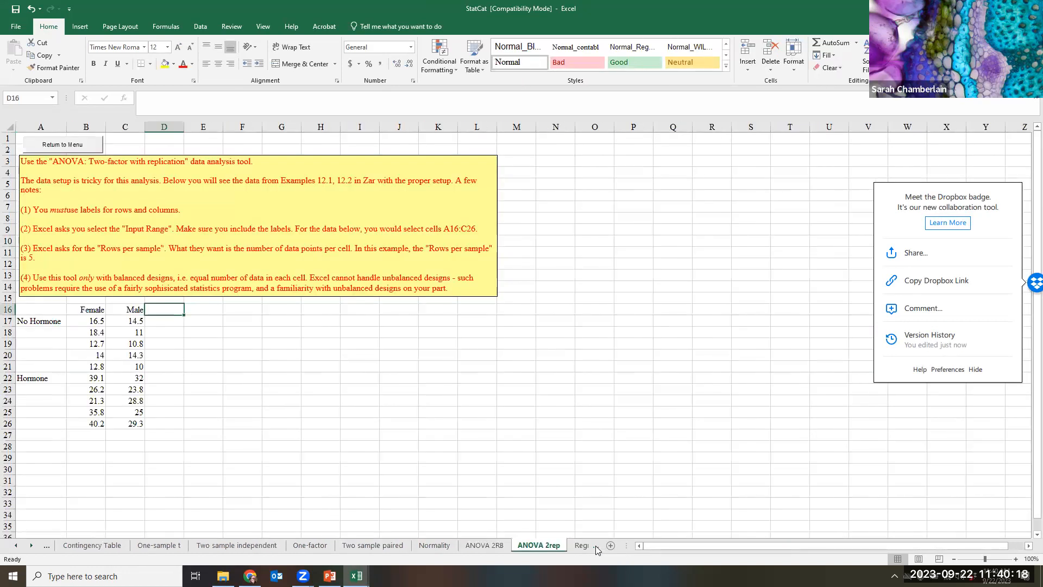
left_click(595, 545)
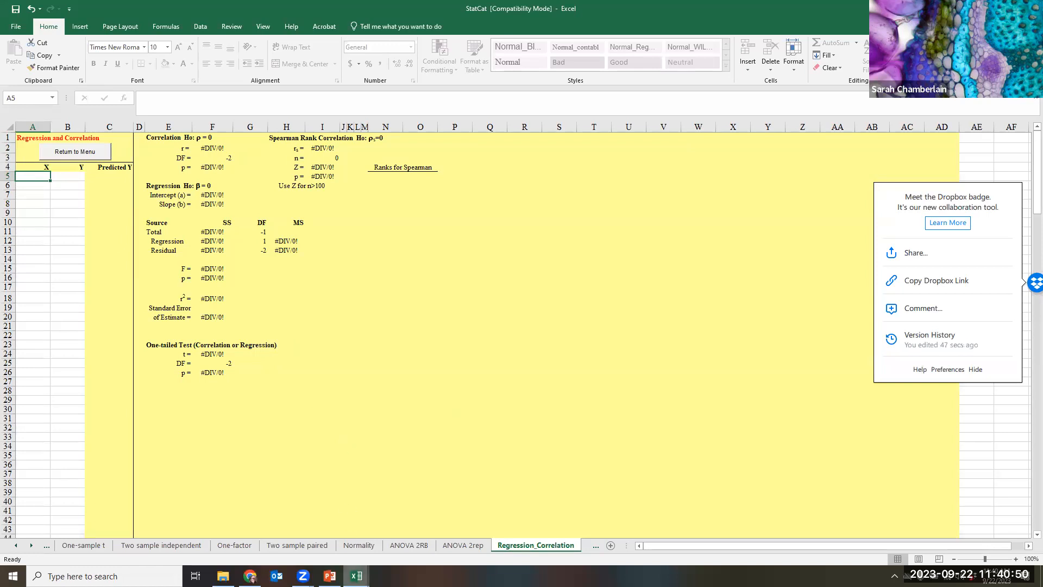
Switch to the Reg rhinoceros beetles workbook and copy all Head-Thorax and Elytra measurements in B3:C122, excluding the summary statistics.
mouse_move(357, 576)
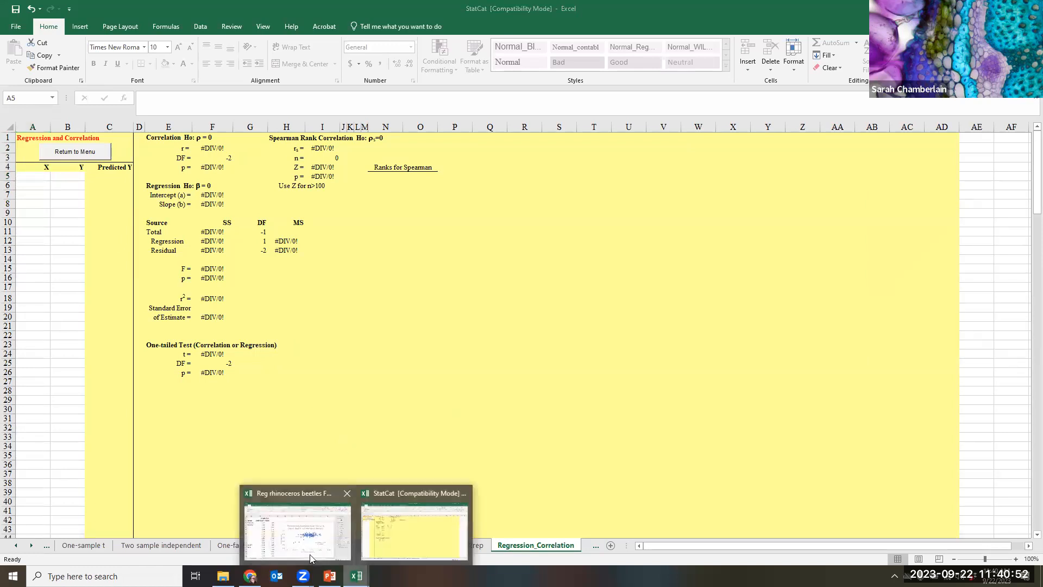
left_click(295, 522)
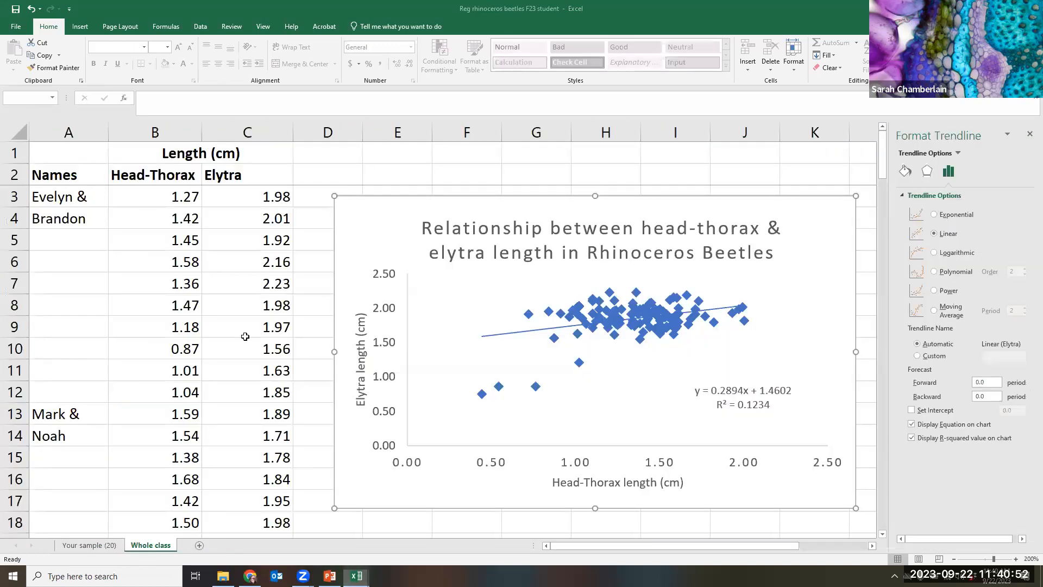
left_click(156, 196)
left_click_drag(213, 202, 212, 196)
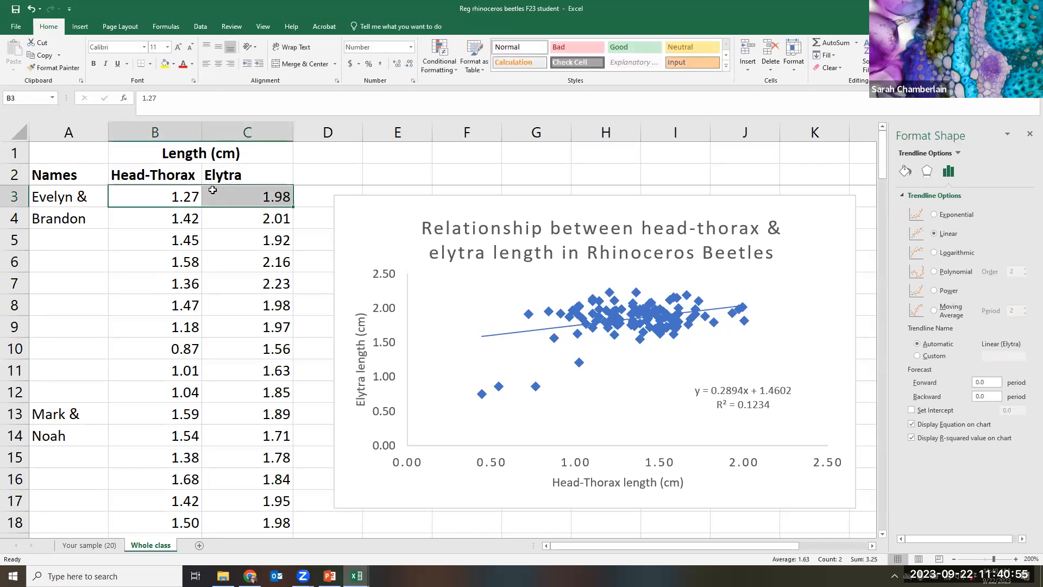
left_click(132, 199)
left_click_drag(147, 199, 207, 394)
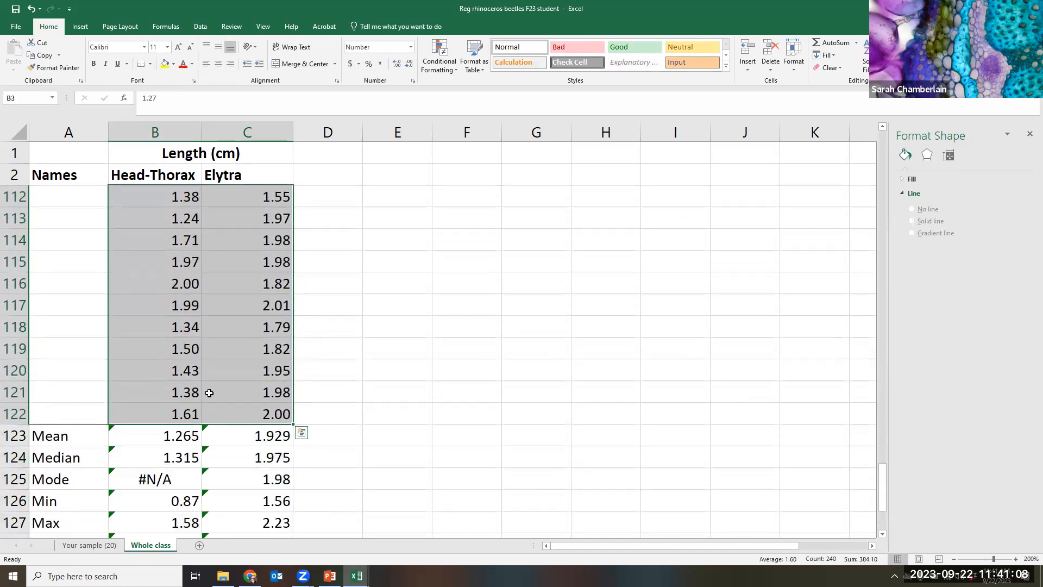
right_click(207, 386)
left_click(228, 172)
Paste the copied measurements as values only into the X and Y columns of StatCat's Regression_Correlation sheet, starting at cell A5.
left_click(356, 576)
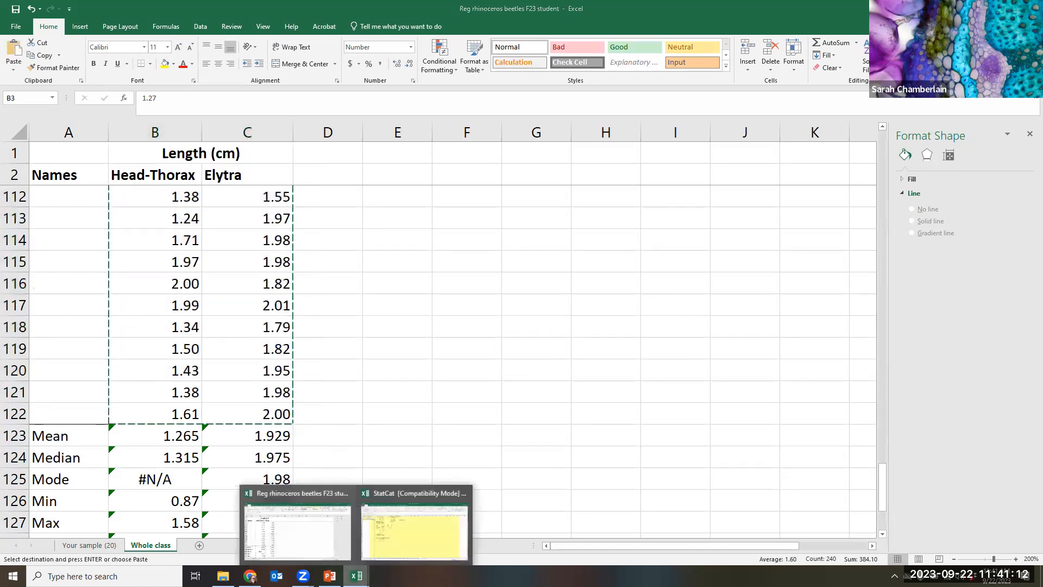
left_click(404, 538)
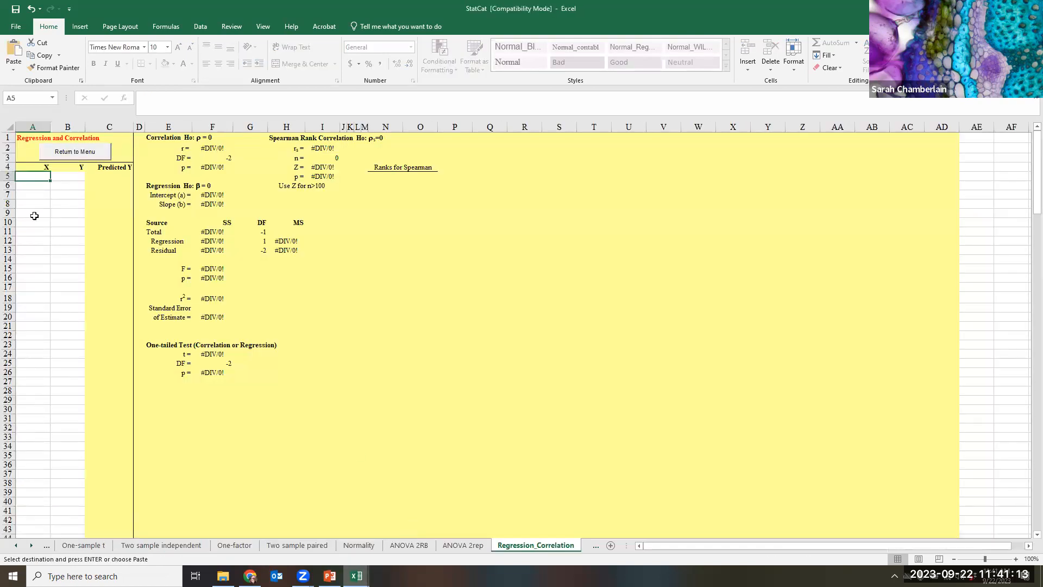
right_click(31, 177)
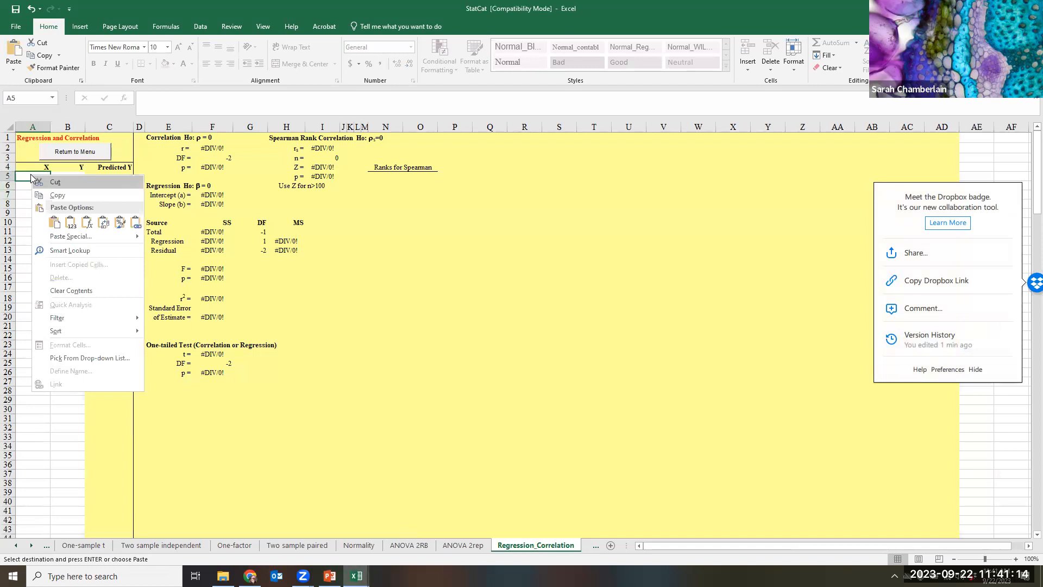
left_click(71, 223)
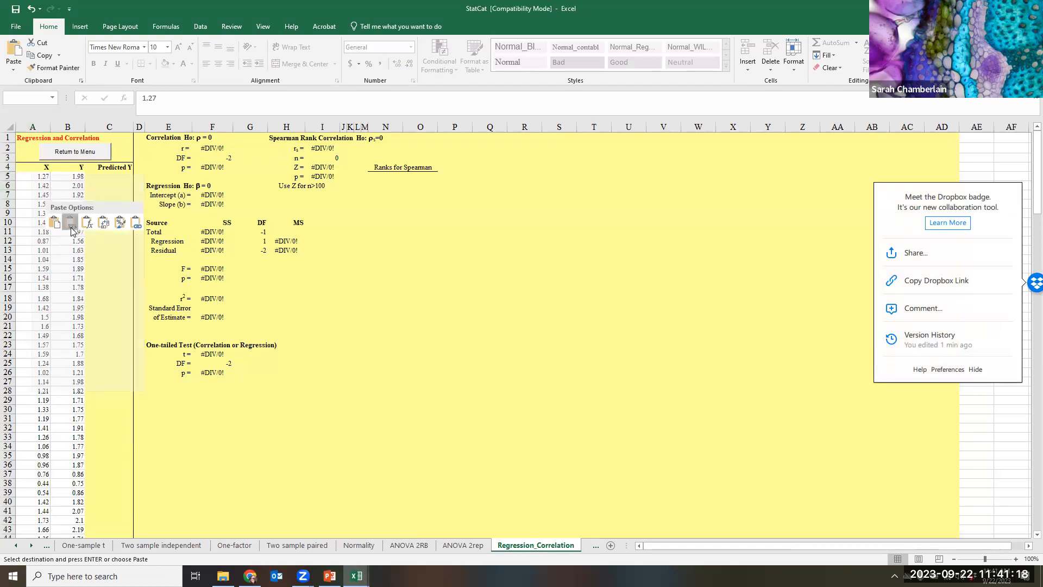
left_click(71, 224)
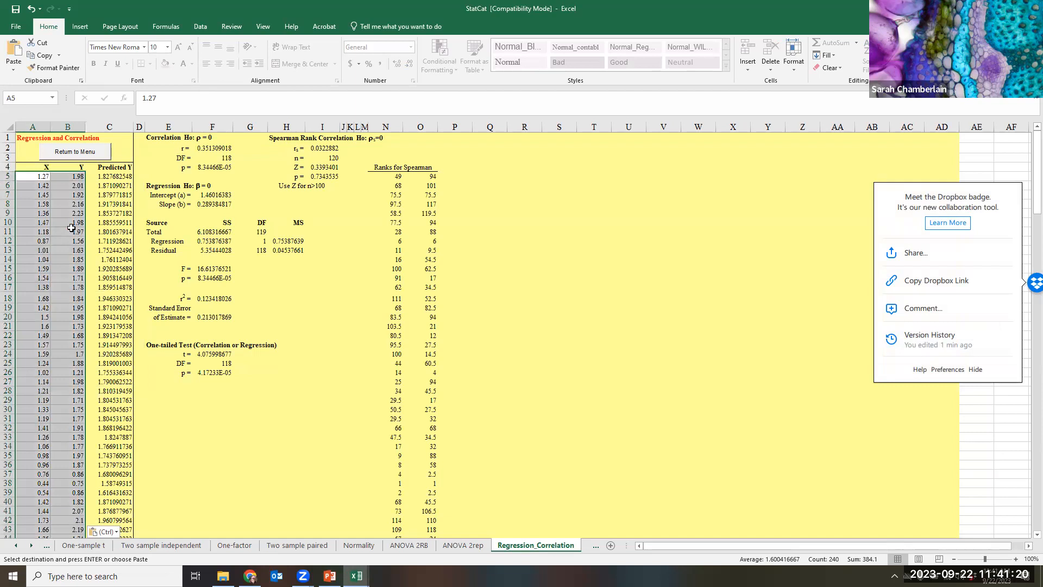
Check the pasted X and Y data in StatCat from the first row to the last.
scroll(73, 340, "down", 17)
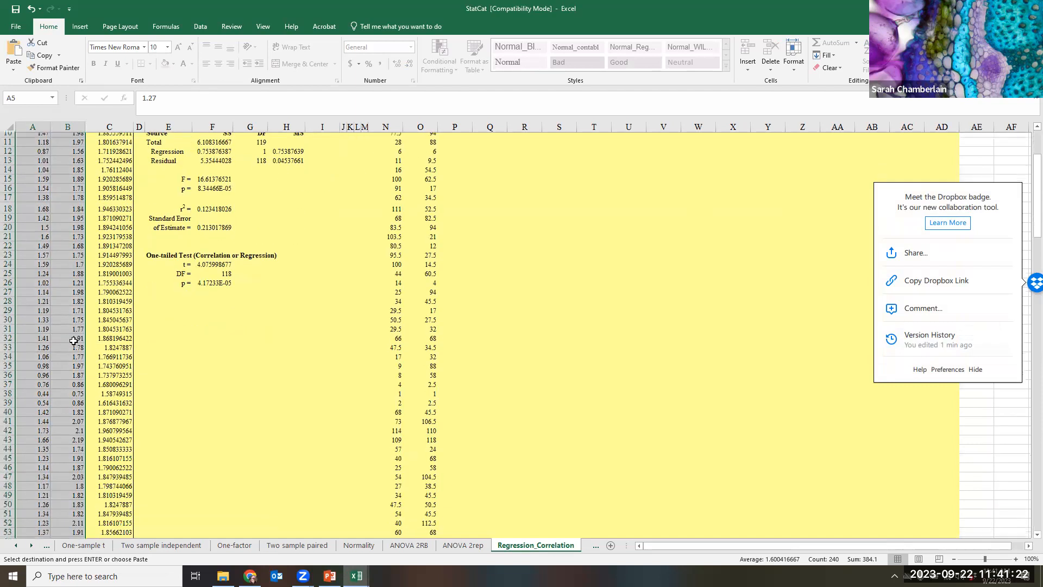
scroll(73, 341, "down", 14)
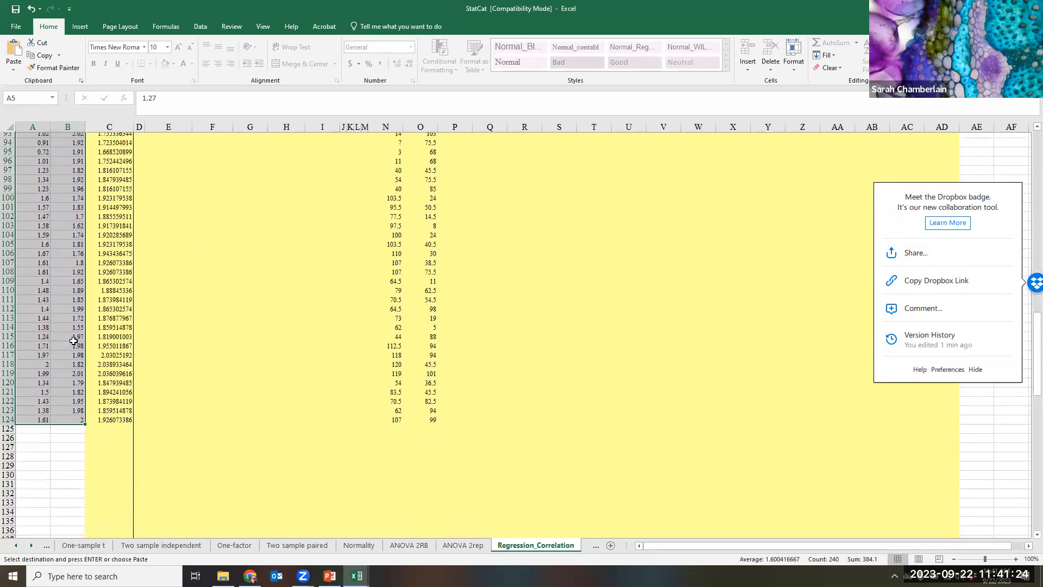
scroll(74, 341, "up", 9)
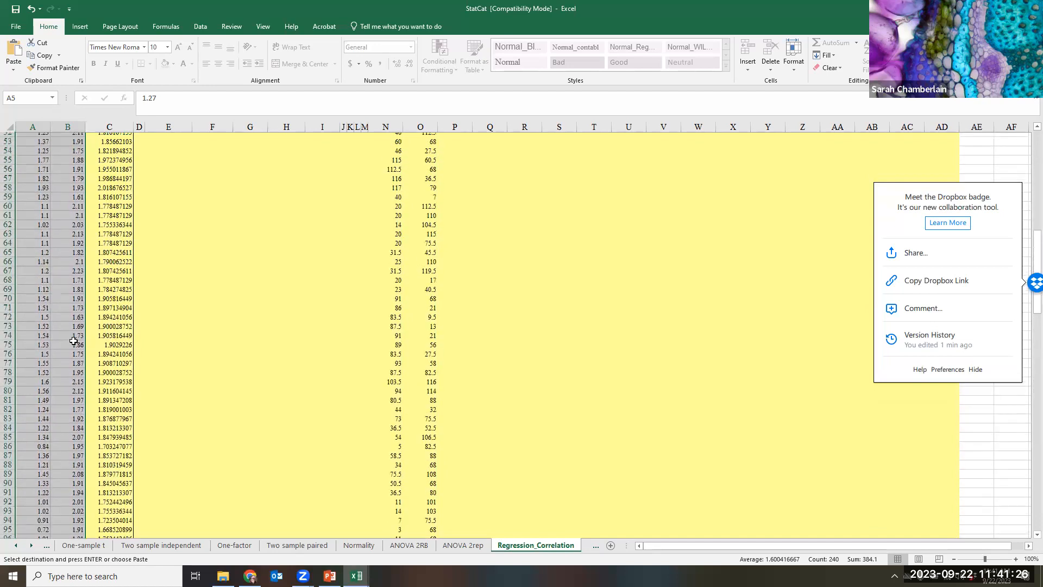
scroll(73, 341, "down", 7)
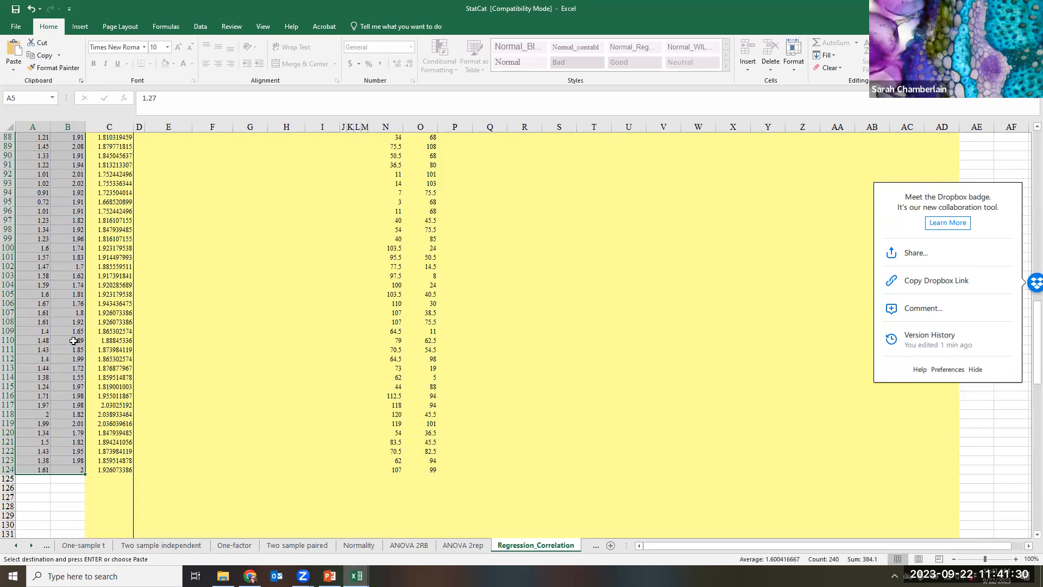
scroll(74, 341, "up", 20)
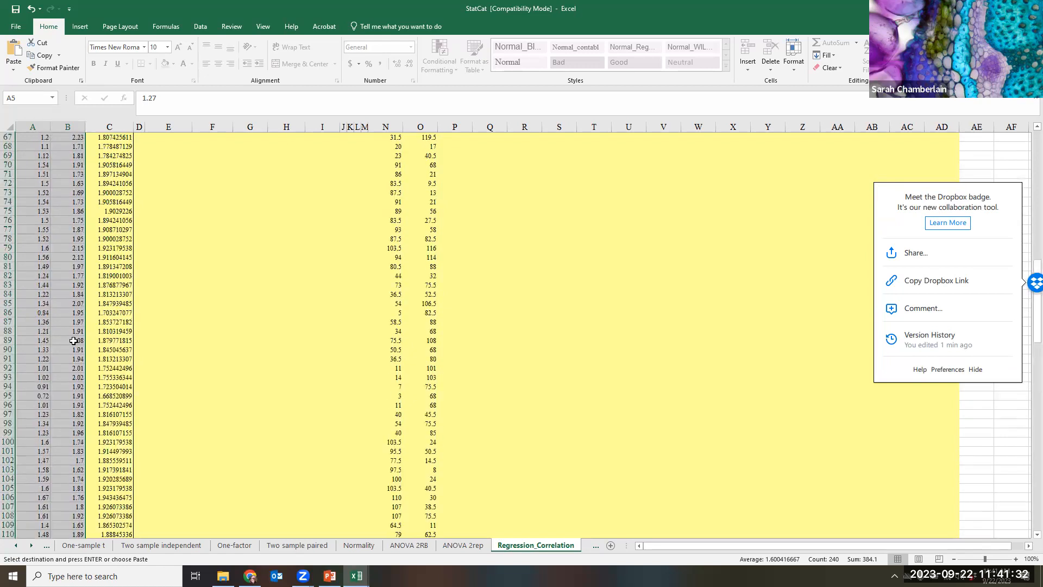
scroll(73, 341, "up", 8)
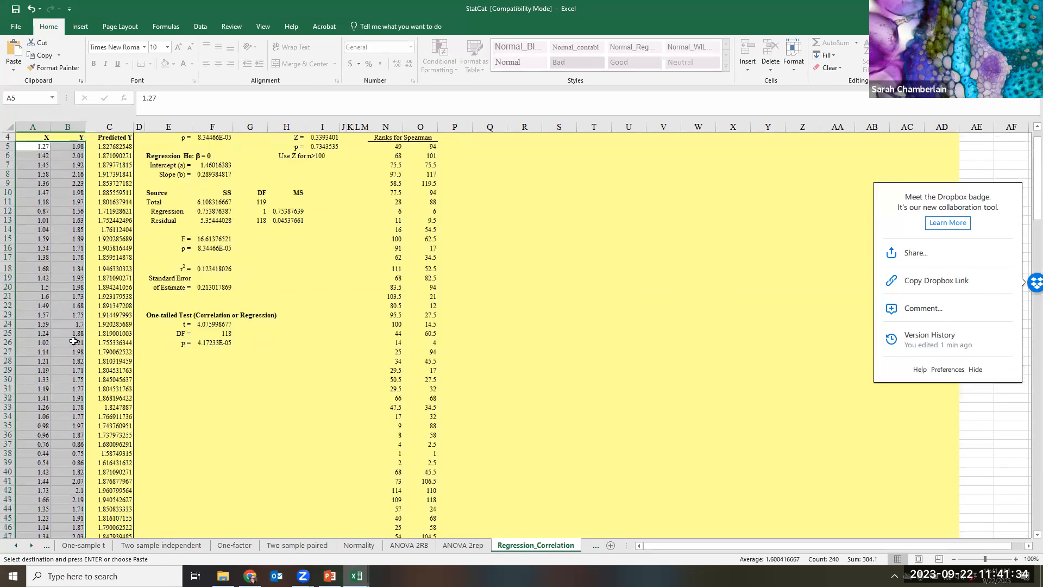
Return to the beetle workbook and examine the copied Head-Thorax and Elytra columns down to where the summary statistics begin.
mouse_move(356, 576)
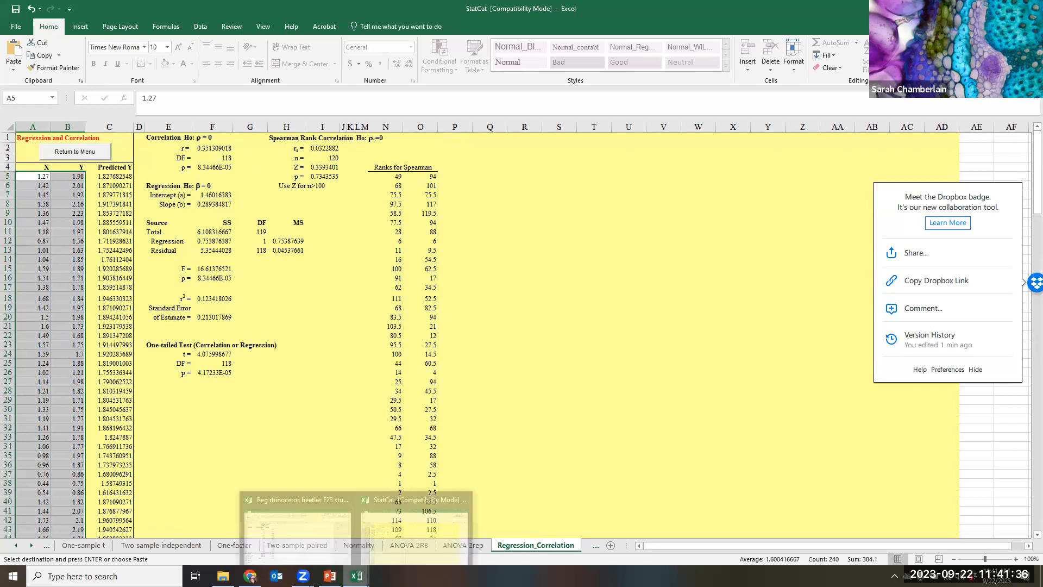
left_click(331, 543)
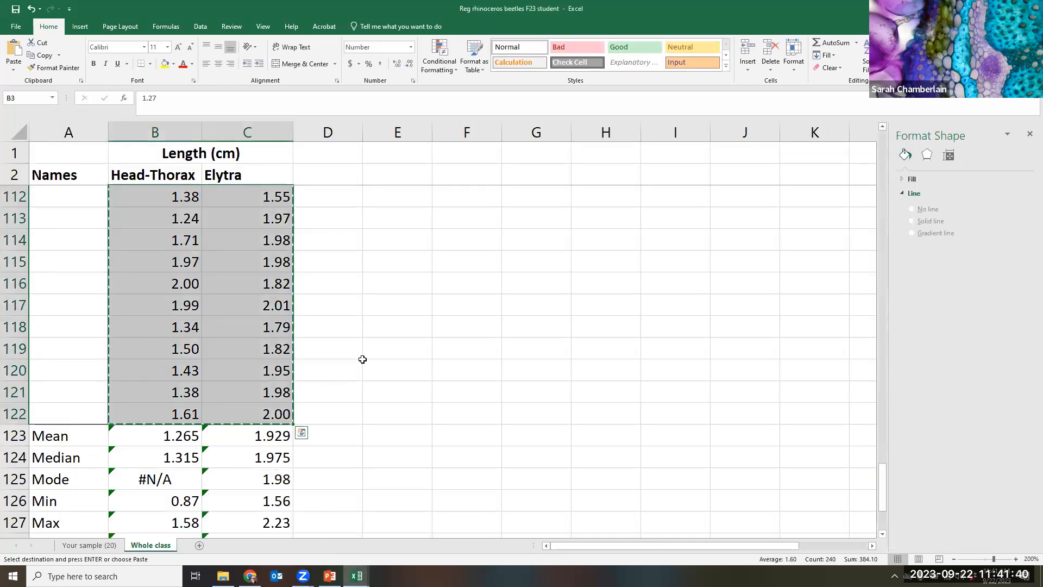
scroll(362, 359, "up", 20)
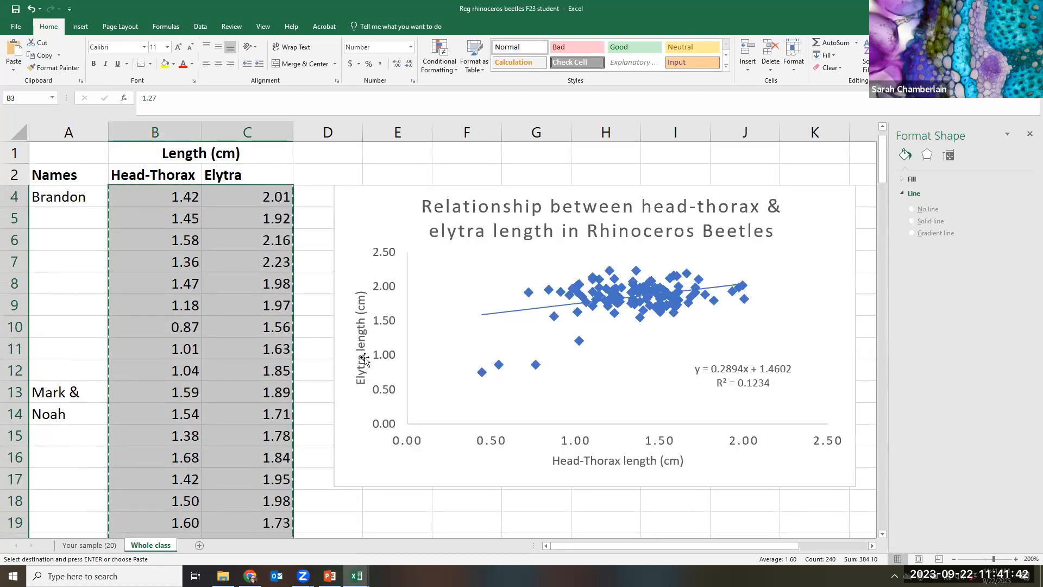
scroll(364, 359, "up", 1)
scroll(364, 358, "down", 11)
scroll(364, 357, "down", 20)
scroll(365, 357, "up", 5)
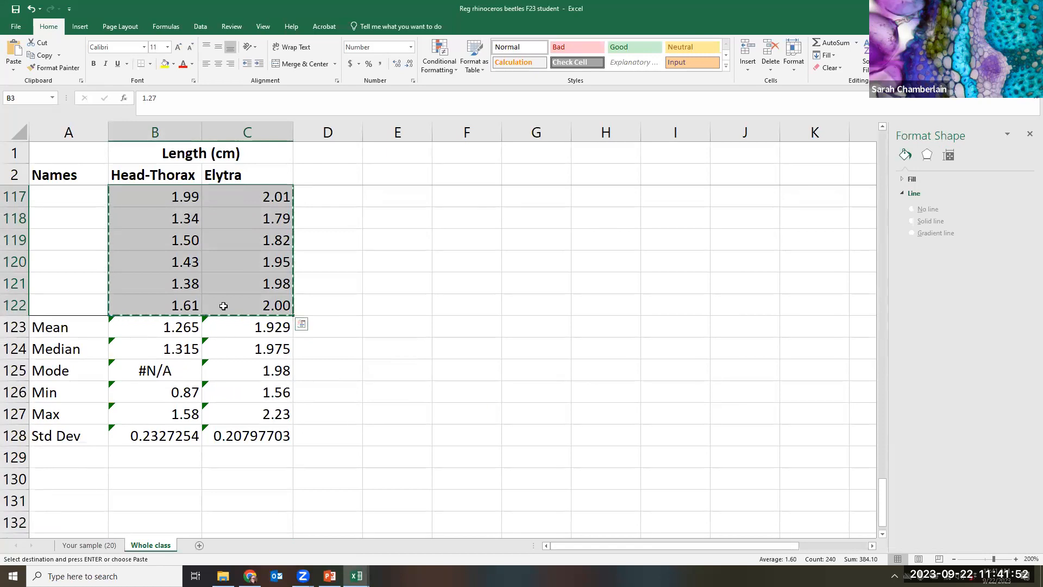
Go back to the StatCat workbook and verify that its last X and Y pair matches the end of the source data.
mouse_move(356, 576)
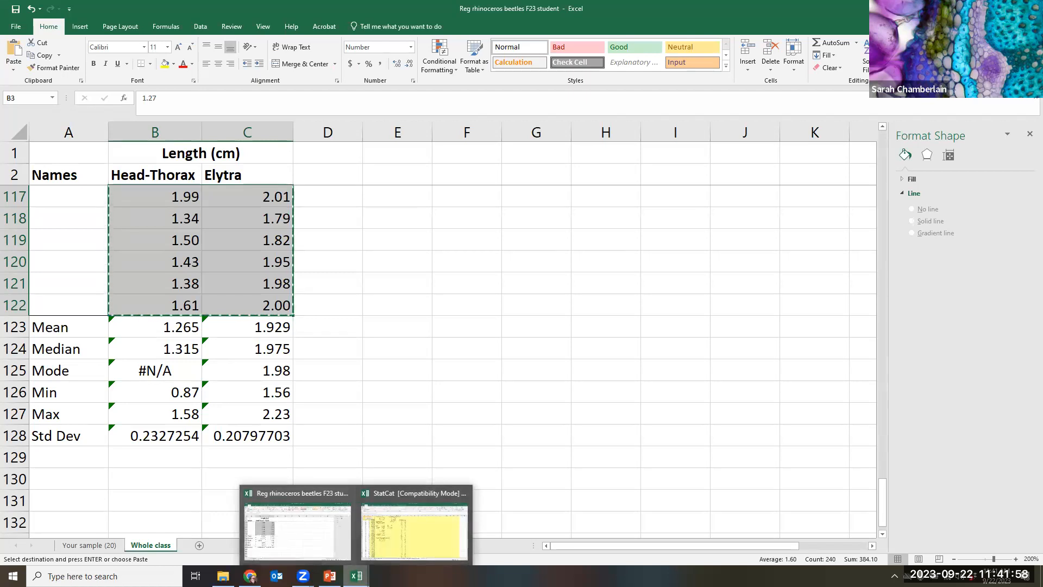
left_click(399, 529)
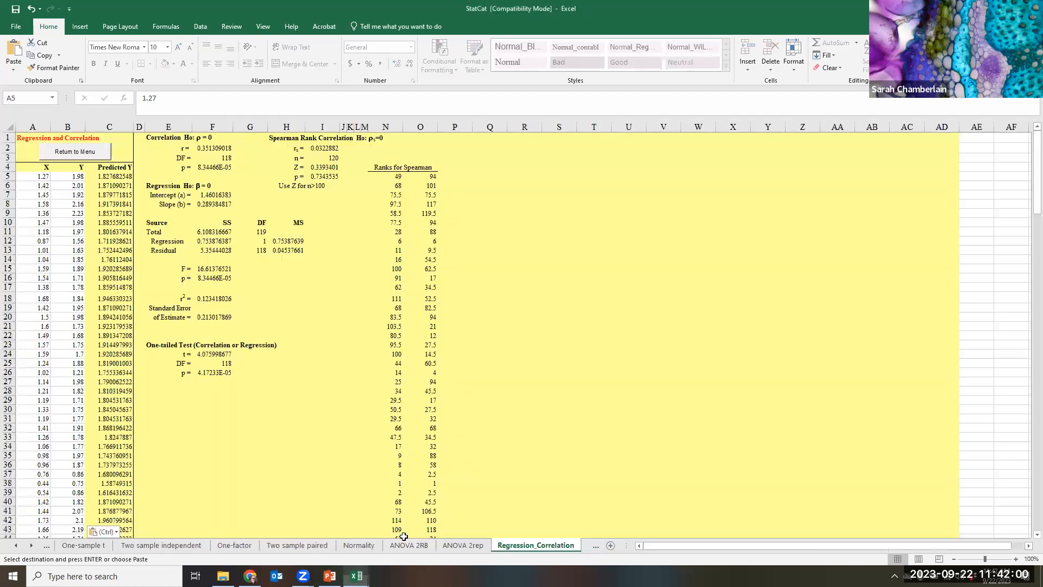
key("ctrl+v")
scroll(73, 327, "down", 20)
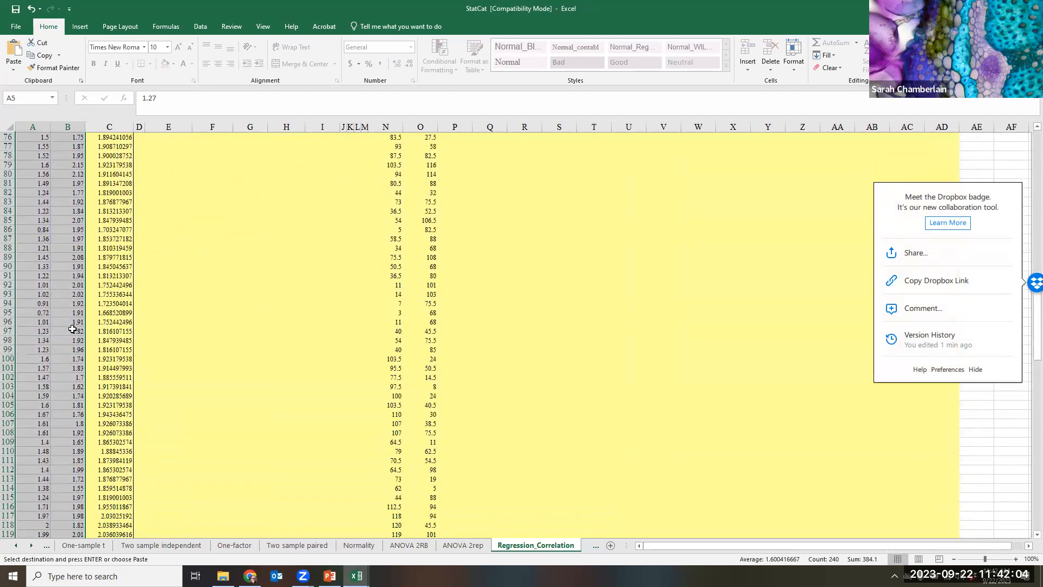
scroll(72, 329, "down", 6)
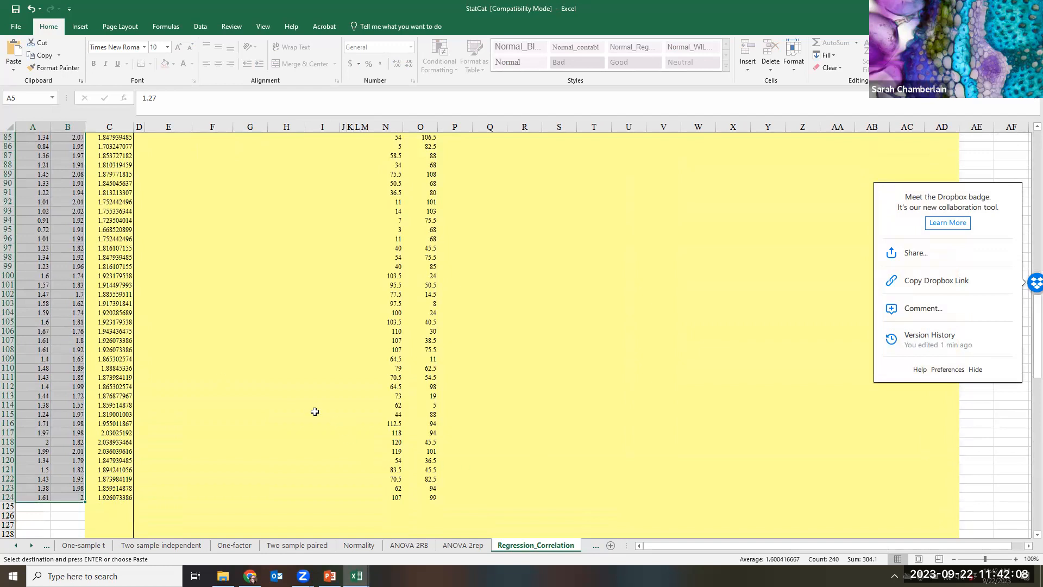
scroll(314, 411, "up", 19)
scroll(314, 411, "up", 9)
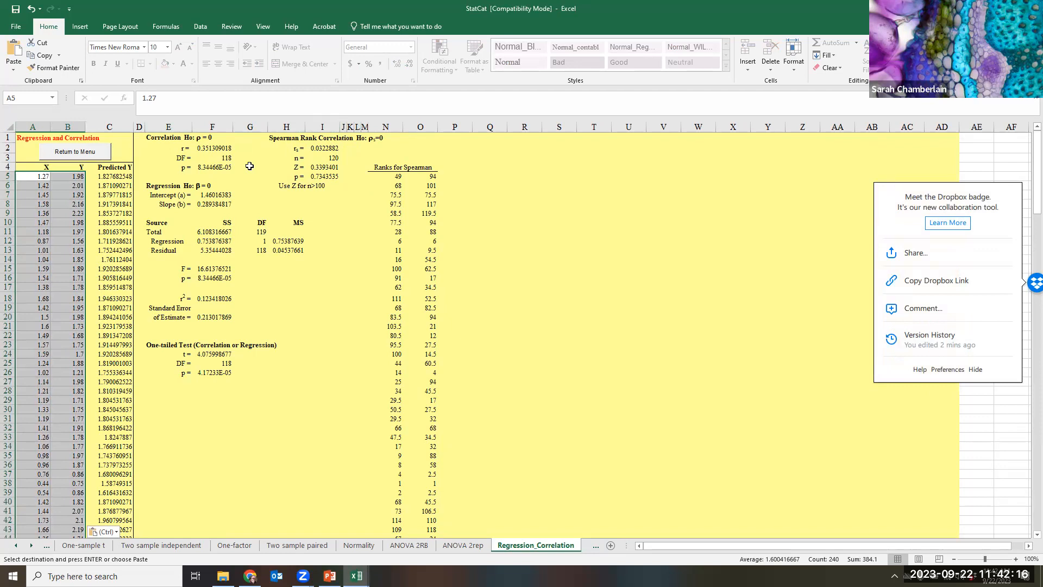
Magnify the Regression_Correlation sheet to 200% and bring the correlation and regression results at its start into view.
left_click(262, 27)
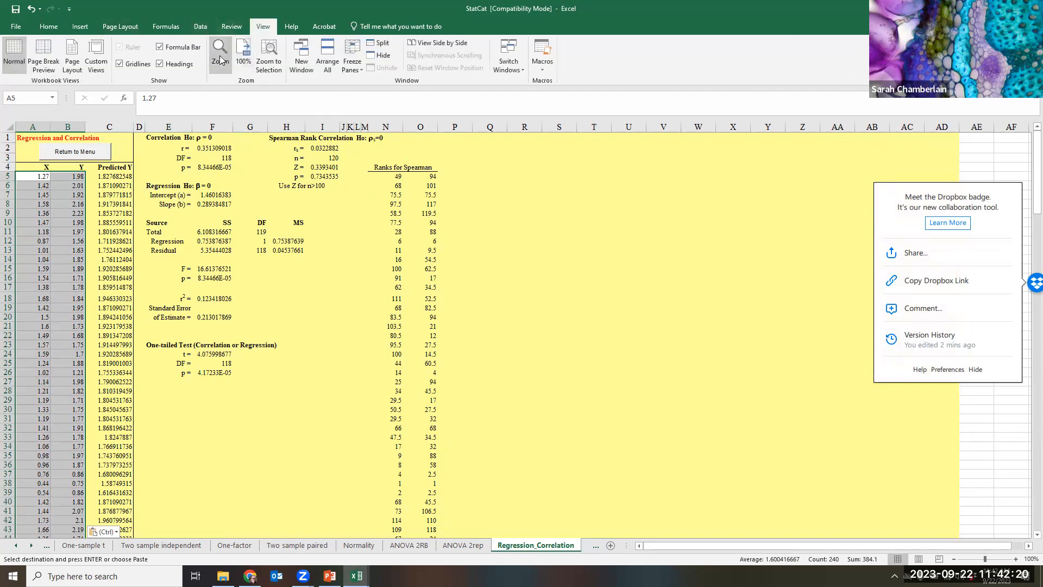
left_click(220, 52)
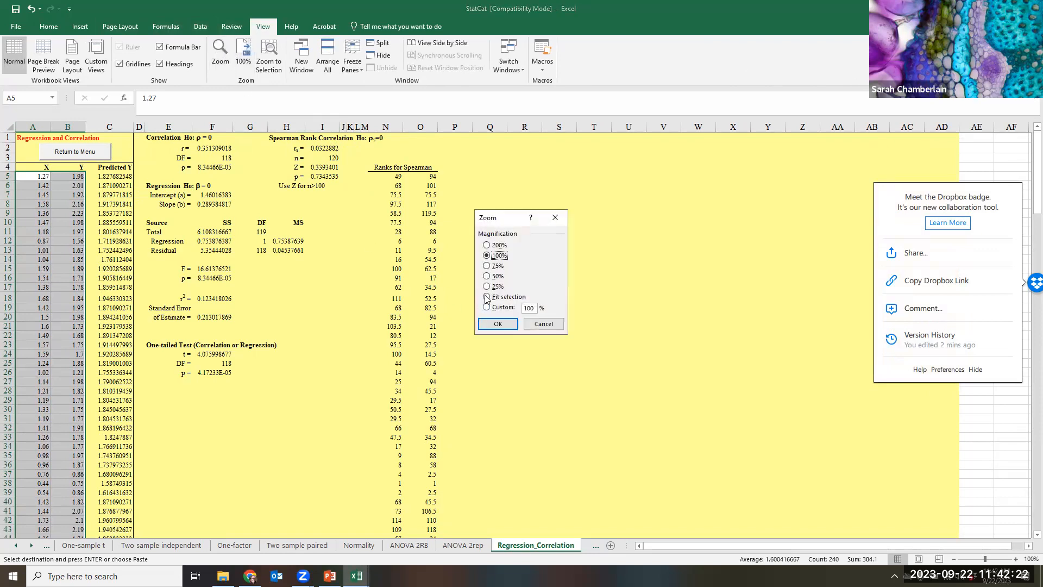
left_click(487, 245)
left_click(497, 323)
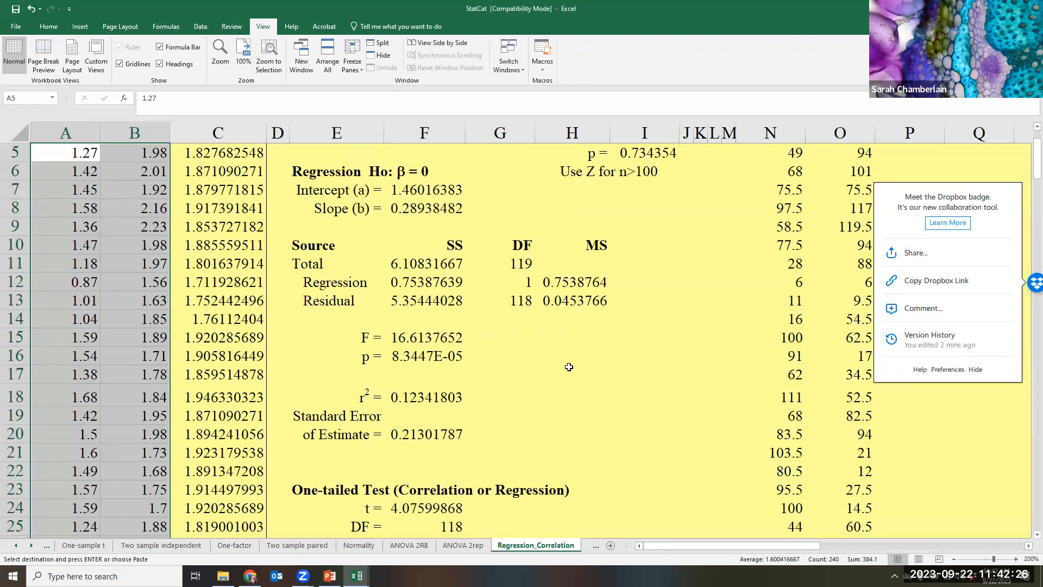
scroll(569, 366, "up", 2)
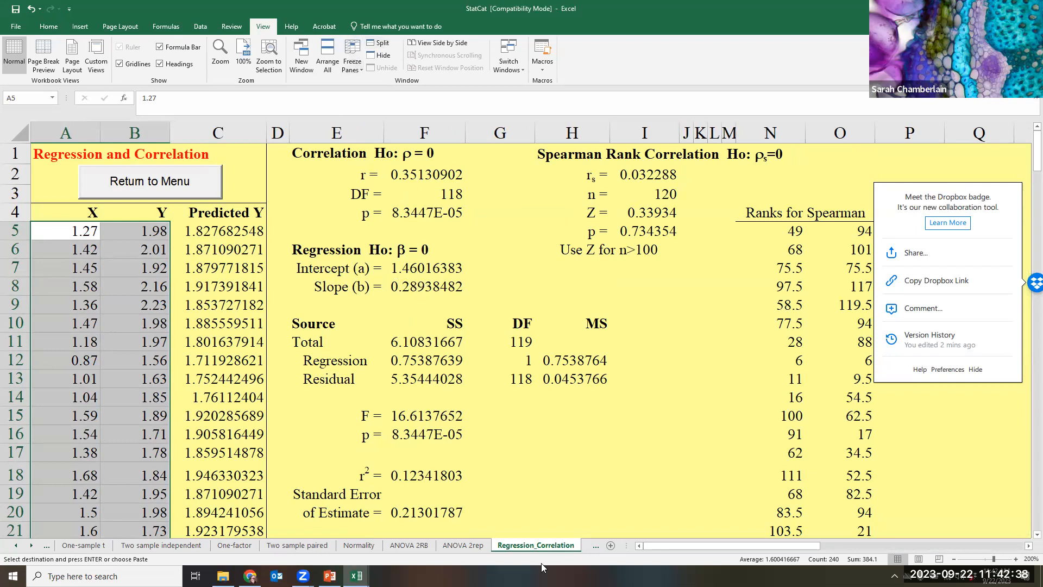
Compare the trendline equation and R-squared on the Whole class chart with the intercept, slope and r² in StatCat's regression results.
left_click(356, 575)
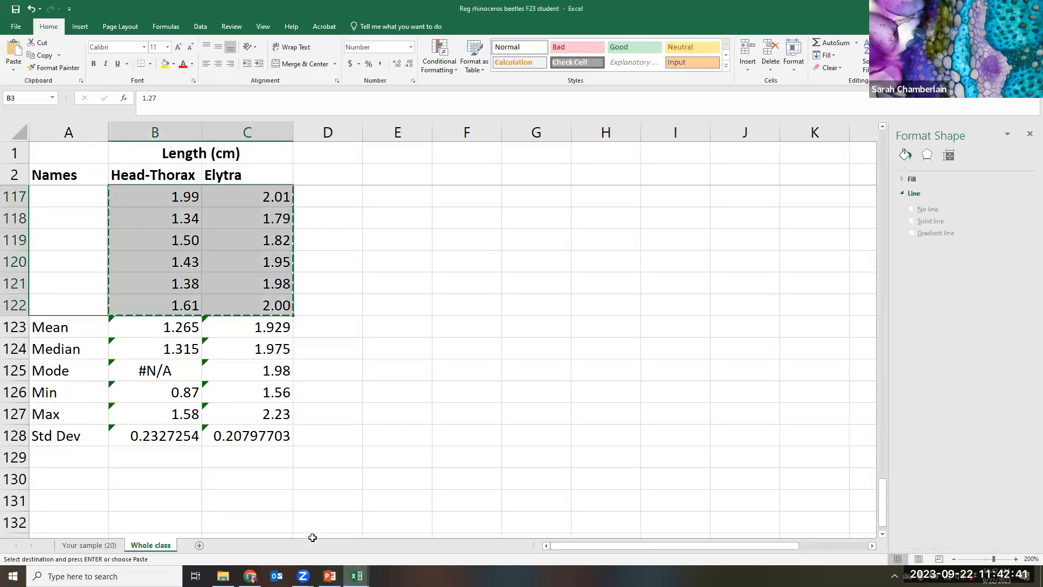
left_click(313, 537)
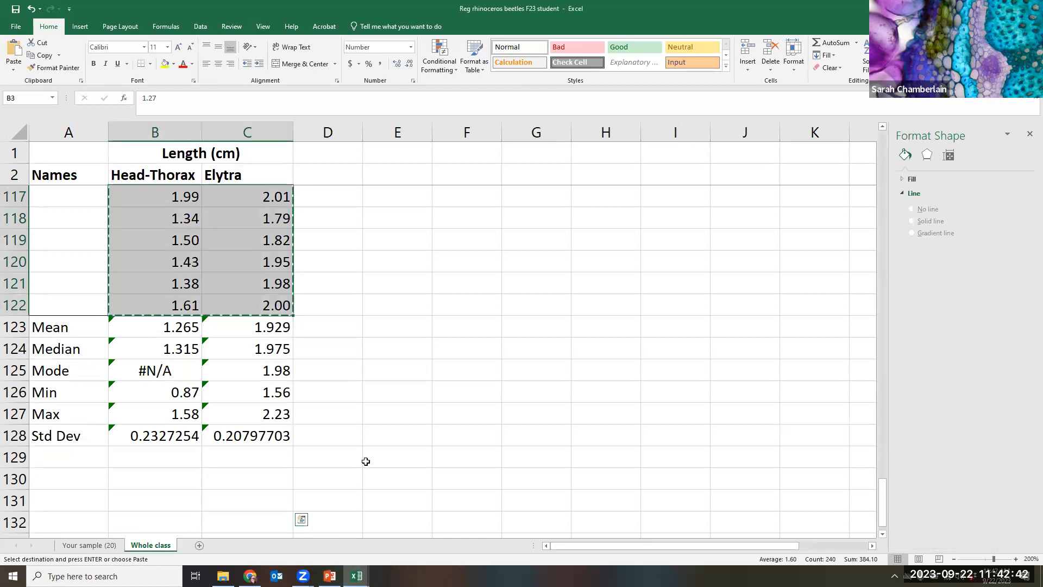
scroll(365, 461, "up", 20)
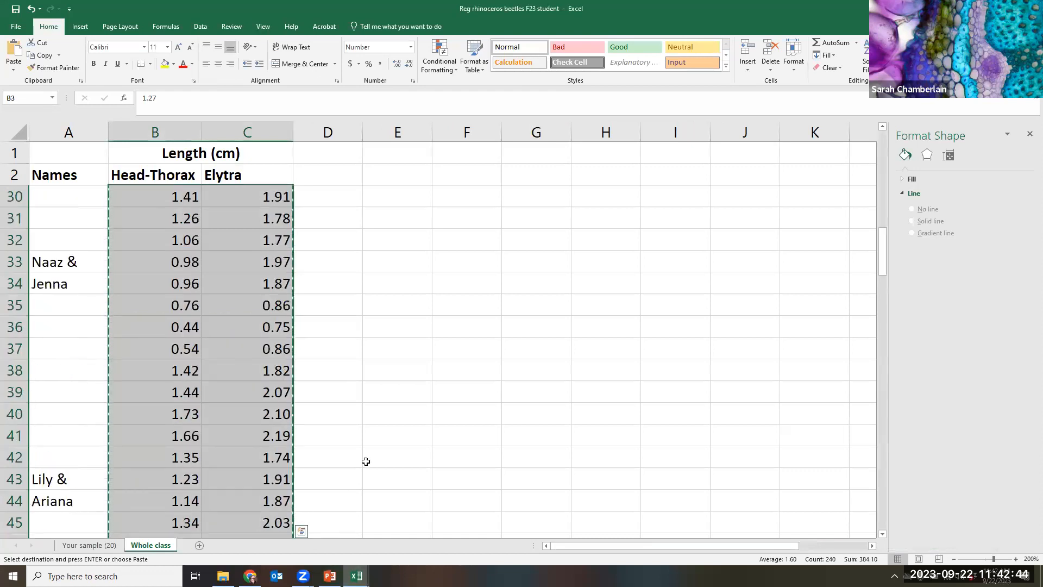
scroll(365, 461, "up", 9)
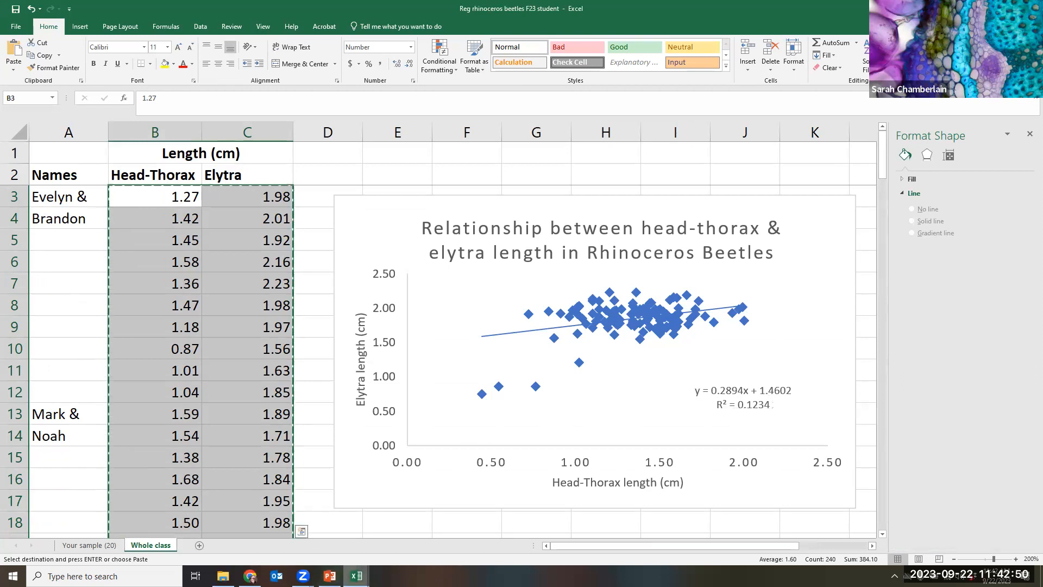
left_click(356, 576)
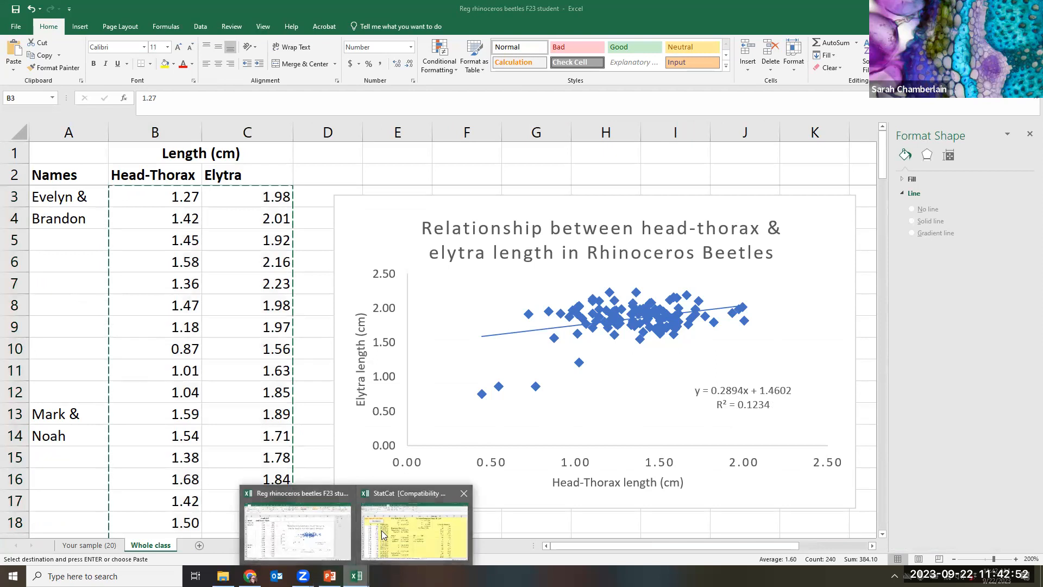
left_click(383, 532)
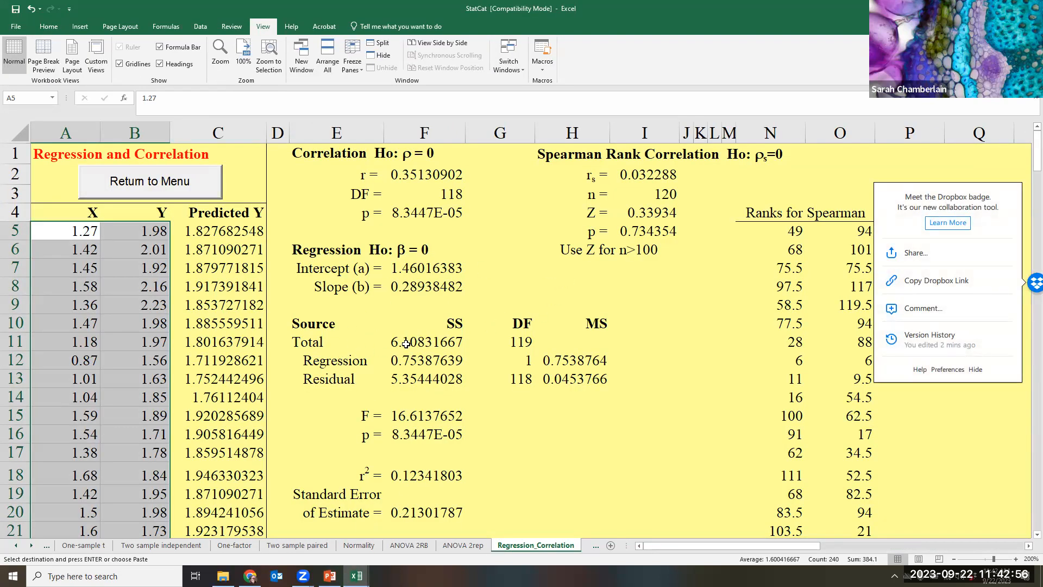
scroll(406, 344, "down", 1)
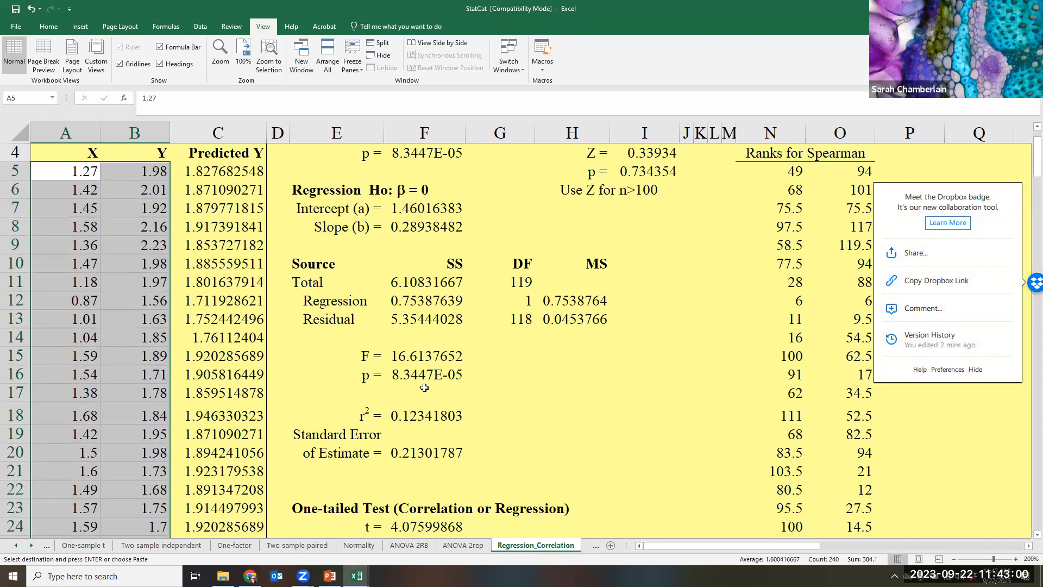
Review StatCat's regression output down to the one-tailed test results, and hide the Dropbox badge.
scroll(430, 417, "down", 3)
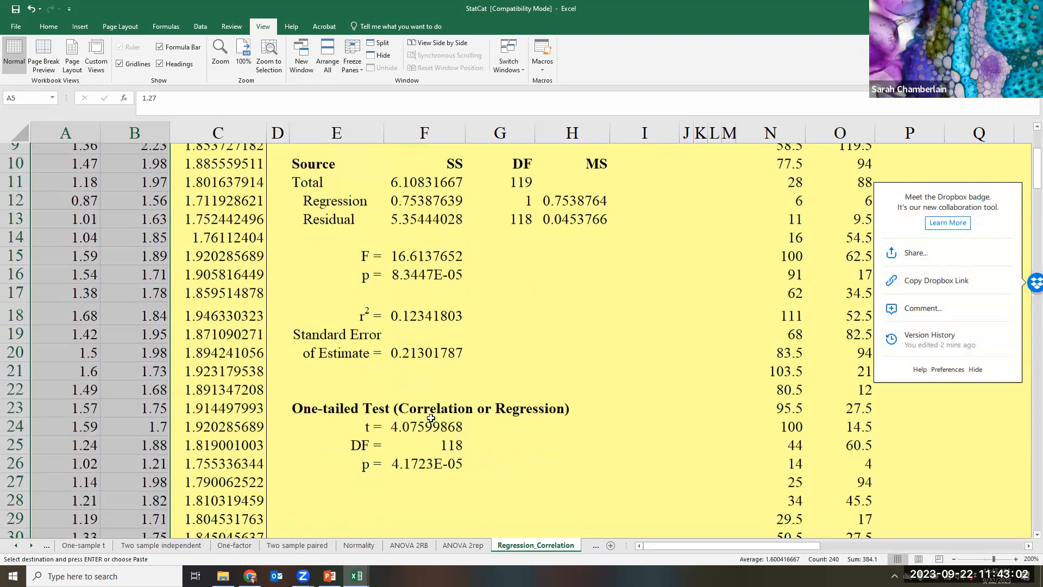
scroll(415, 384, "up", 3)
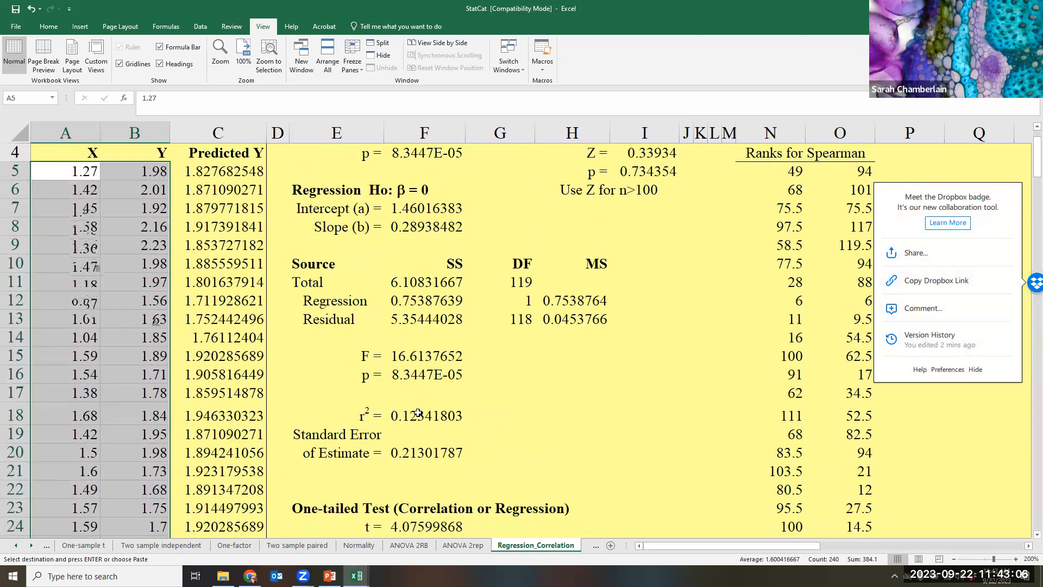
left_click(976, 370)
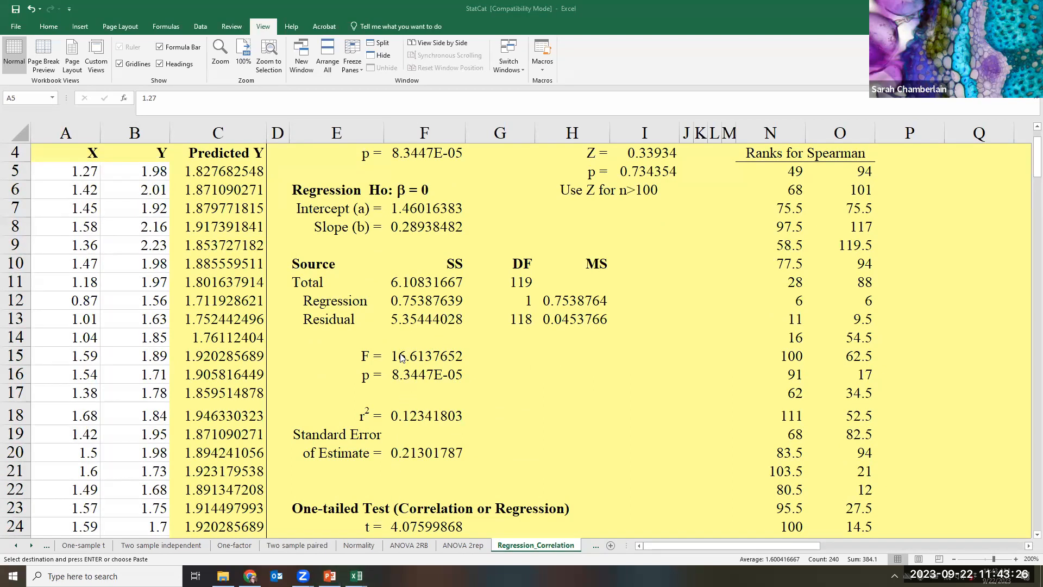
Switch to the beetle workbook and enter the labels F, p and r in cells E20 to E22 below the chart.
mouse_move(356, 575)
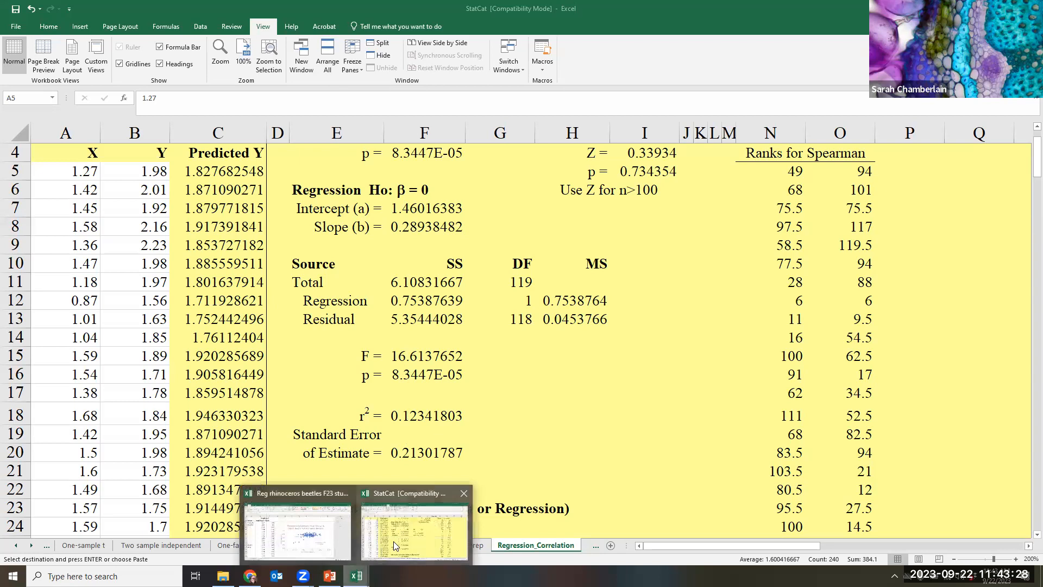
left_click(333, 536)
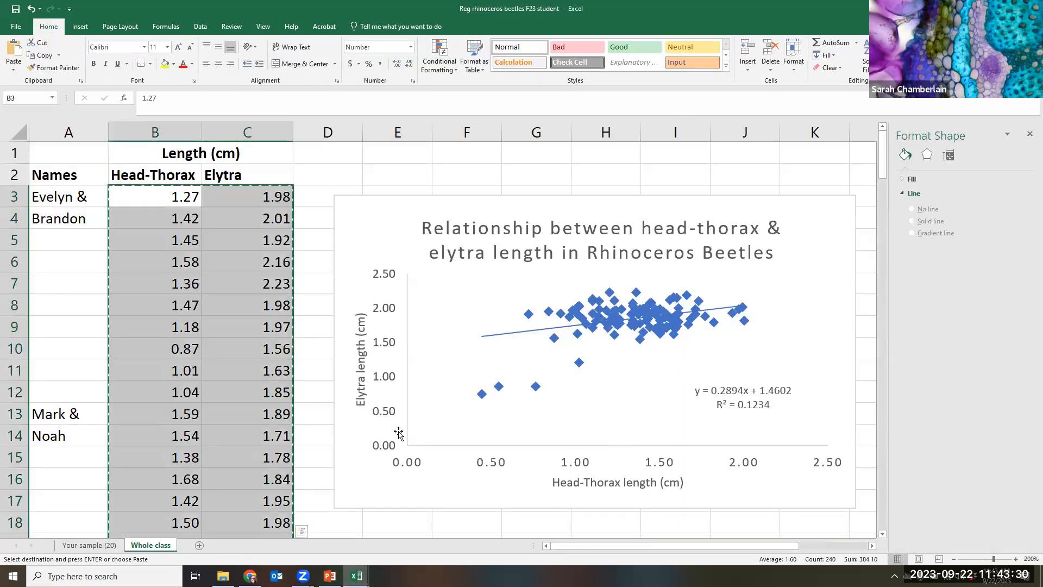
scroll(406, 436, "down", 2)
scroll(406, 436, "down", 1)
left_click(384, 377)
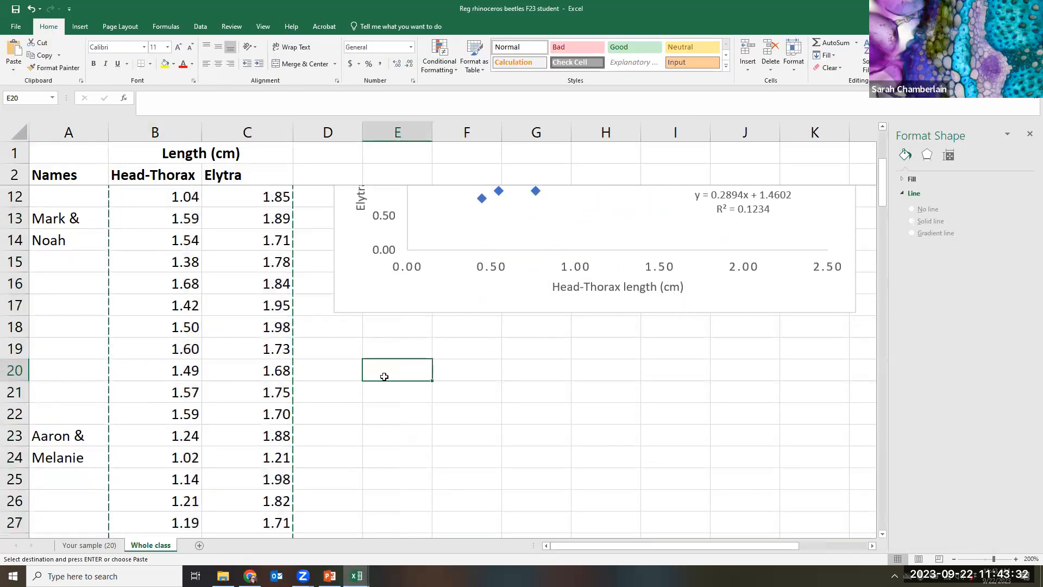
type("F")
key("Return")
type("p")
key("Return")
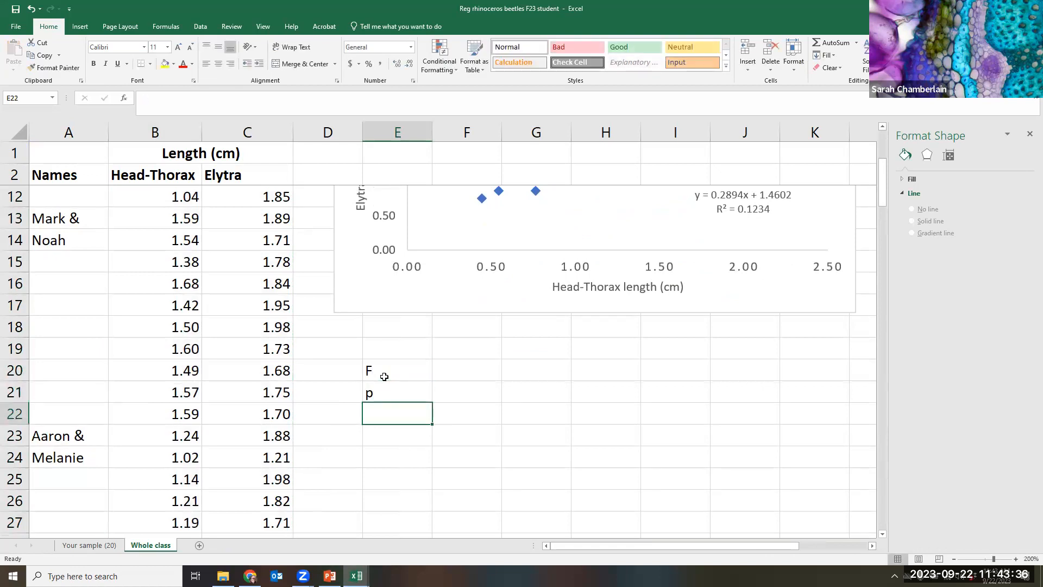
type("r")
key("Return")
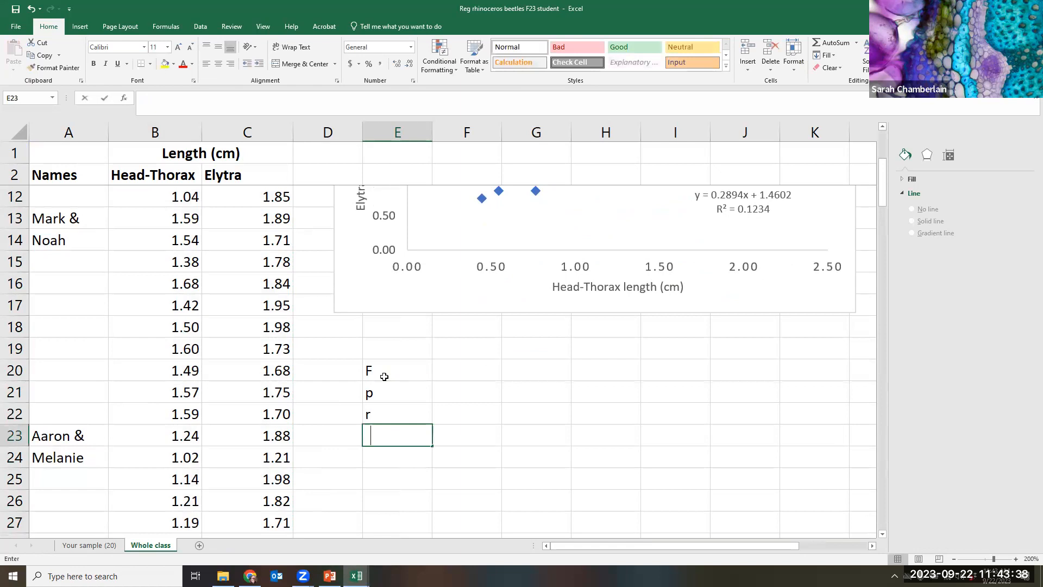
Enter the label r²= in cell E23, formatting only the 2 as superscript.
type("r")
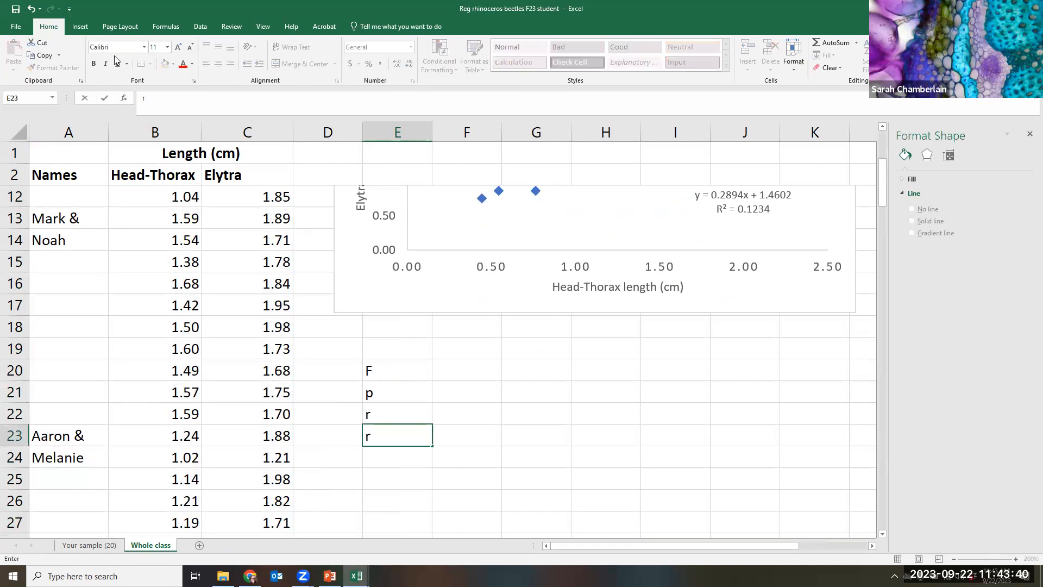
left_click(194, 81)
left_click(394, 297)
left_click(591, 387)
type("2")
left_click(193, 81)
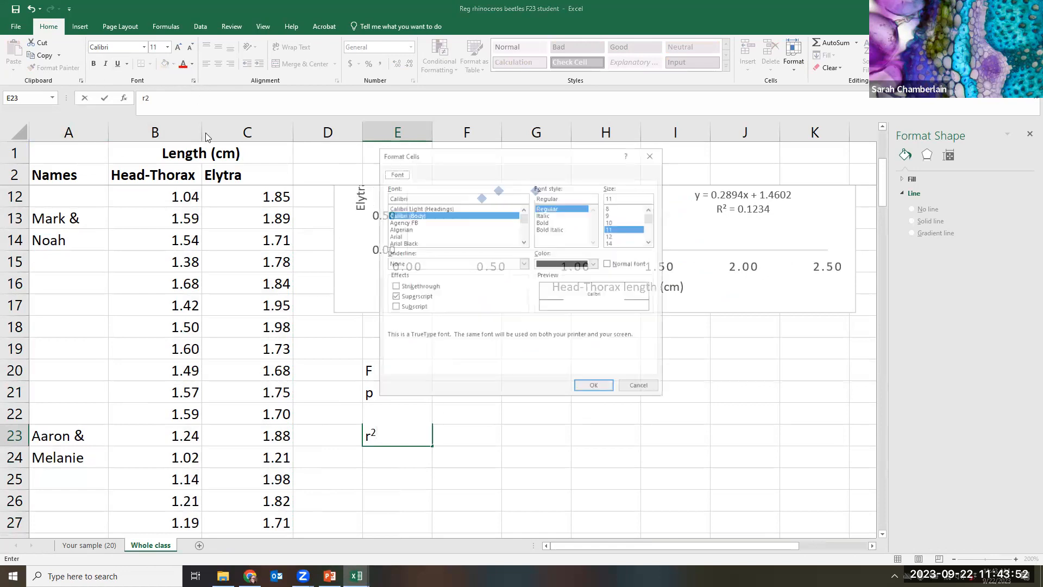
left_click(394, 297)
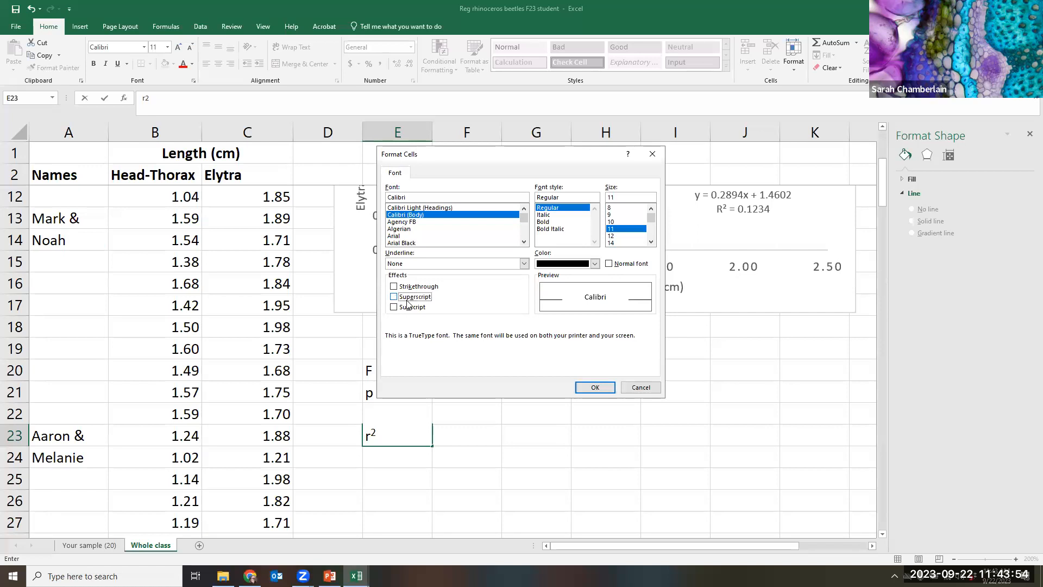
left_click(612, 389)
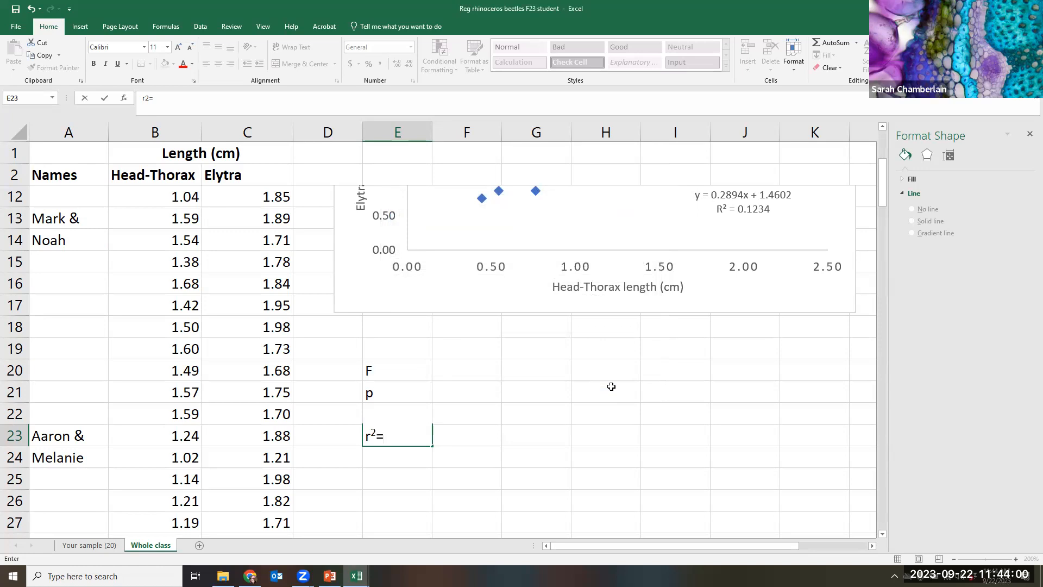
key("Return")
Add an equals sign after the r label in E22 and the p label in E21.
left_click(405, 407)
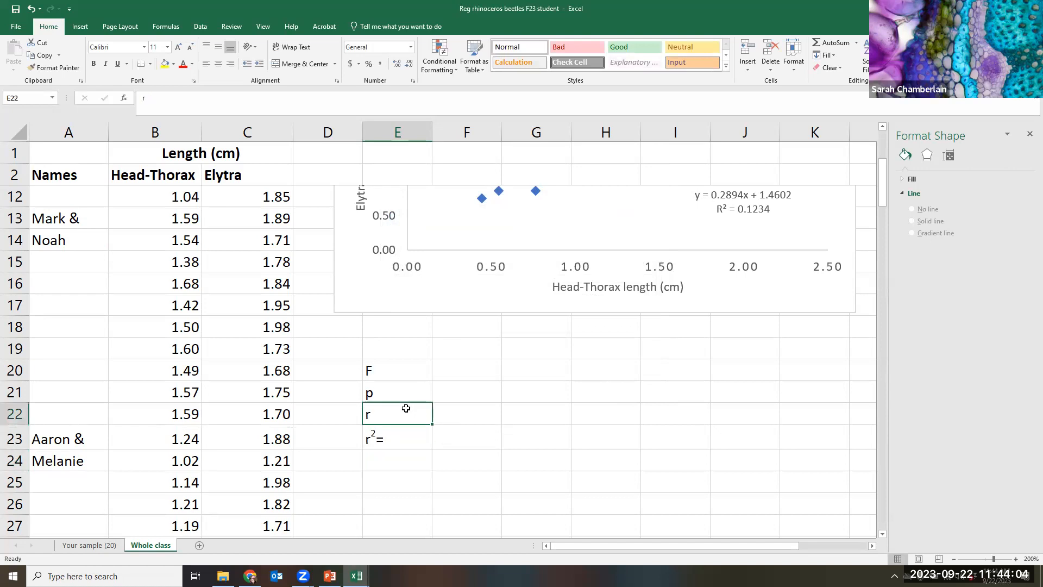
left_click(171, 98)
type("=")
left_click(387, 392)
left_click(172, 100)
type("=")
Change the label in E20 to F= and right-align the four labels in E20:E23.
left_click(386, 364)
type("=F=")
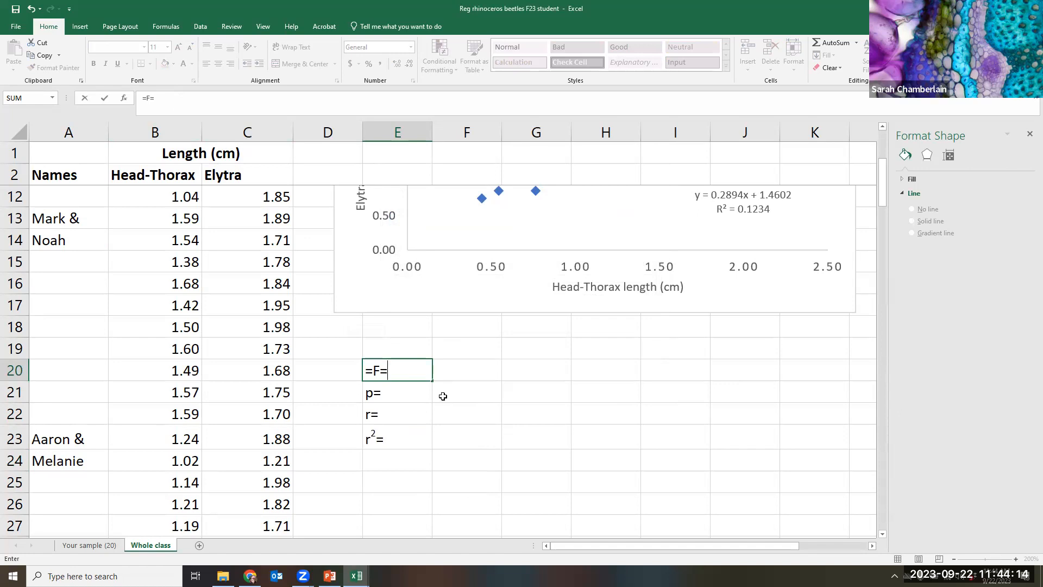
key("Left")
left_click(422, 376)
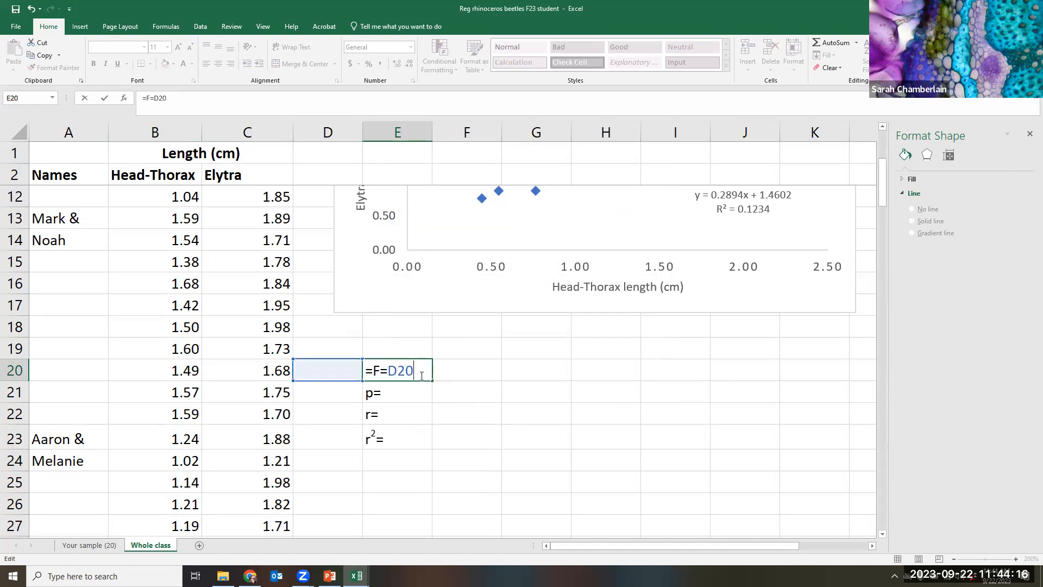
key("BackSpace")
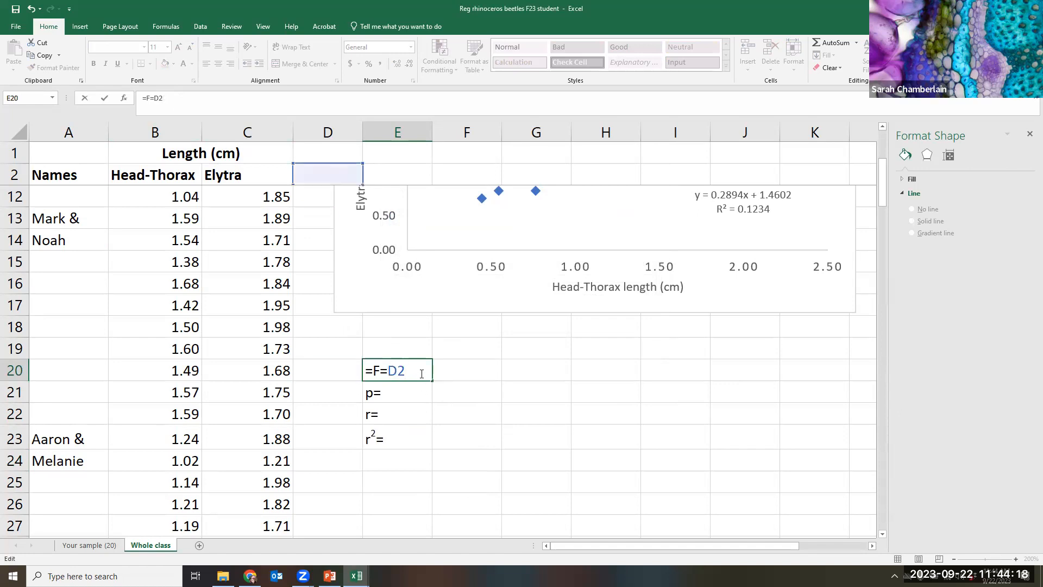
key("BackSpace")
key("BackSpace")
key("BackSpace")
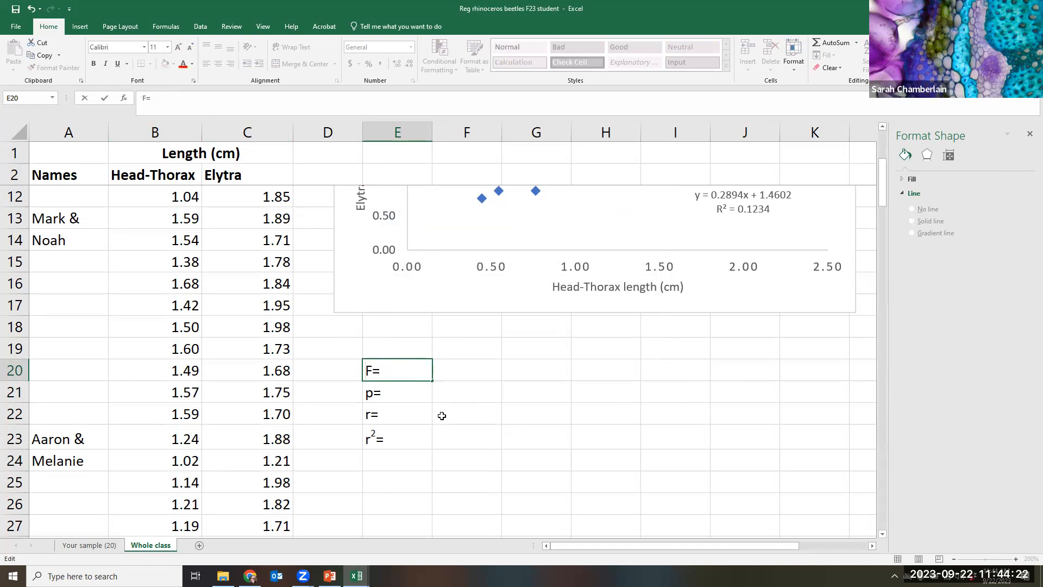
left_click(505, 419)
left_click_drag(419, 377, 415, 436)
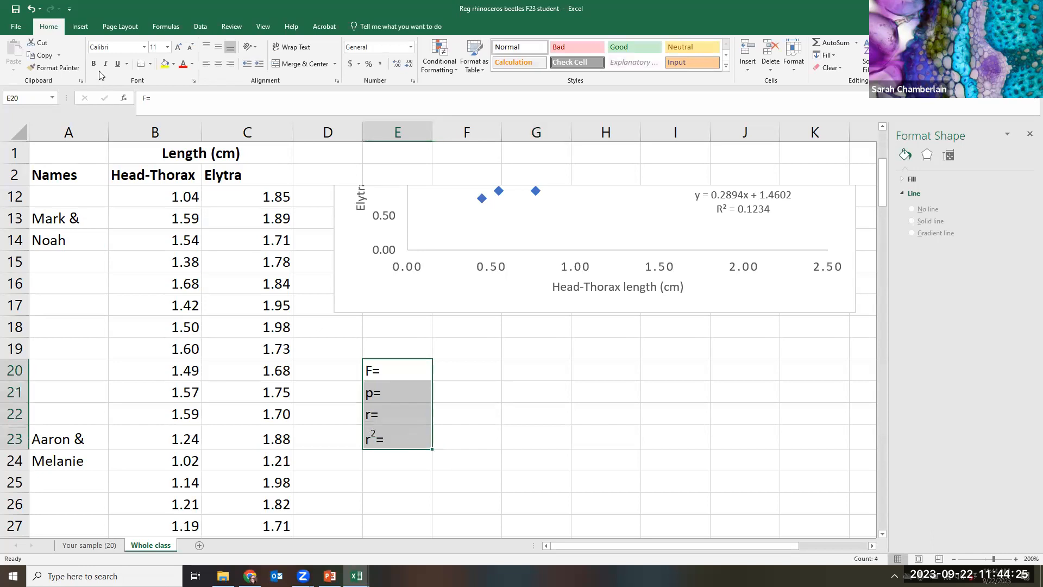
left_click(230, 64)
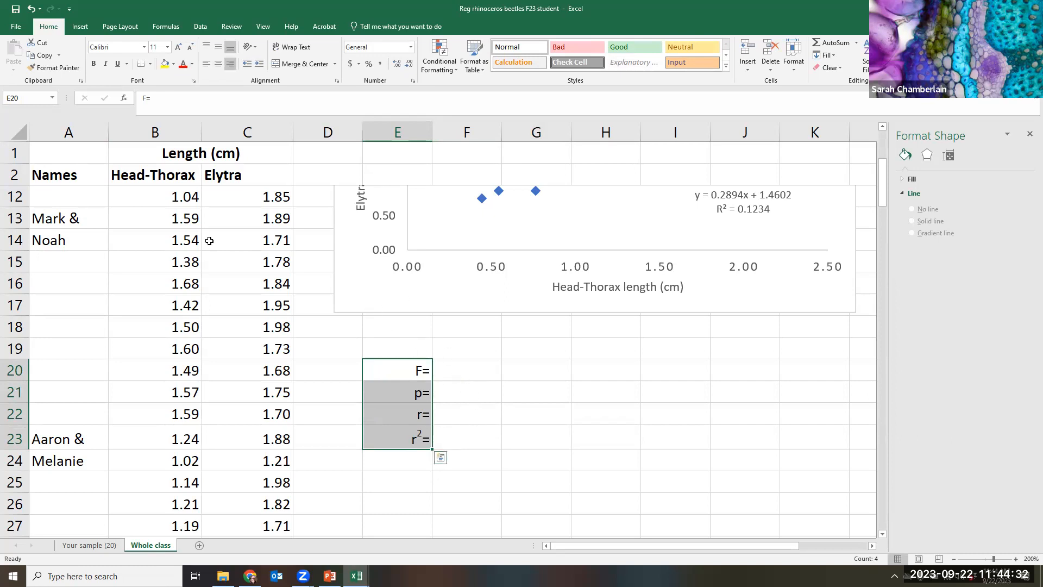
Look up the F value in StatCat's regression results and enter it as 16.614 in F20 of the beetle workbook.
left_click(356, 576)
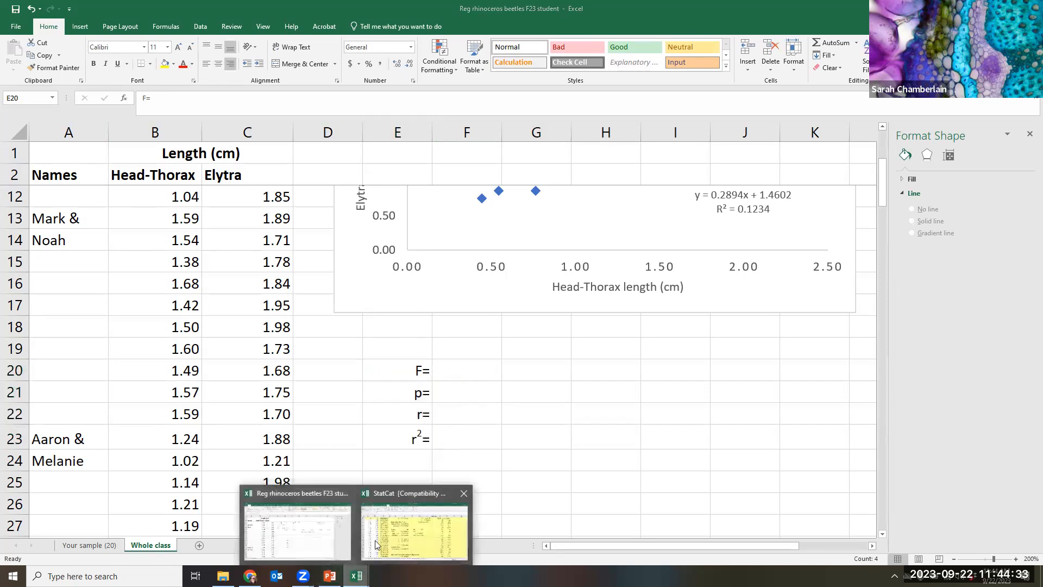
left_click(405, 523)
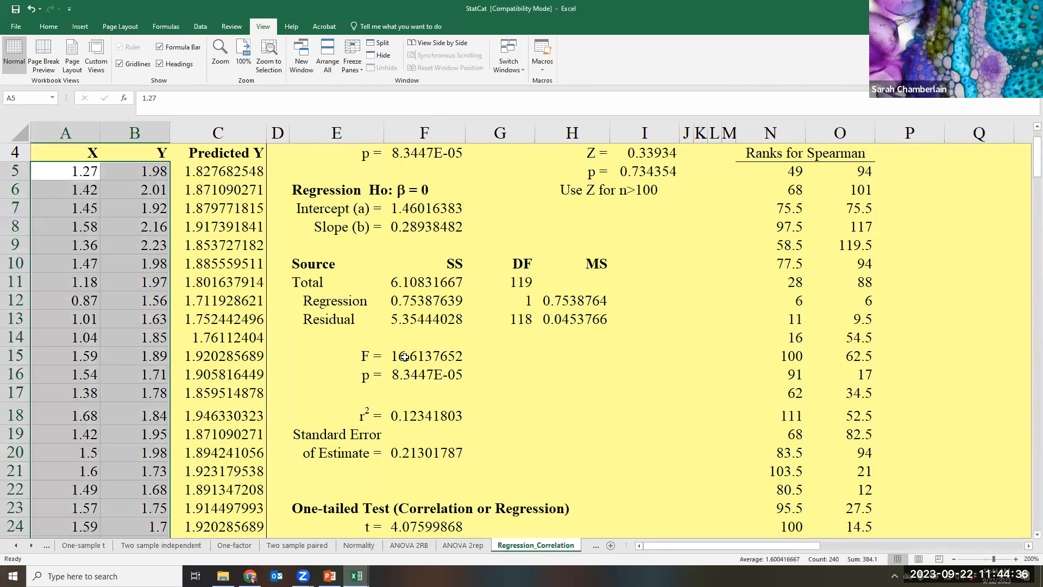
key("F2")
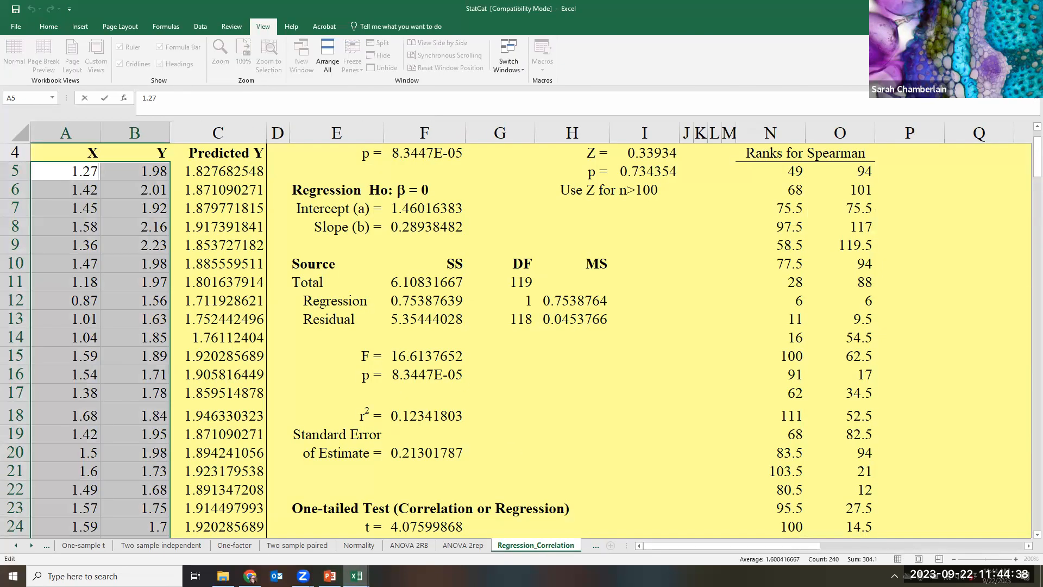
mouse_move(329, 576)
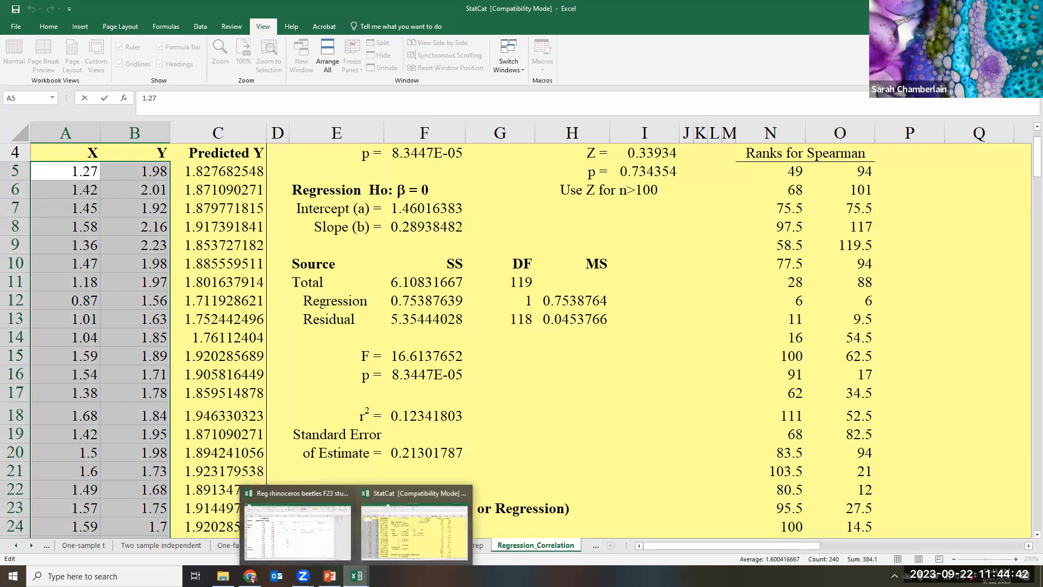
left_click(298, 524)
left_click(449, 369)
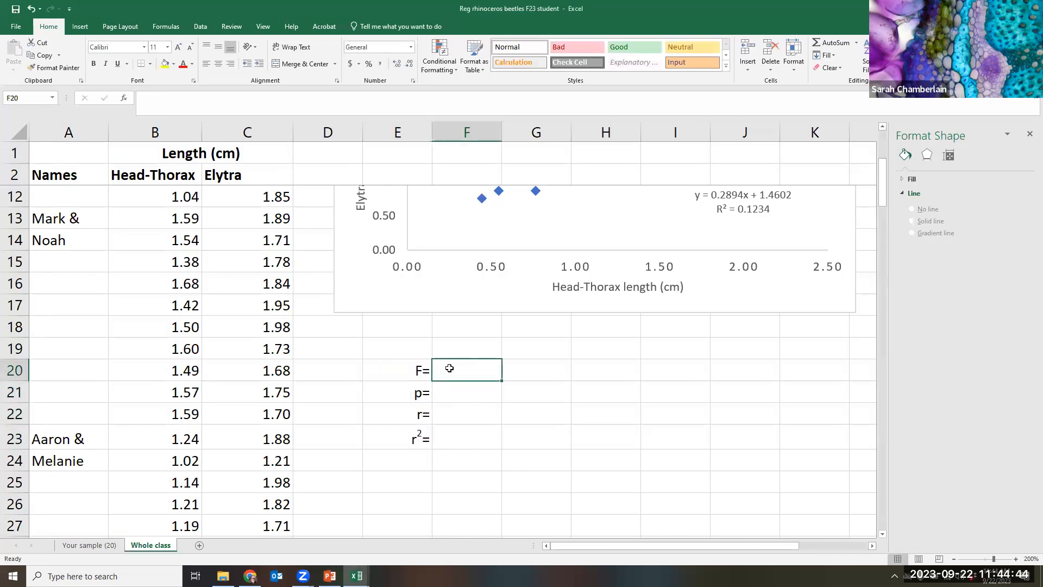
type("16.614")
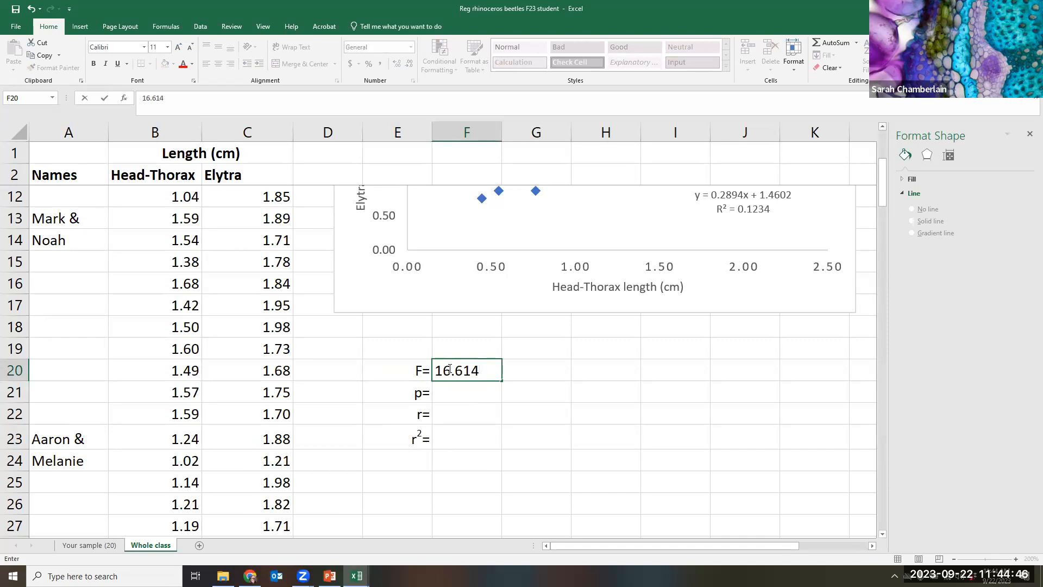
Check the regression p value in StatCat and enter it as 0.00008 in F21 of the beetle workbook.
left_click(356, 575)
left_click(397, 538)
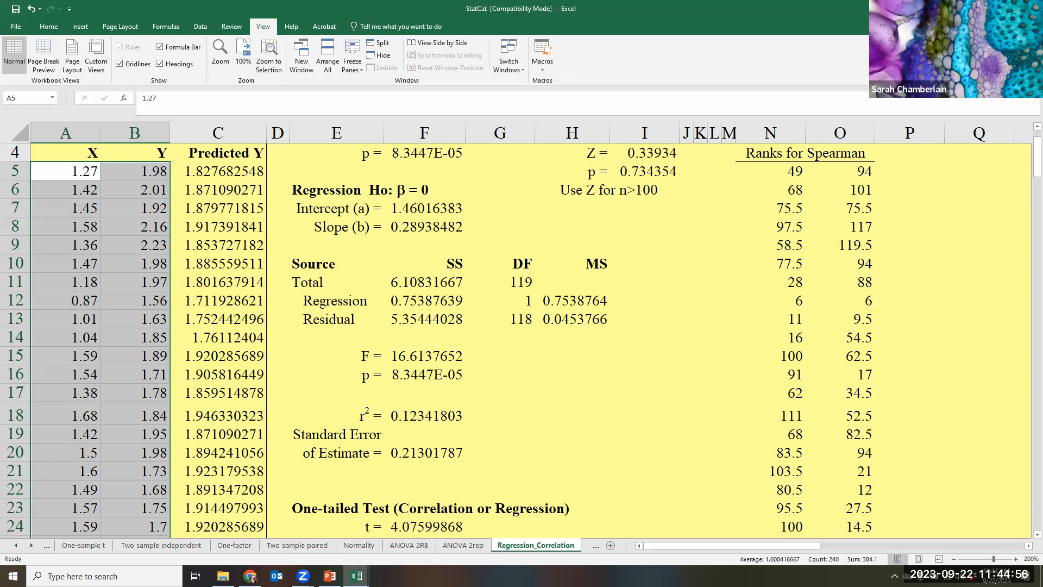
left_click(356, 575)
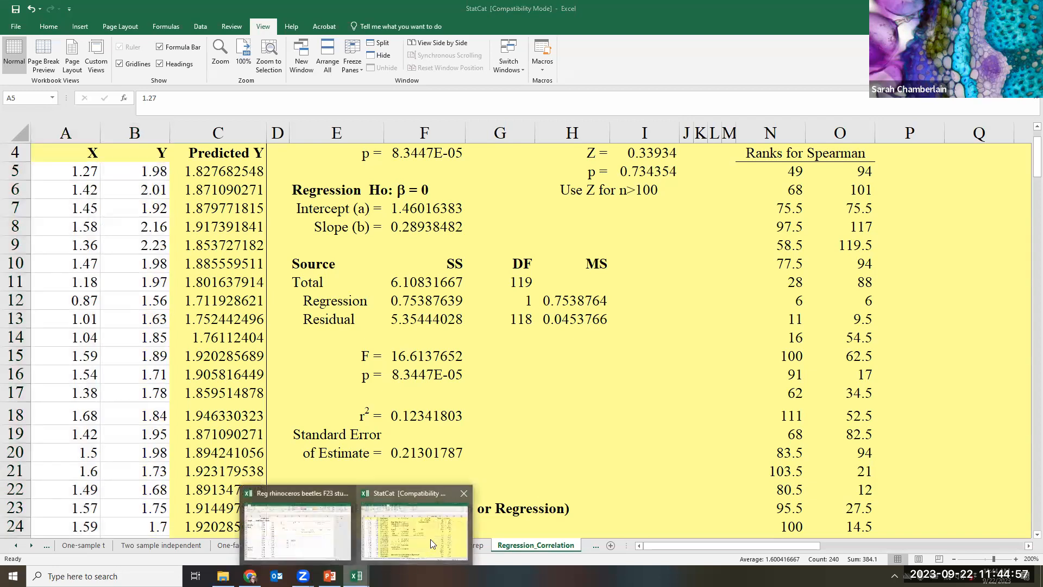
left_click(306, 528)
left_click(466, 393)
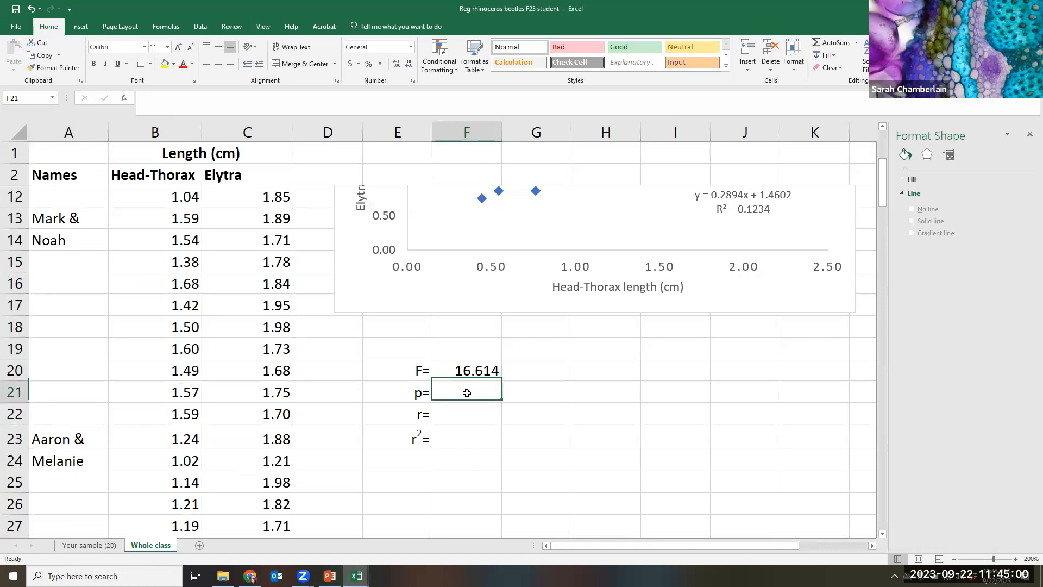
type("0.000")
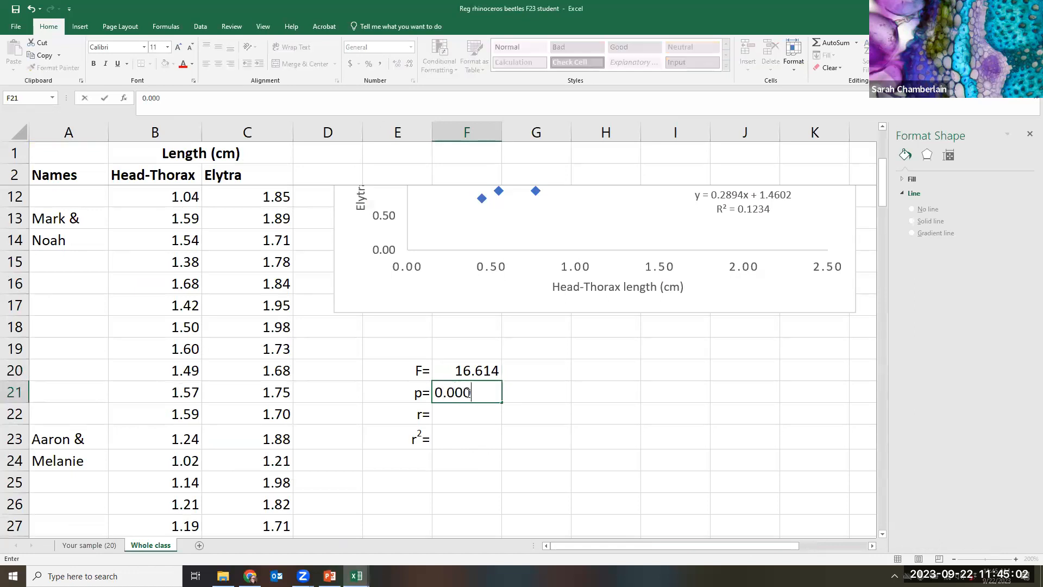
type("08")
Enter 0.123 in F23 beside the r² label.
left_click(463, 413)
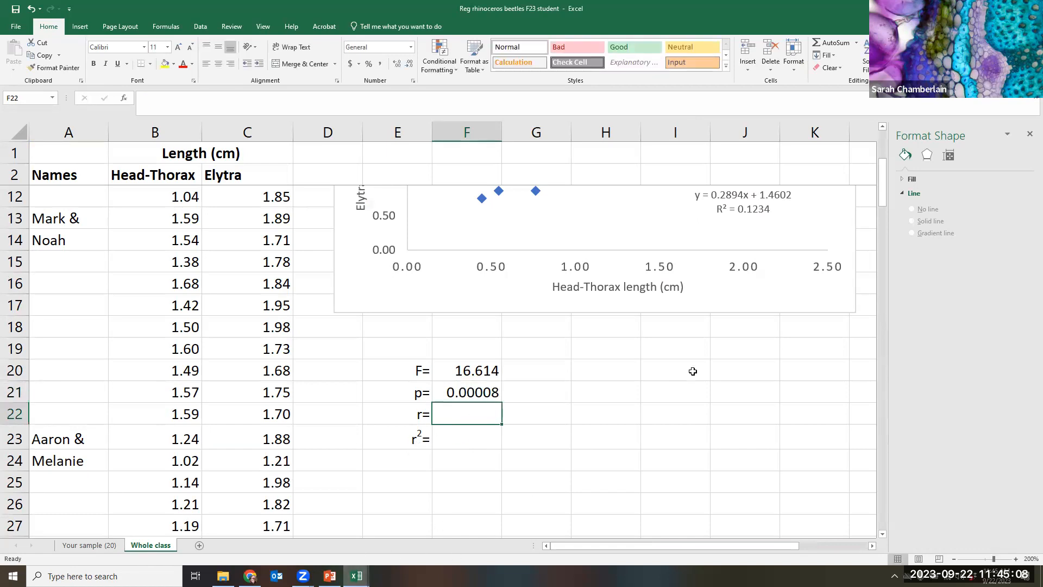
left_click(460, 440)
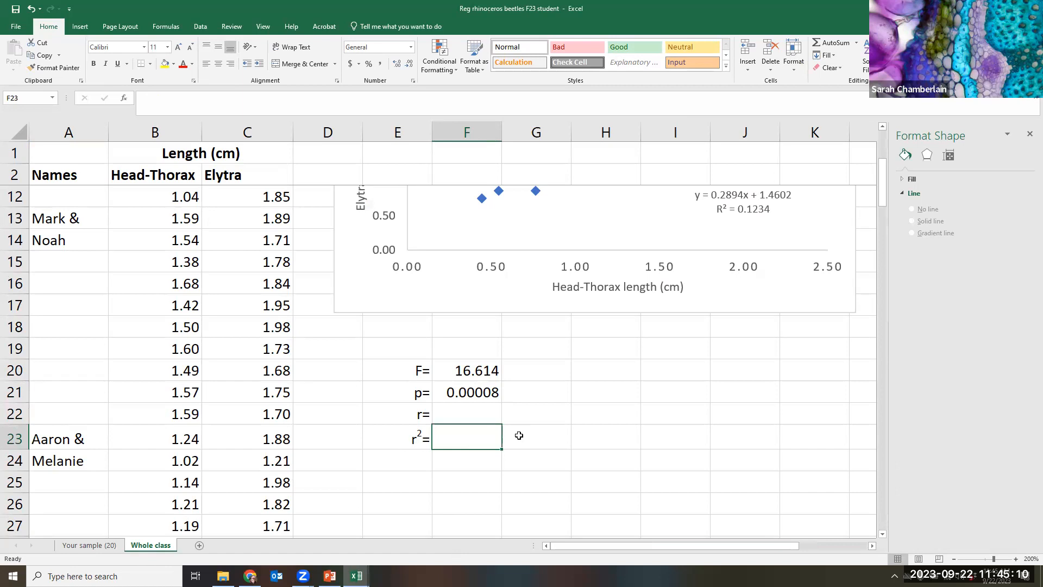
type("0.123")
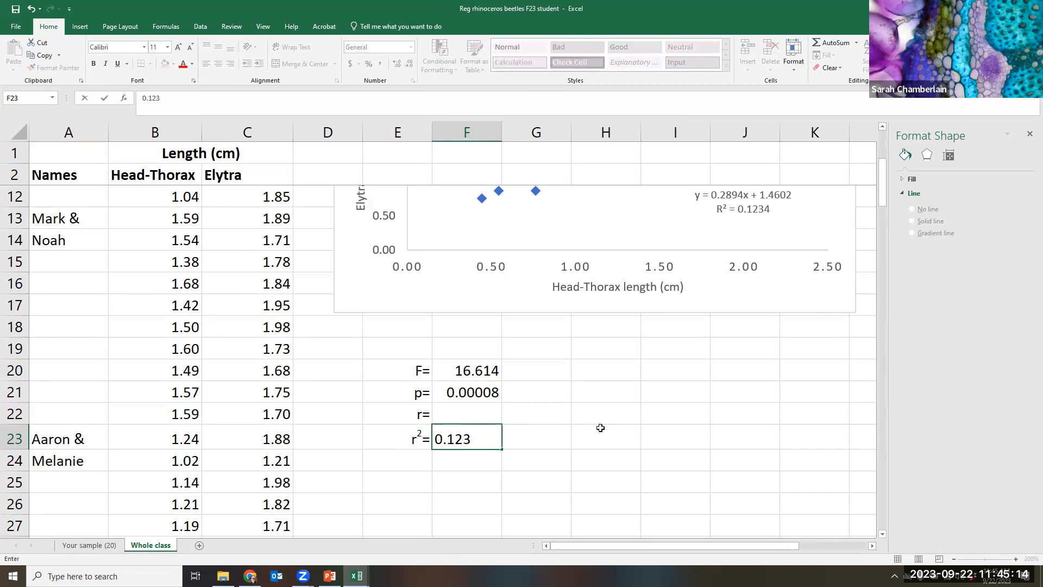
Check r² in StatCat's regression results against the entry in F23, finishing back in the beetle workbook.
left_click(357, 575)
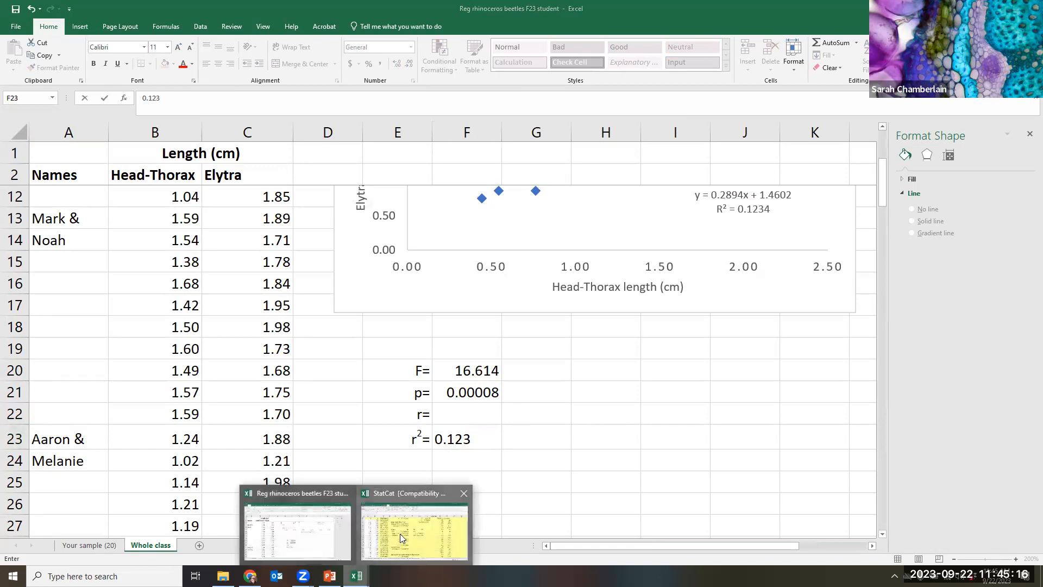
left_click(400, 533)
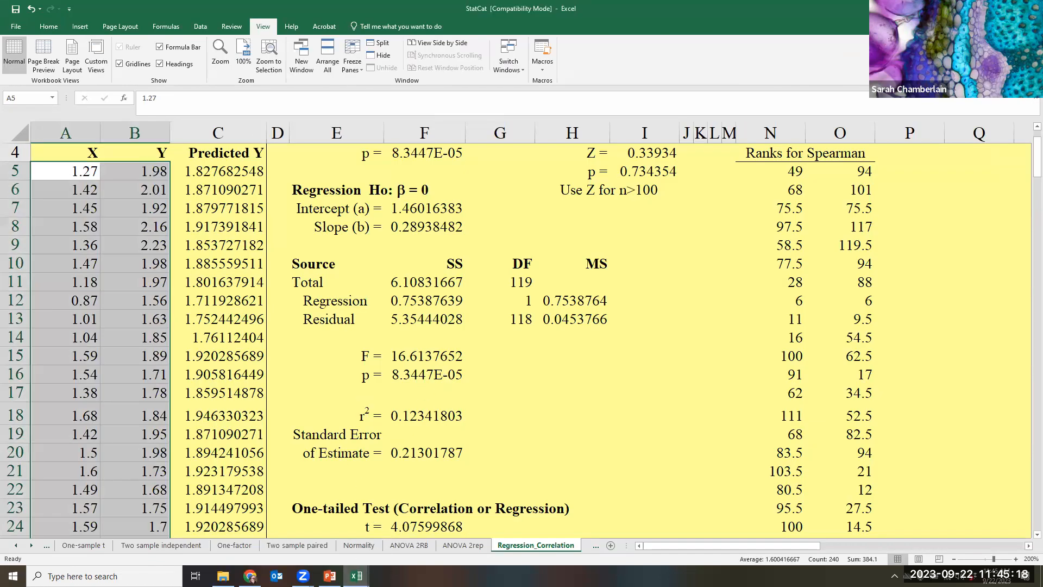
left_click(356, 575)
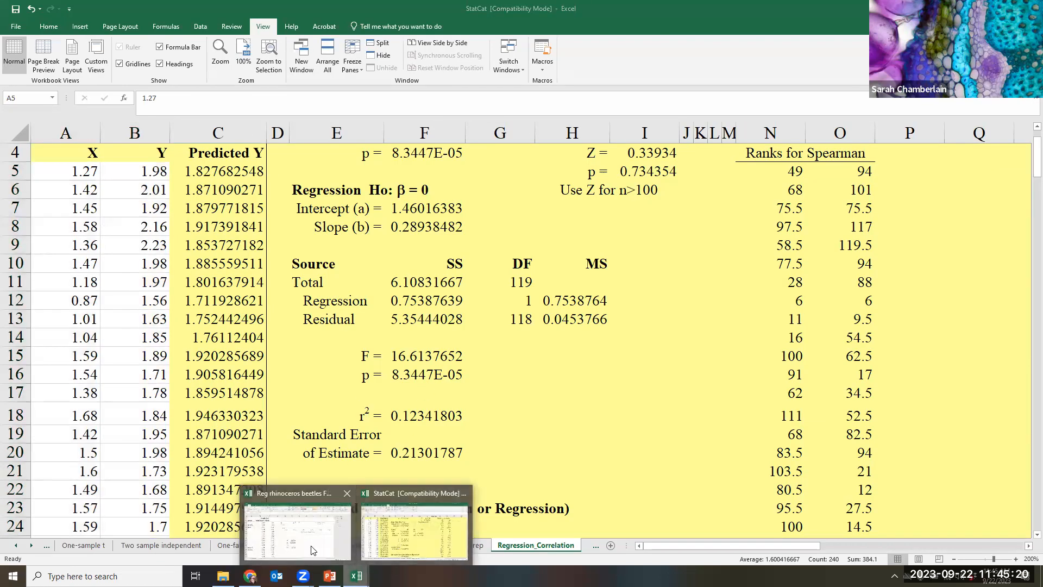
left_click(313, 549)
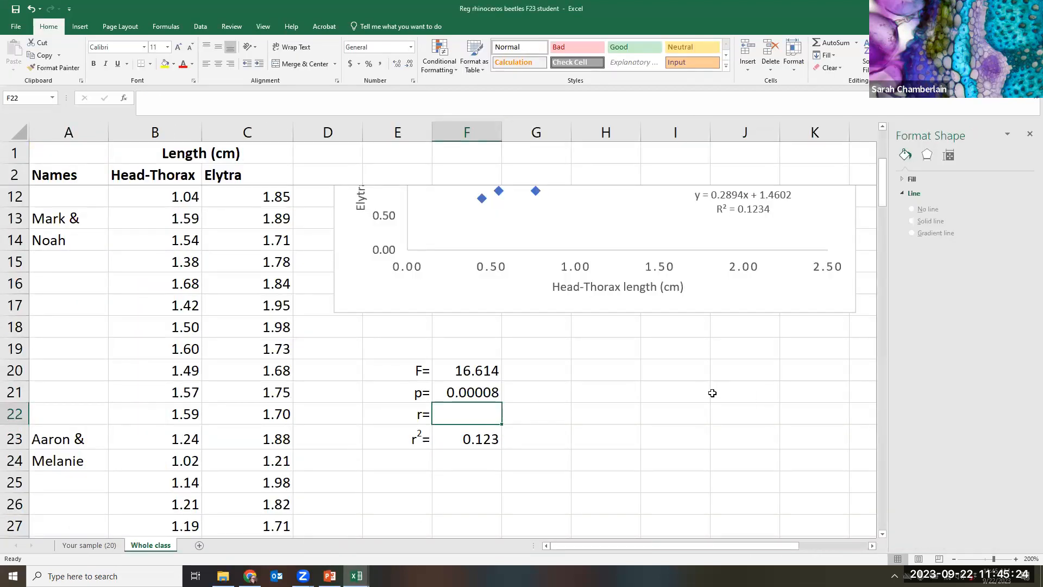
Calculate r in F22 as the square root of r² with the formula =SQRT(F23).
scroll(782, 337, "up", 3)
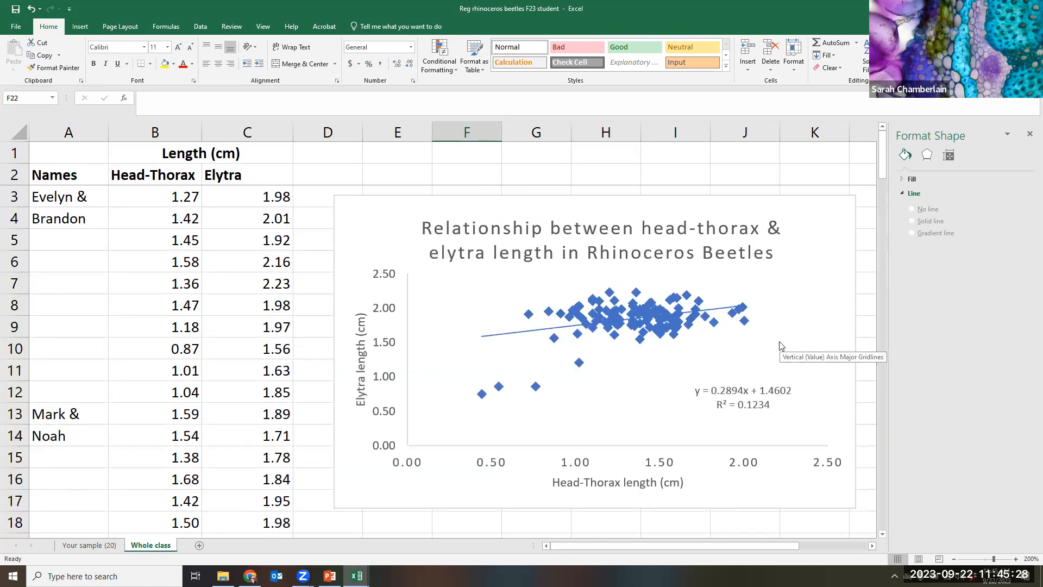
scroll(767, 348, "down", 4)
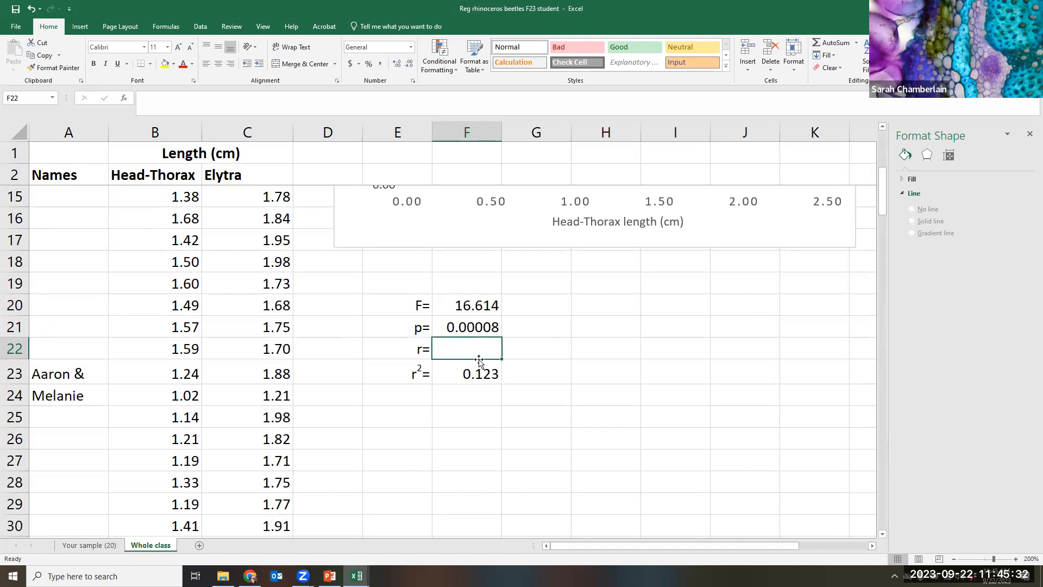
type("=sq")
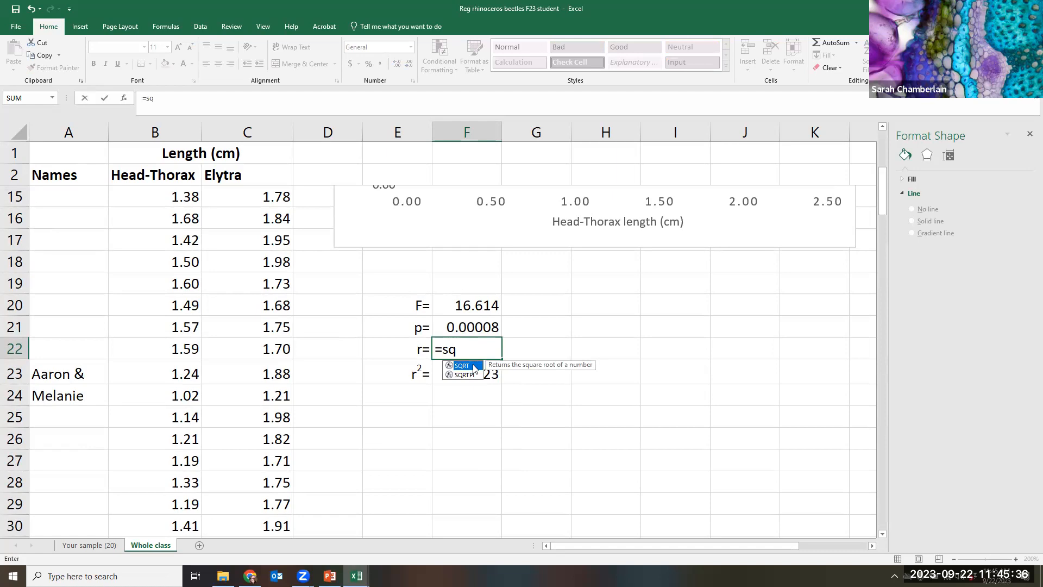
left_click(466, 351)
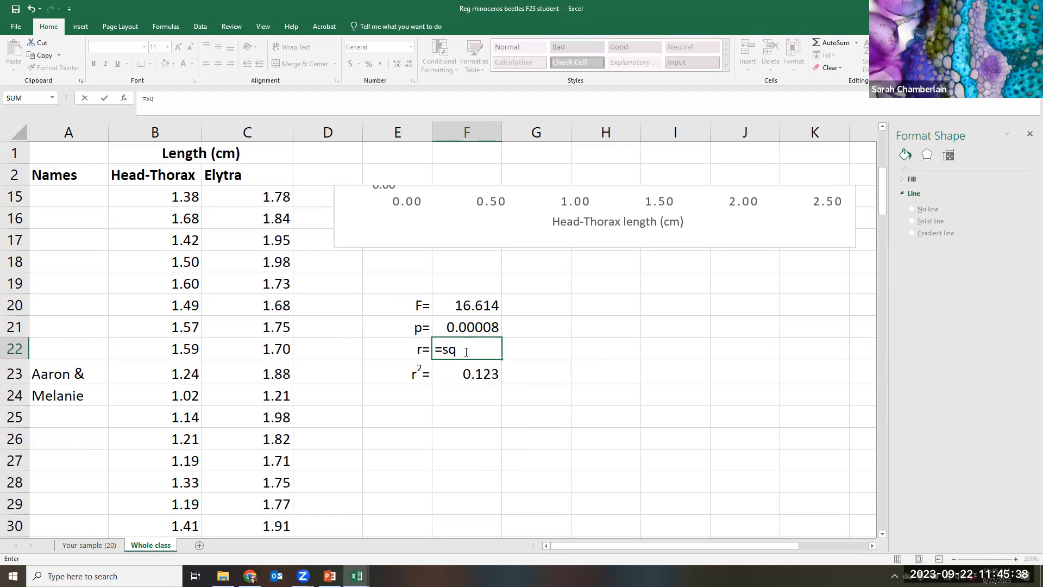
type("rt(")
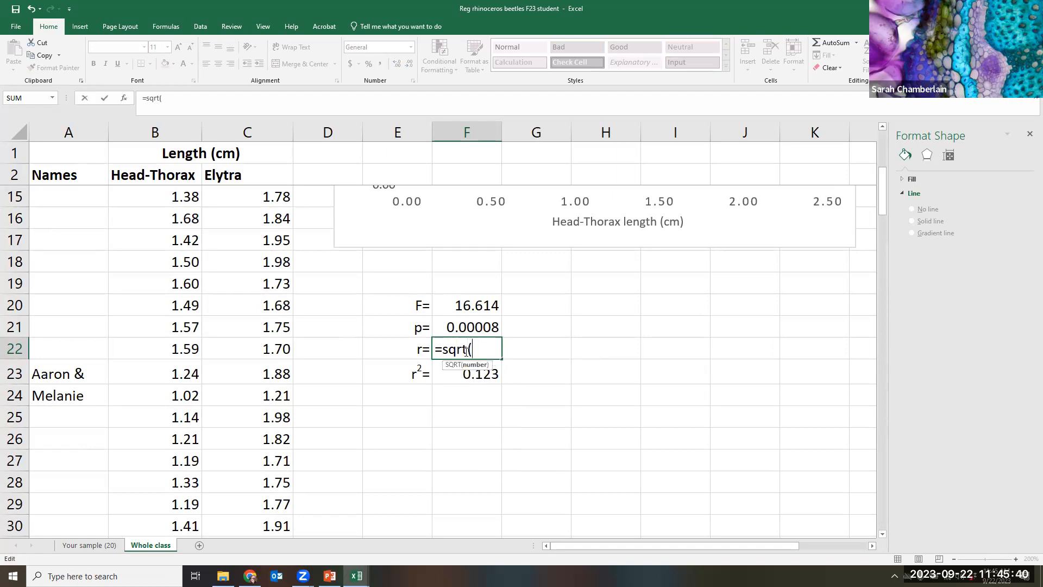
left_click(482, 373)
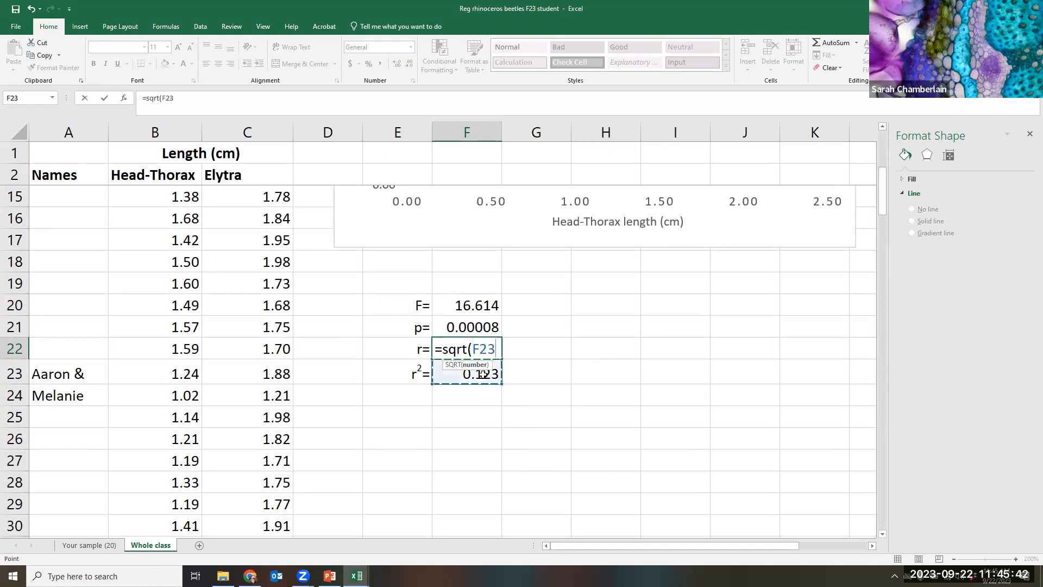
type(")")
key("Return")
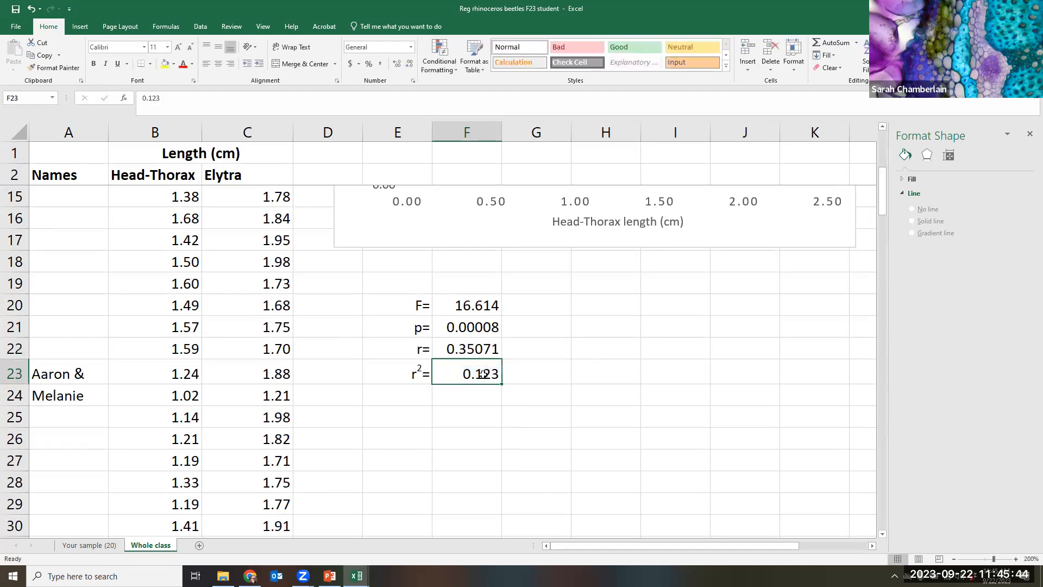
left_click(593, 437)
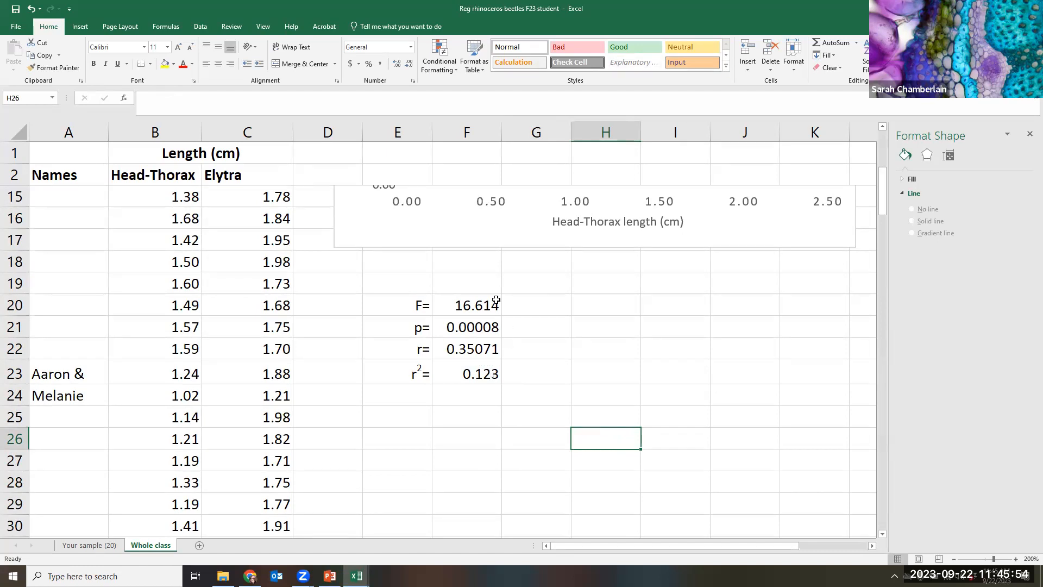
Review the F, p, r and r² values in F20:F23 alongside the Whole class scatter chart and its trendline.
scroll(518, 411, "up", 2)
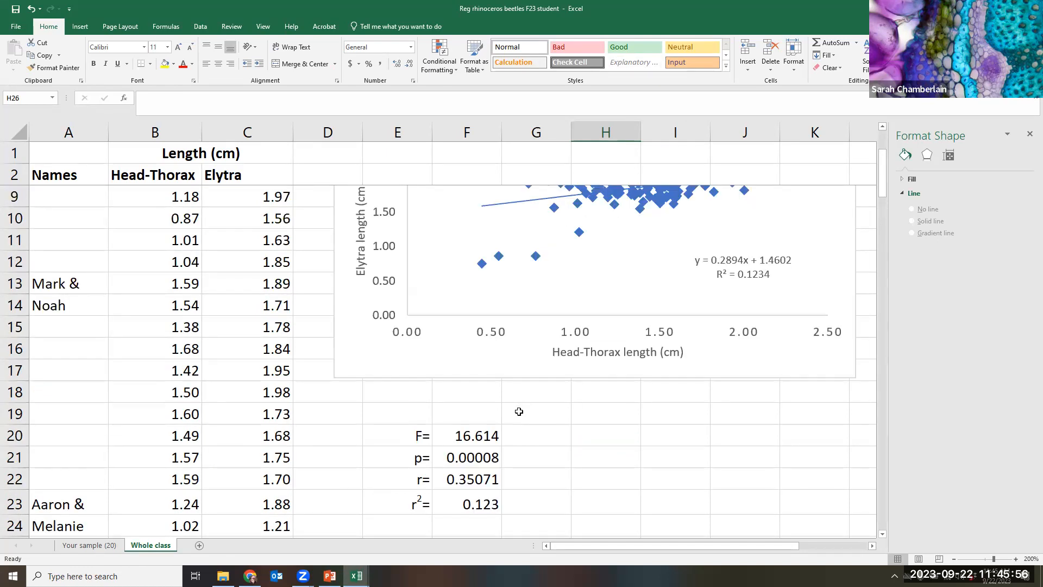
scroll(519, 411, "down", 2)
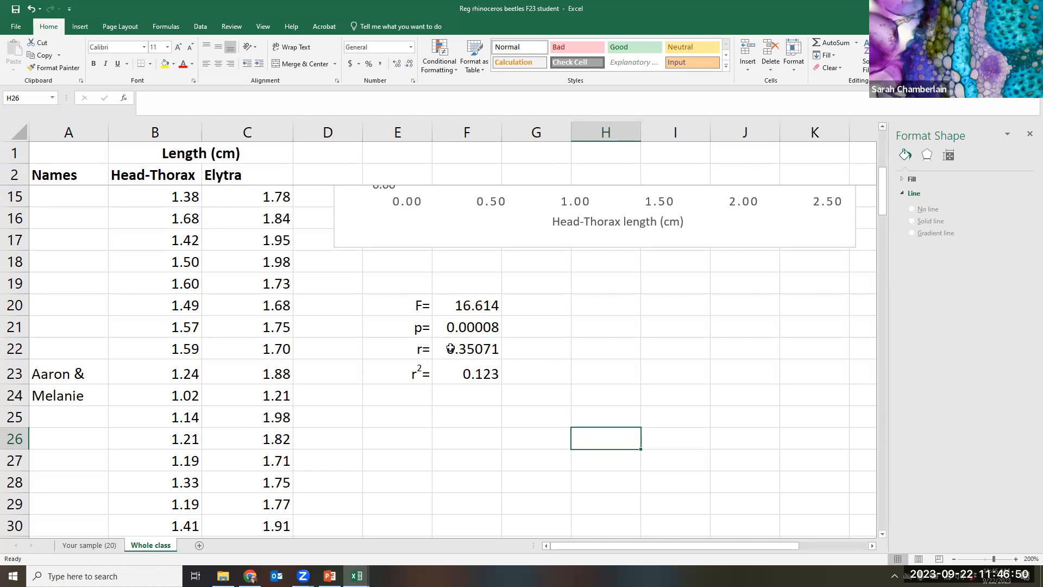
left_click(489, 349)
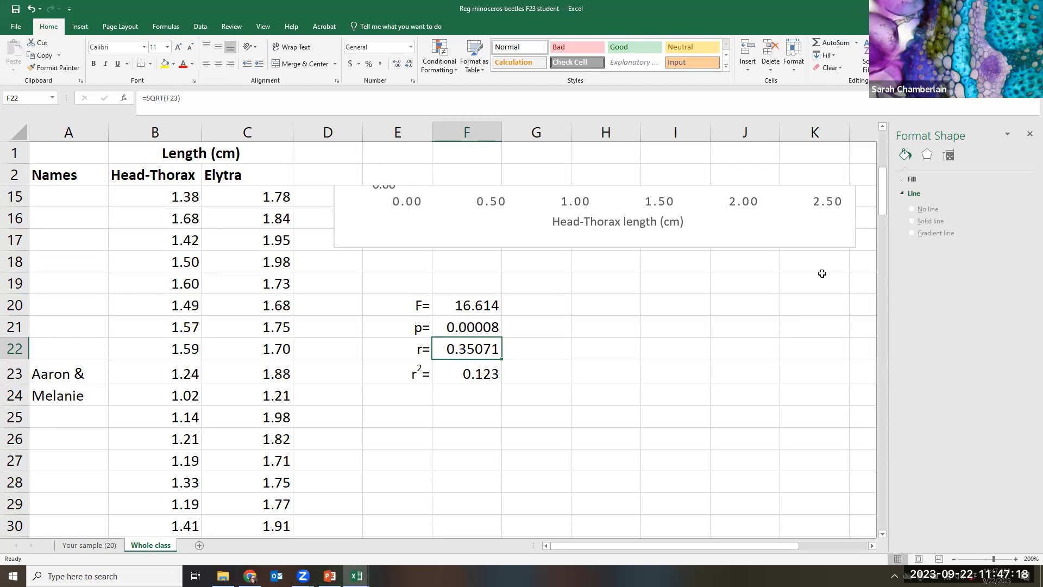
scroll(574, 336, "up", 4)
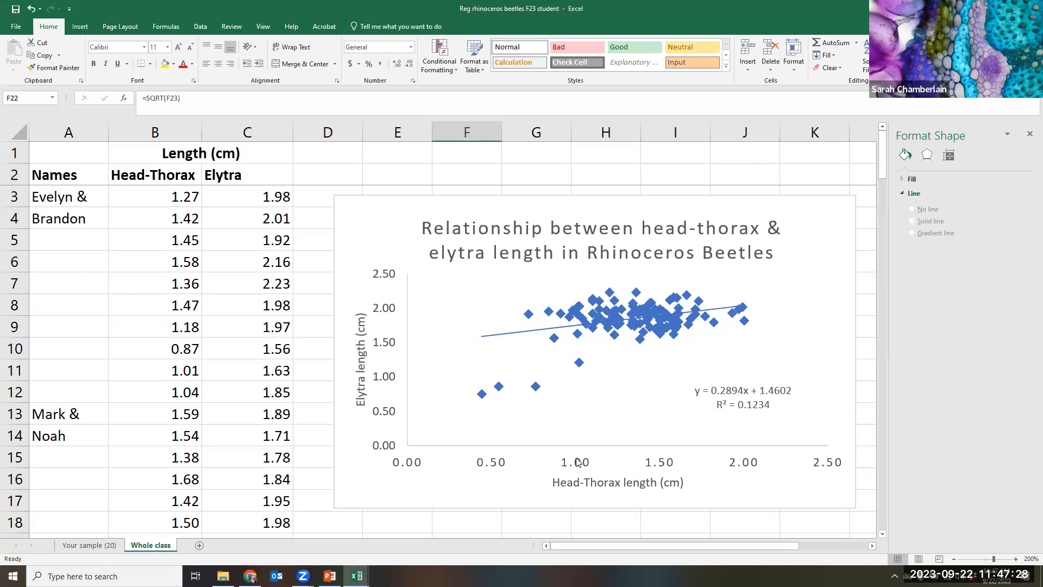
scroll(562, 471, "down", 3)
scroll(549, 462, "down", 2)
scroll(484, 321, "up", 1)
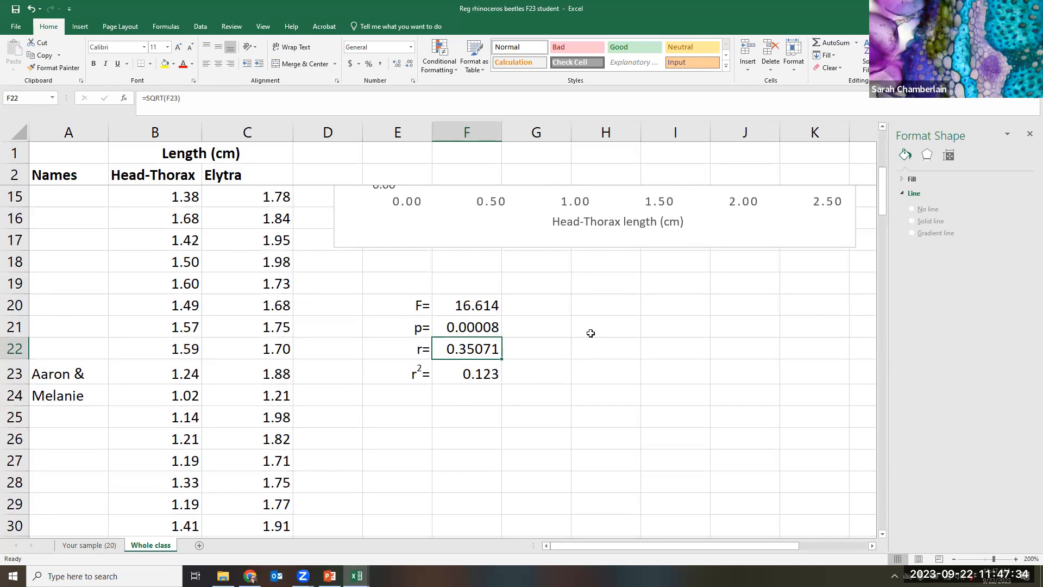
scroll(591, 332, "up", 4)
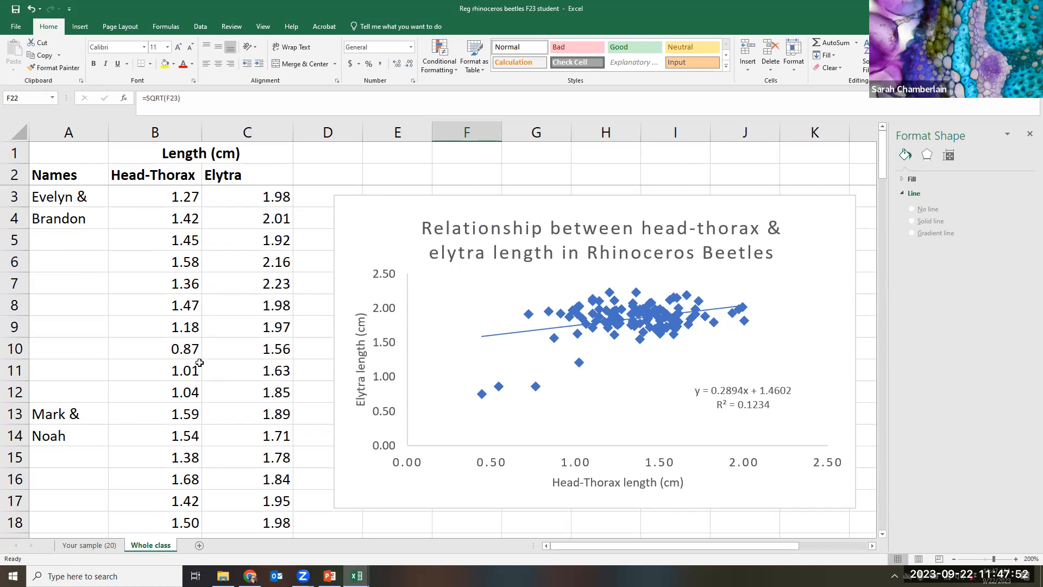
left_click_drag(177, 194, 239, 383)
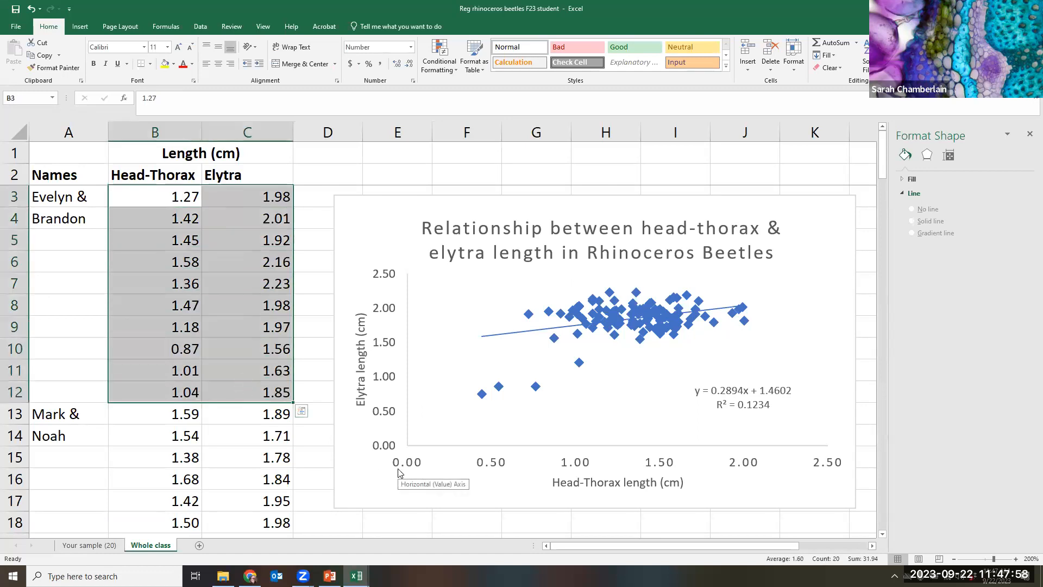
key("ctrl+c")
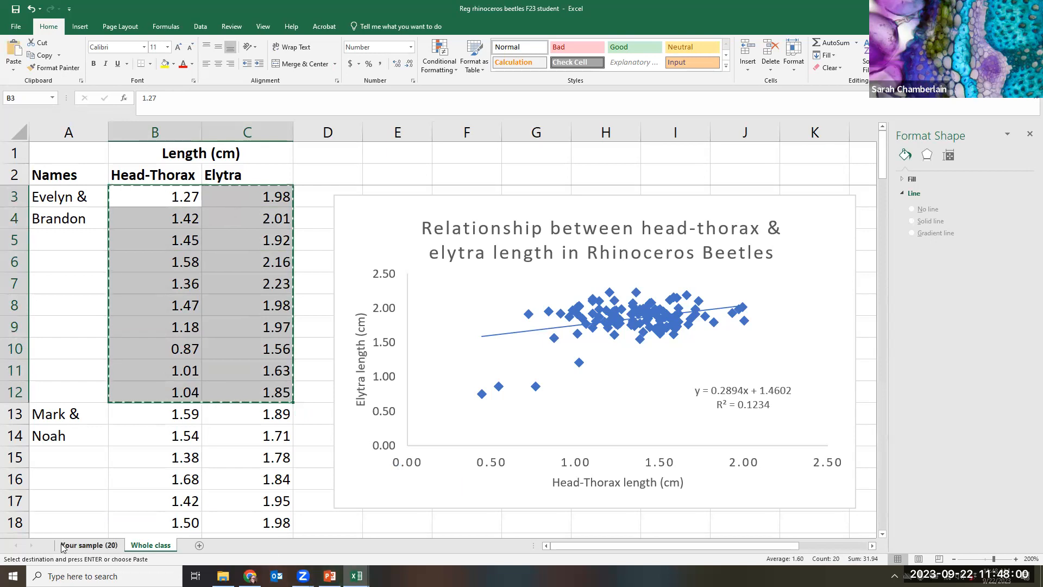
left_click(320, 175)
Copy the length data in B3:C22 of the Whole class sheet and paste it at A3 of the Your sample (20) sheet.
left_click_drag(179, 195, 258, 425)
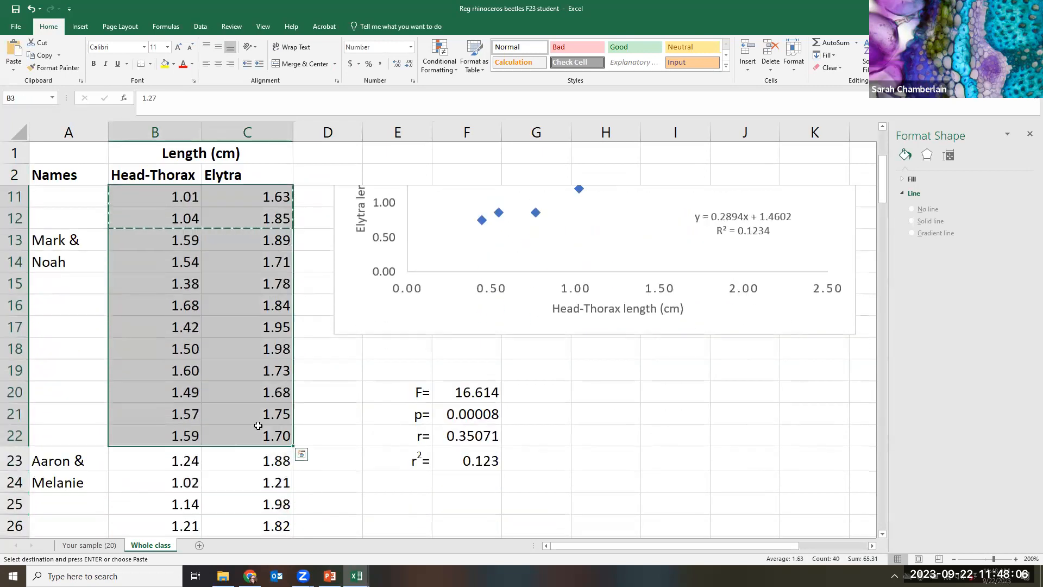
key("ctrl+c")
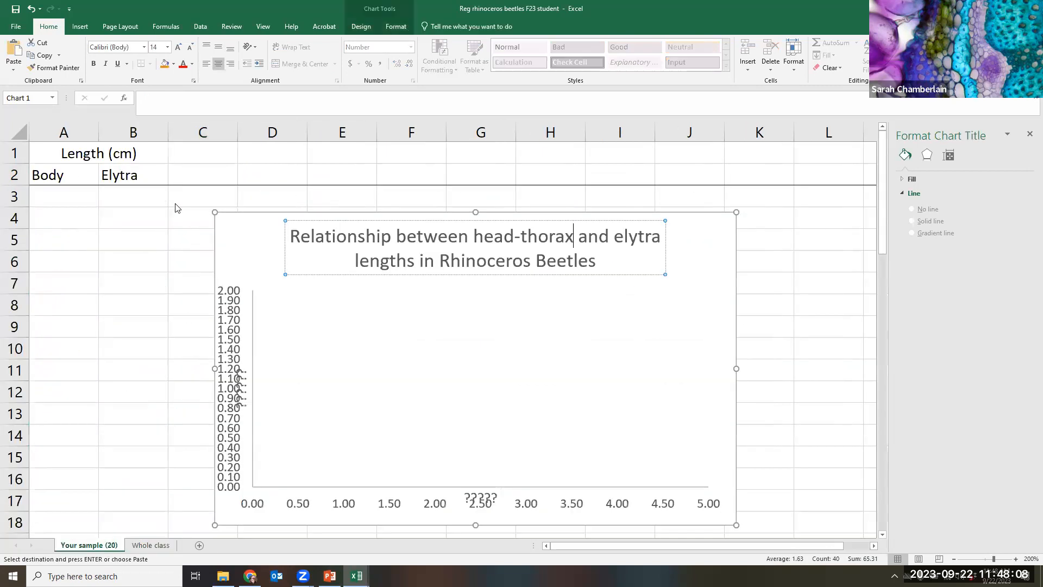
left_click(89, 544)
left_click(76, 196)
key("ctrl+v")
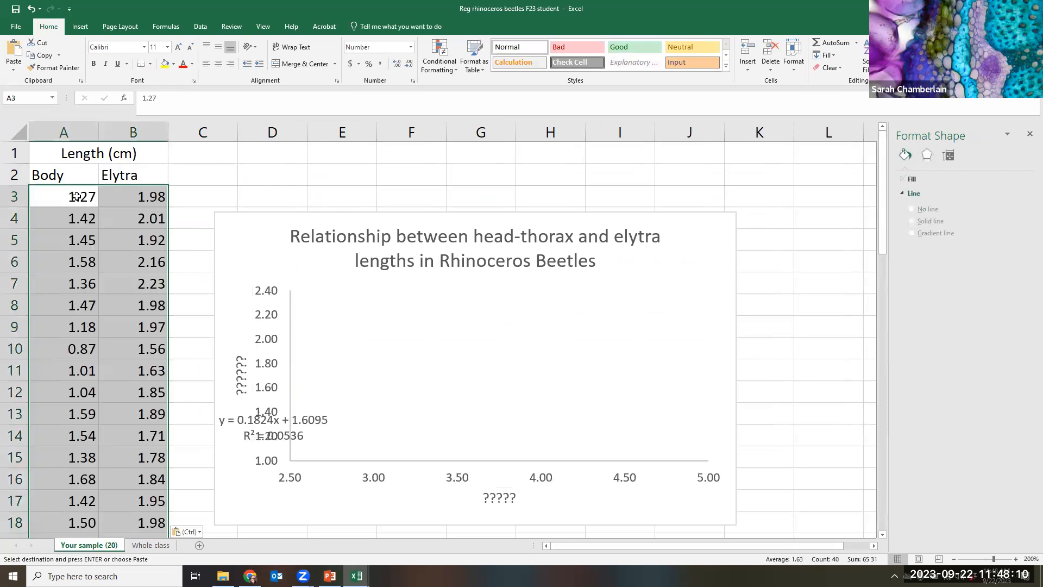
Move the trendline equation label off the vertical axis into the open plot area, and recheck the copied range on the Whole class sheet.
left_click(279, 431)
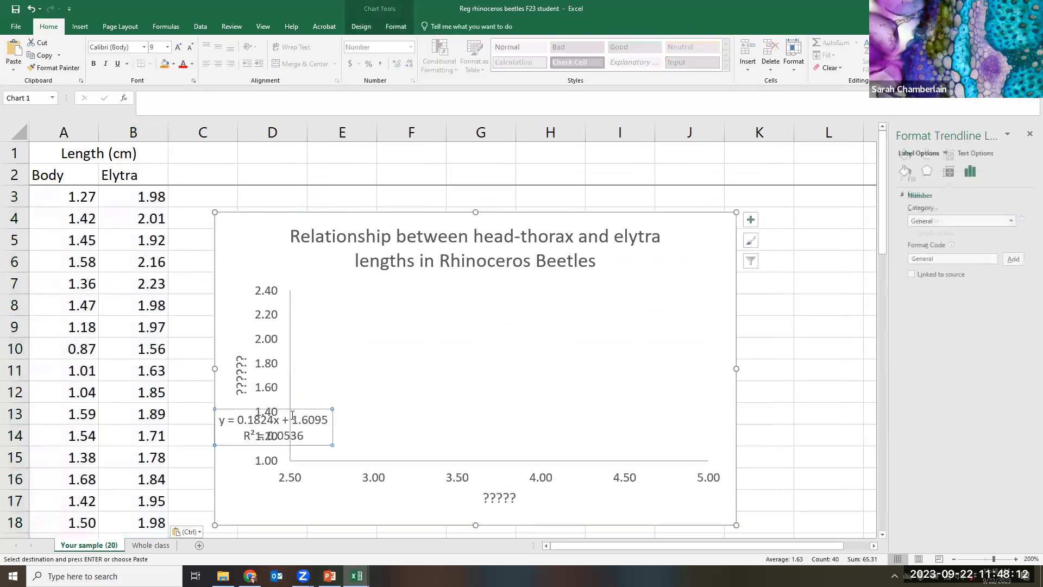
left_click_drag(298, 407, 612, 373)
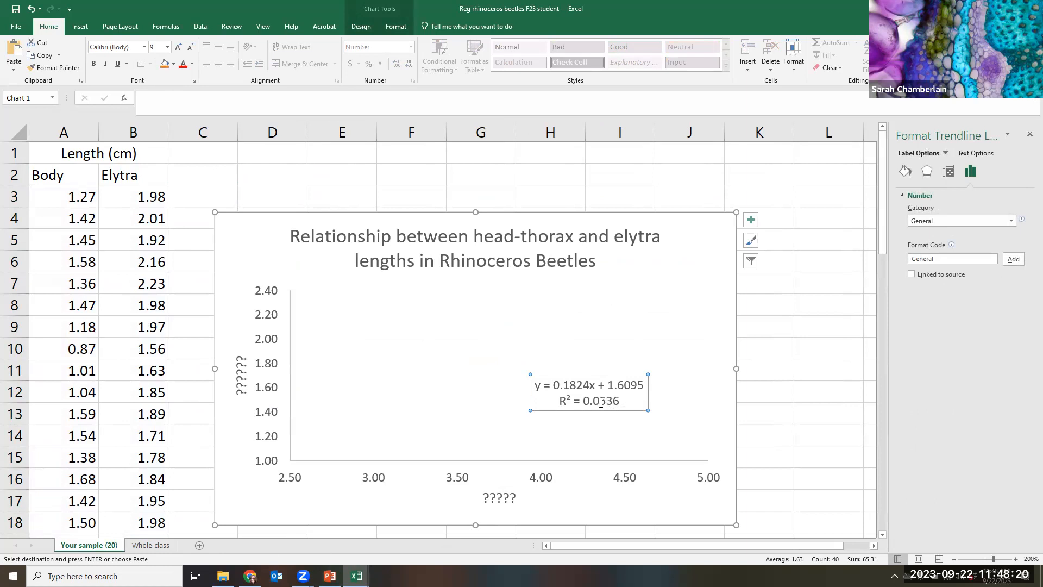
left_click(356, 576)
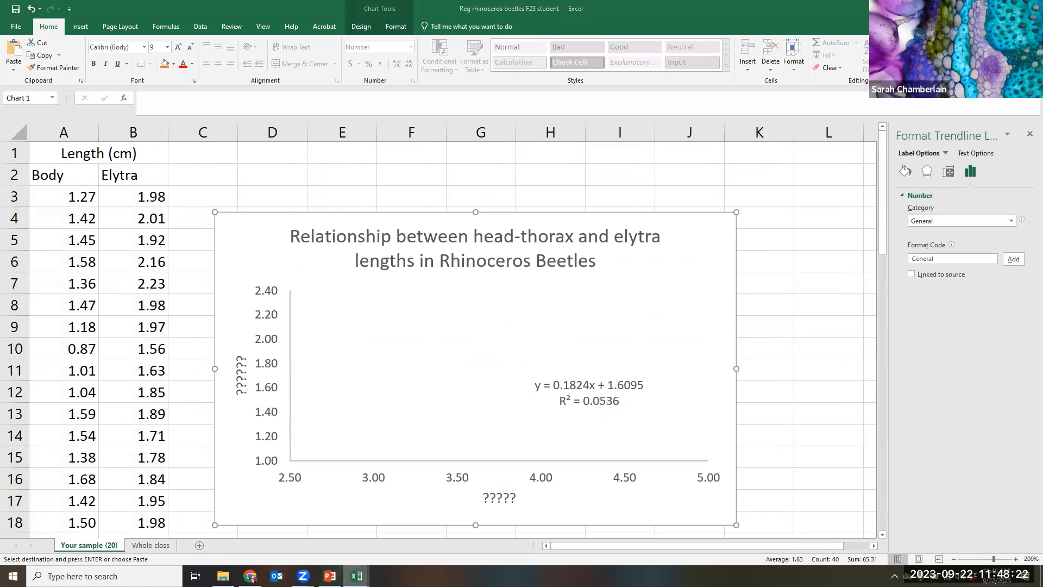
left_click(150, 545)
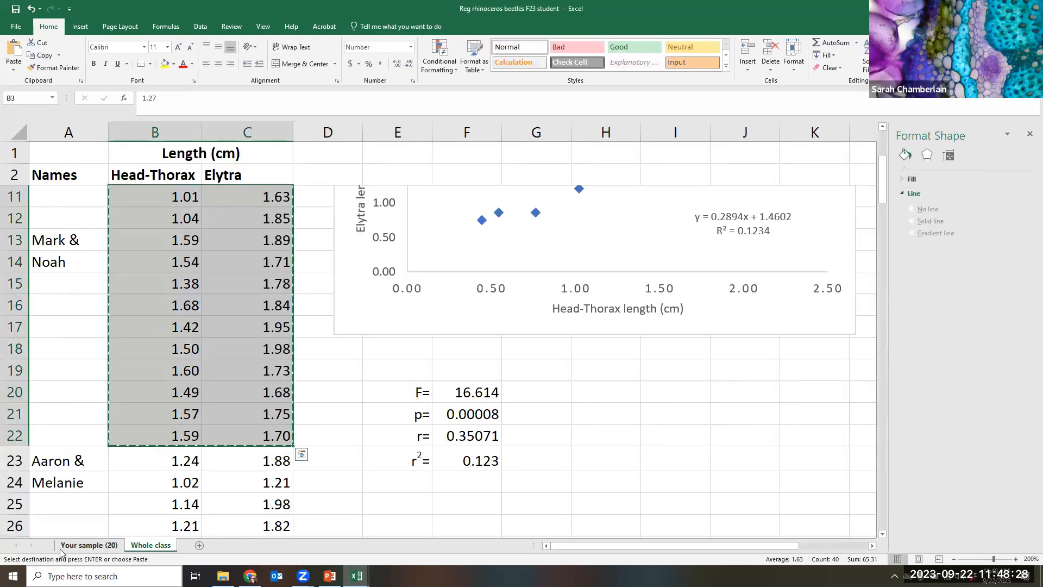
left_click(79, 545)
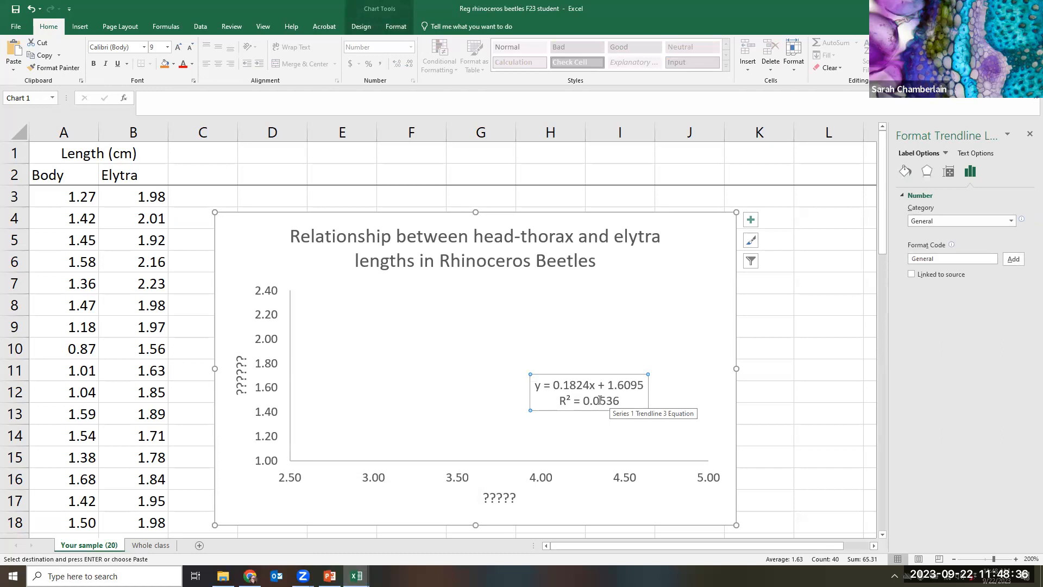
Reapply the plain X Y Scatter chart type to the Your sample (20) chart.
right_click(408, 345)
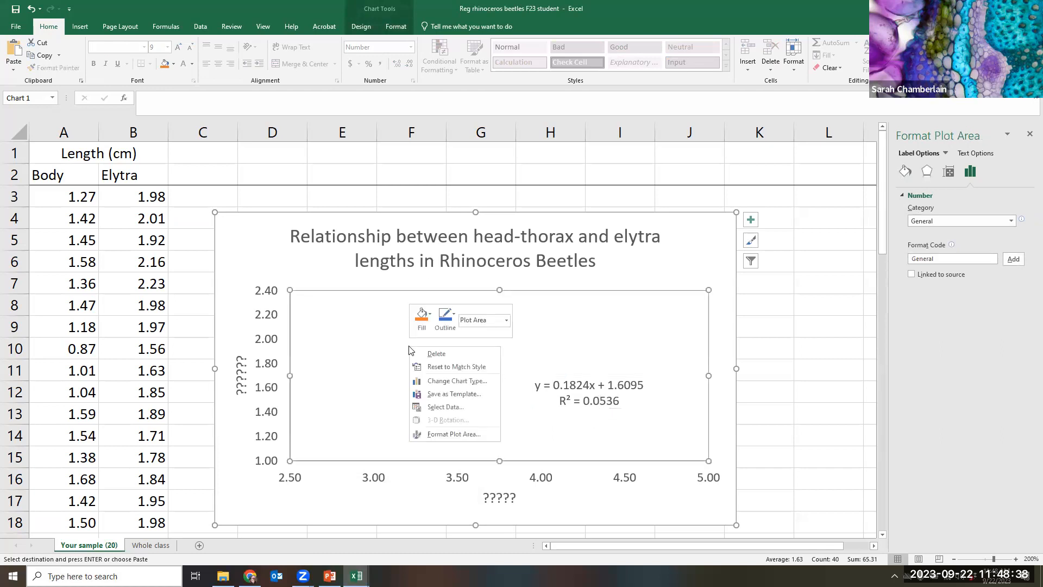
left_click(463, 380)
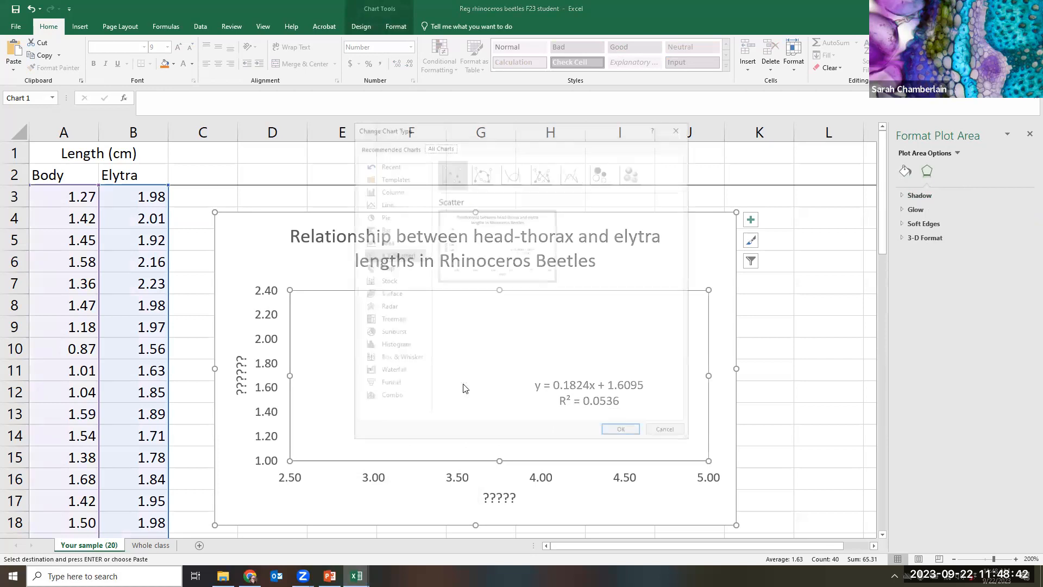
left_click(442, 172)
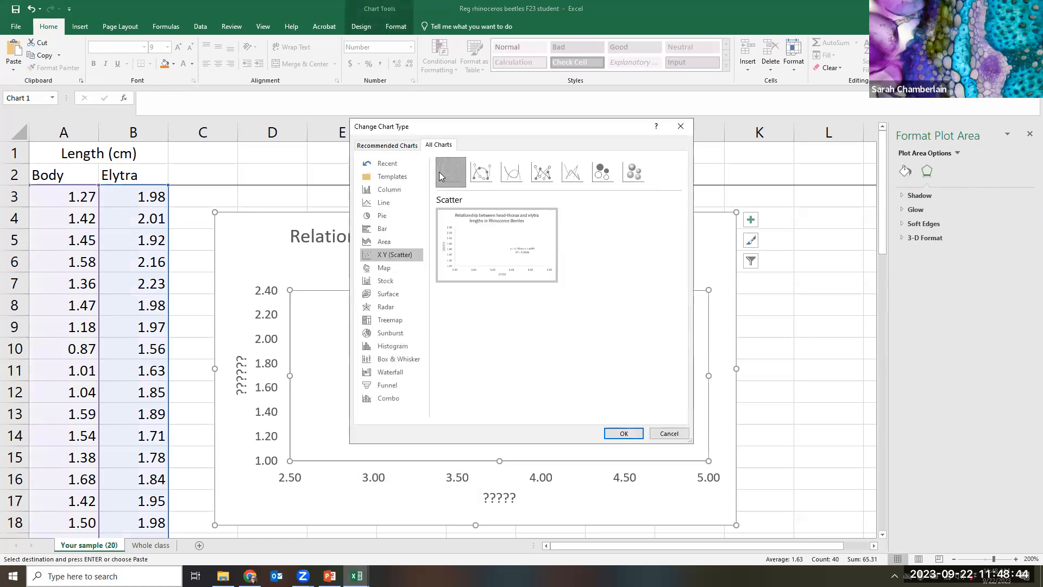
left_click(616, 433)
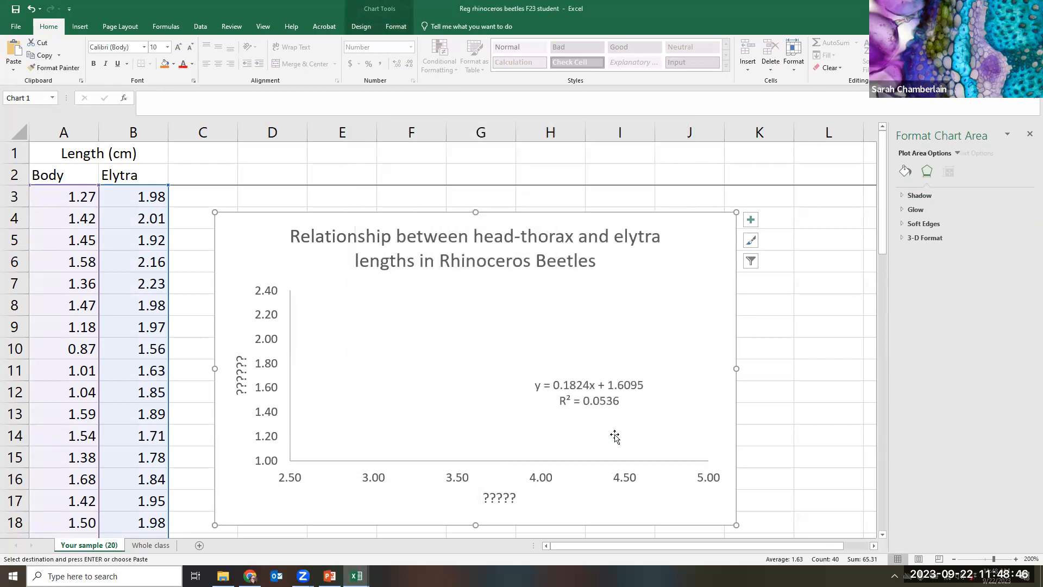
Show the chart elements list for the sample chart and inspect the pasted data down to row 22.
left_click(750, 220)
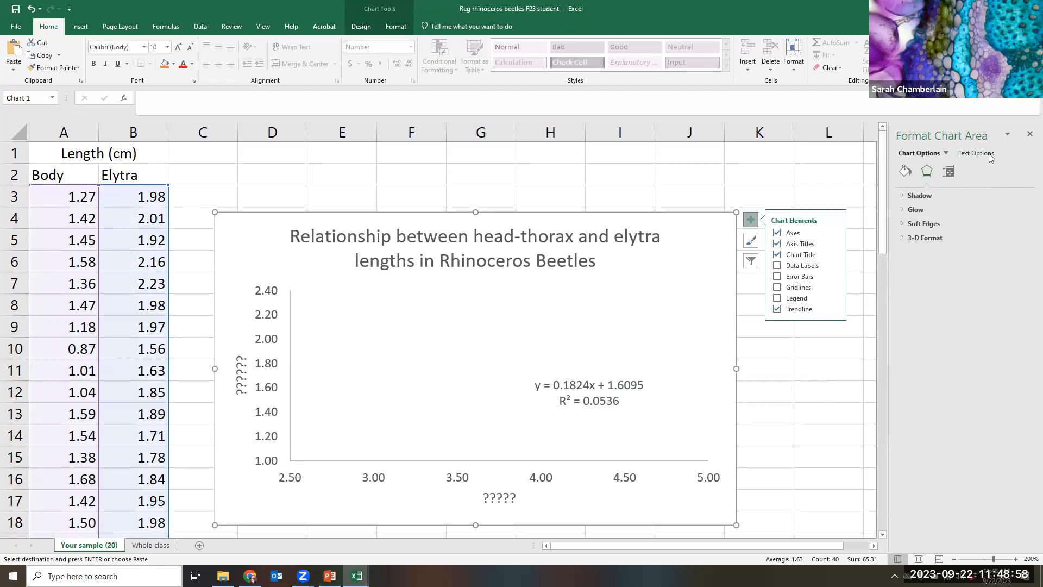
scroll(549, 405, "down", 4)
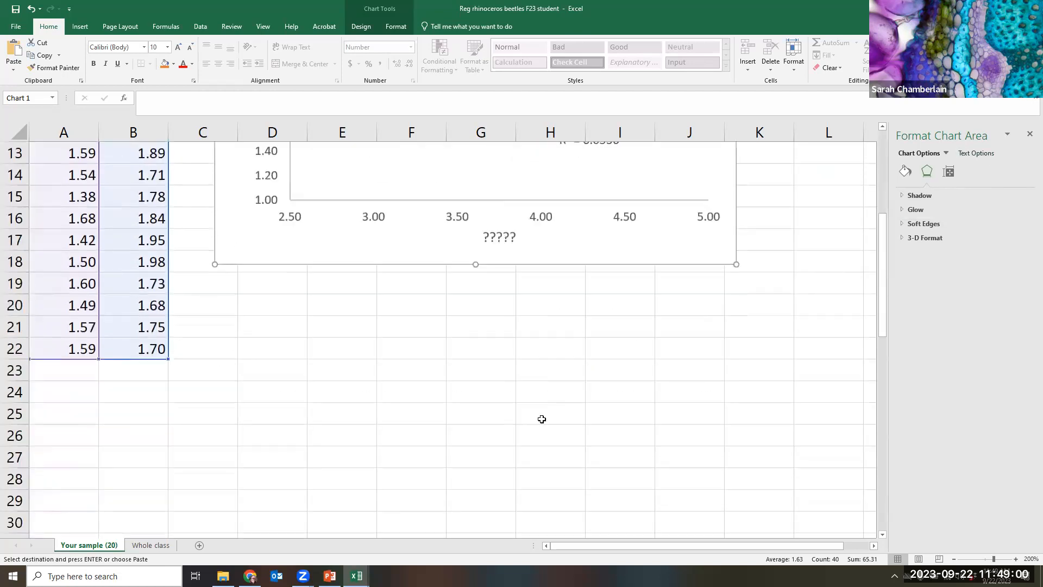
scroll(540, 418, "up", 4)
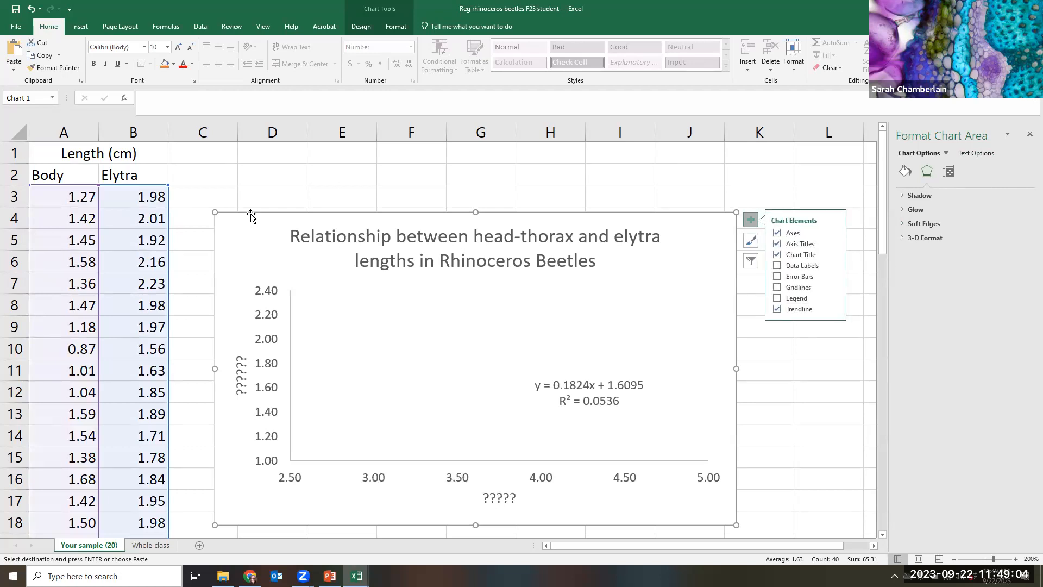
Move the existing sample chart below the data rows to clear the area beside the length columns.
left_click_drag(251, 216, 278, 565)
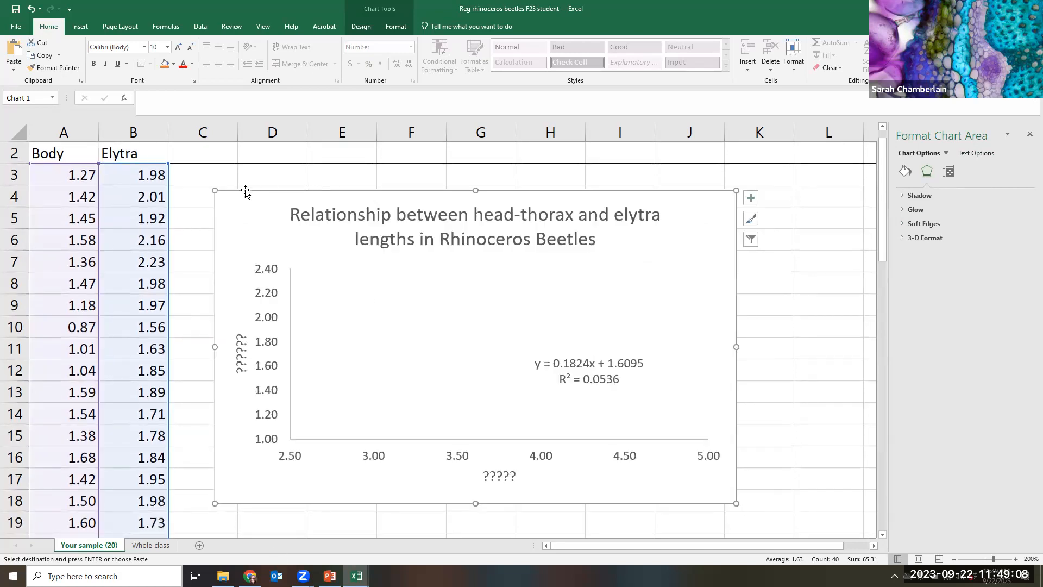
left_click_drag(235, 193, 360, 522)
scroll(200, 324, "up", 1)
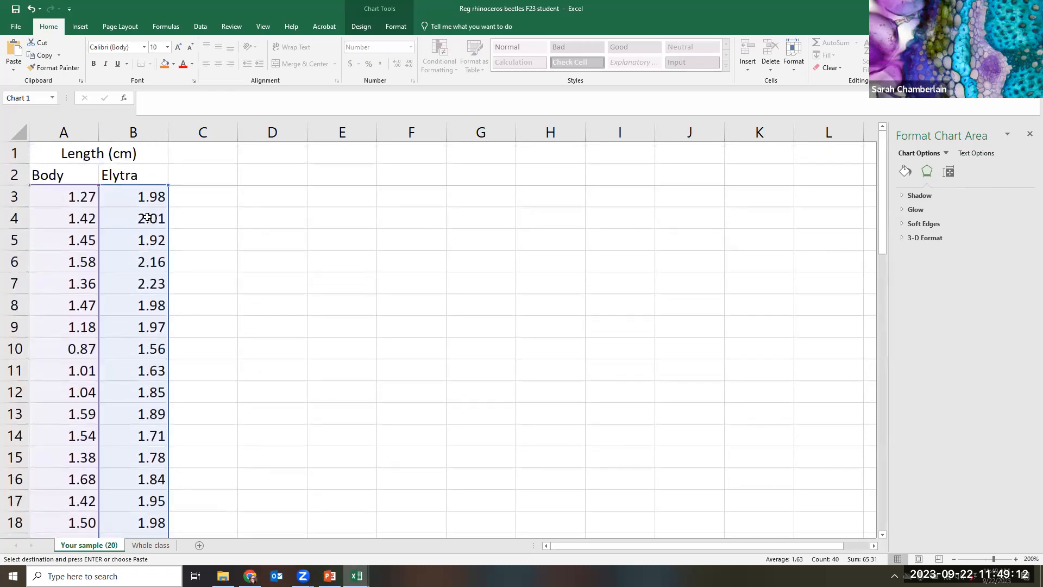
Insert a plain X Y Scatter chart from the body and elytra lengths in A3:B22.
right_click(56, 196)
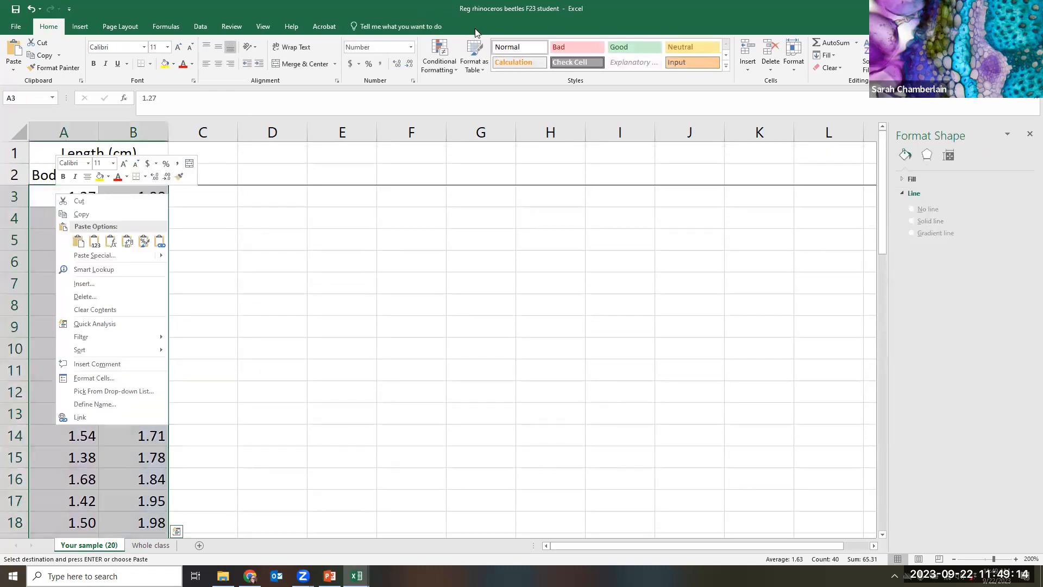
left_click(80, 27)
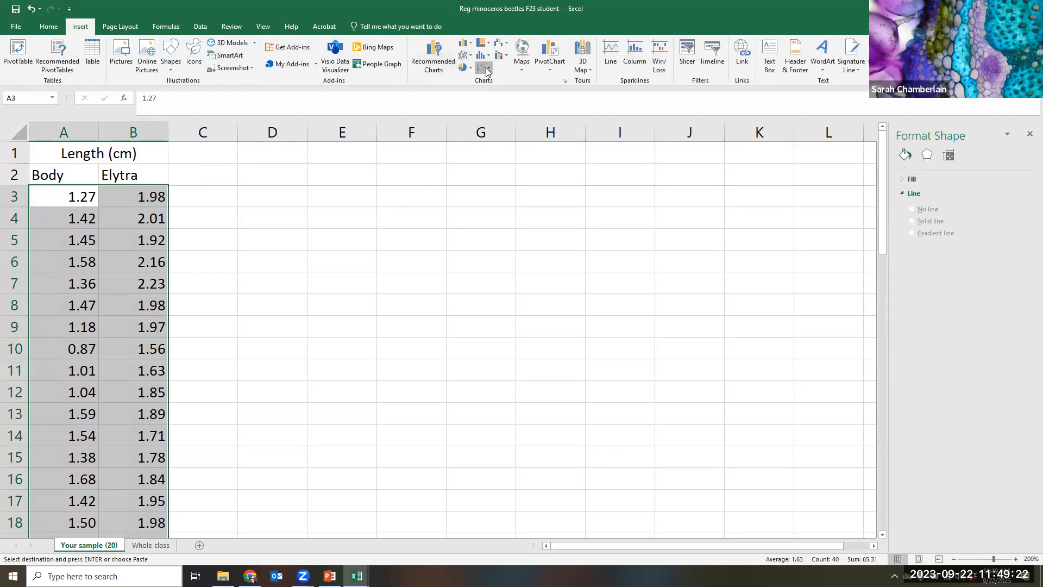
left_click(486, 68)
left_click(488, 104)
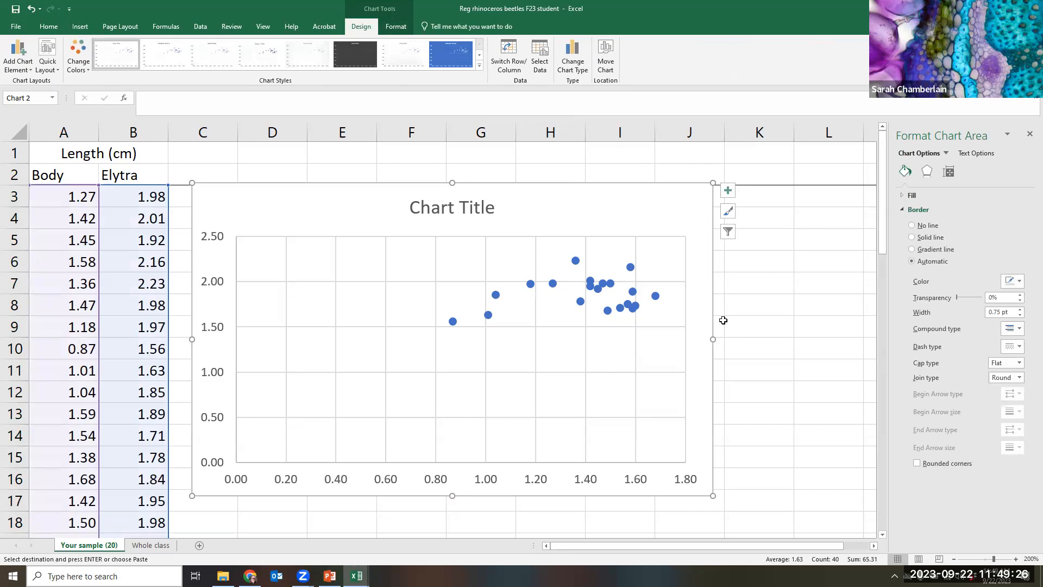
Add axis titles and a trendline to the new scatter chart.
left_click(728, 190)
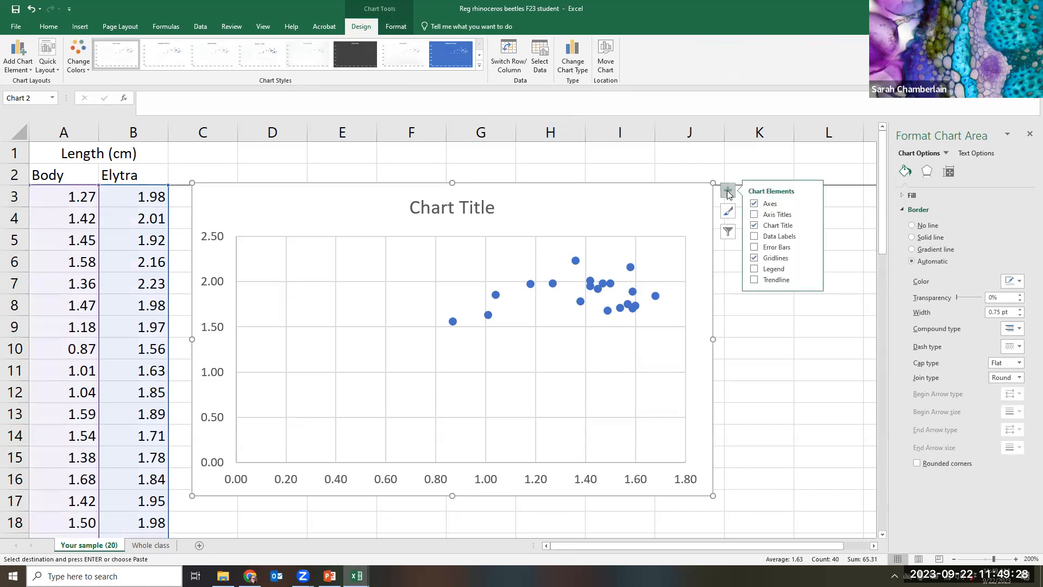
left_click(776, 215)
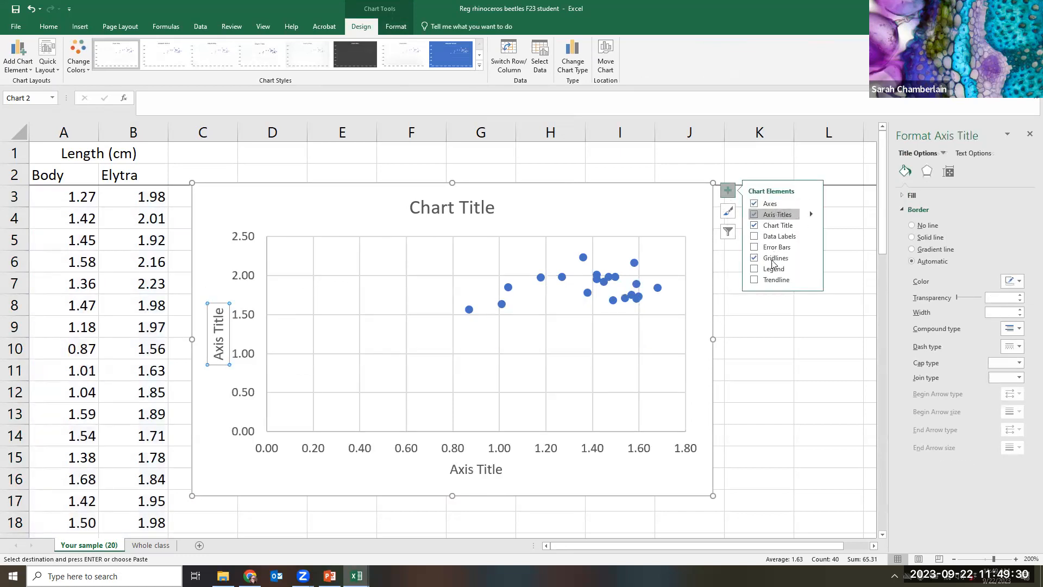
left_click(810, 280)
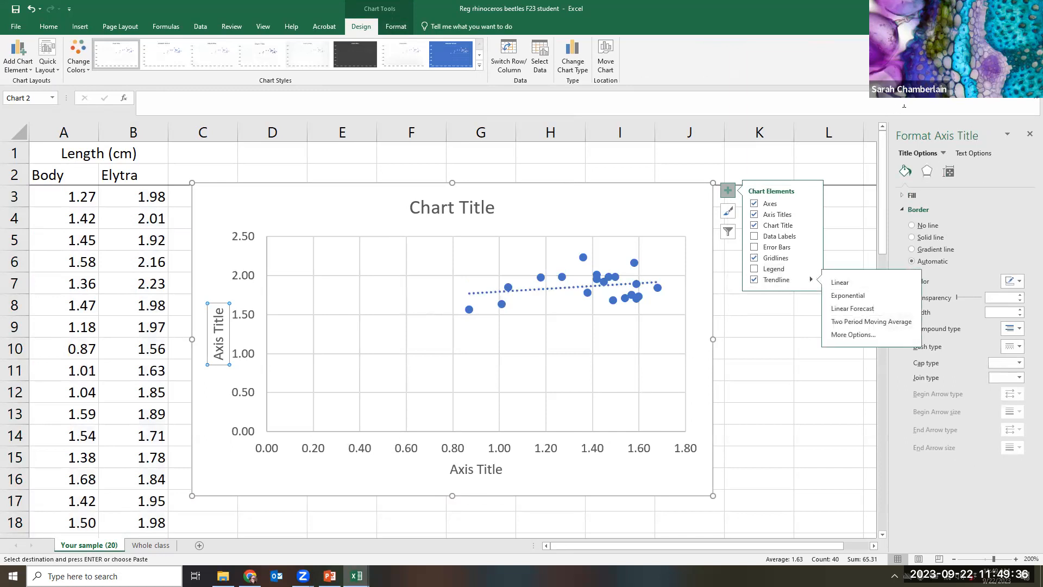
Display the linear trendline's equation and R-squared value on the chart, and move their label below the data points.
left_click(544, 286)
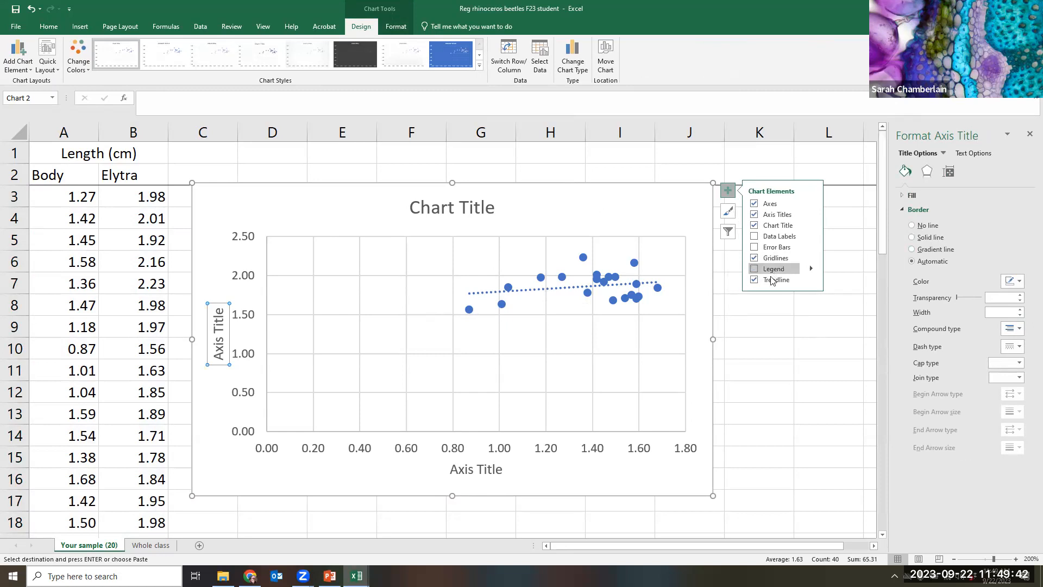
right_click(546, 292)
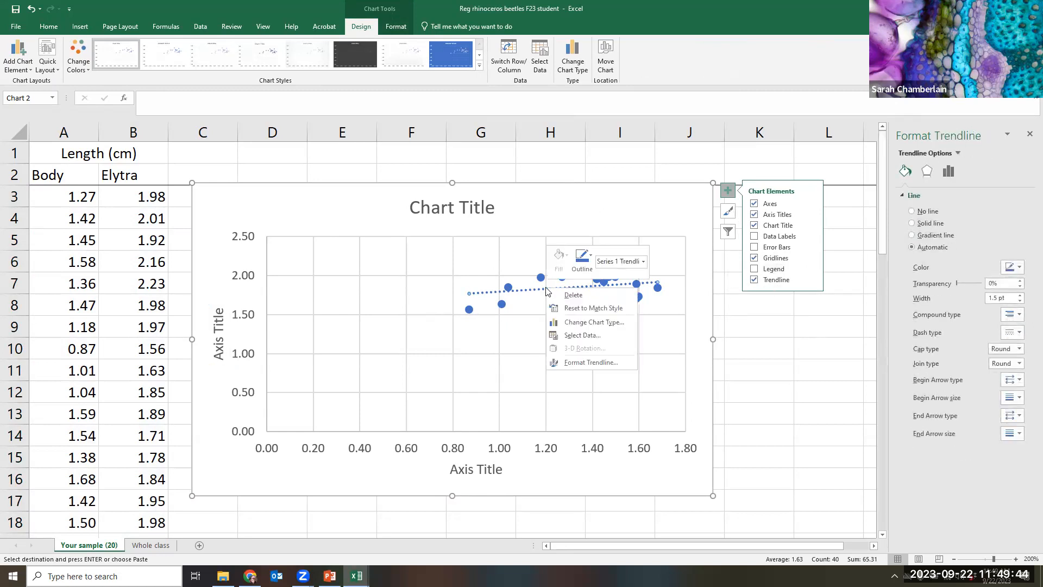
left_click(591, 363)
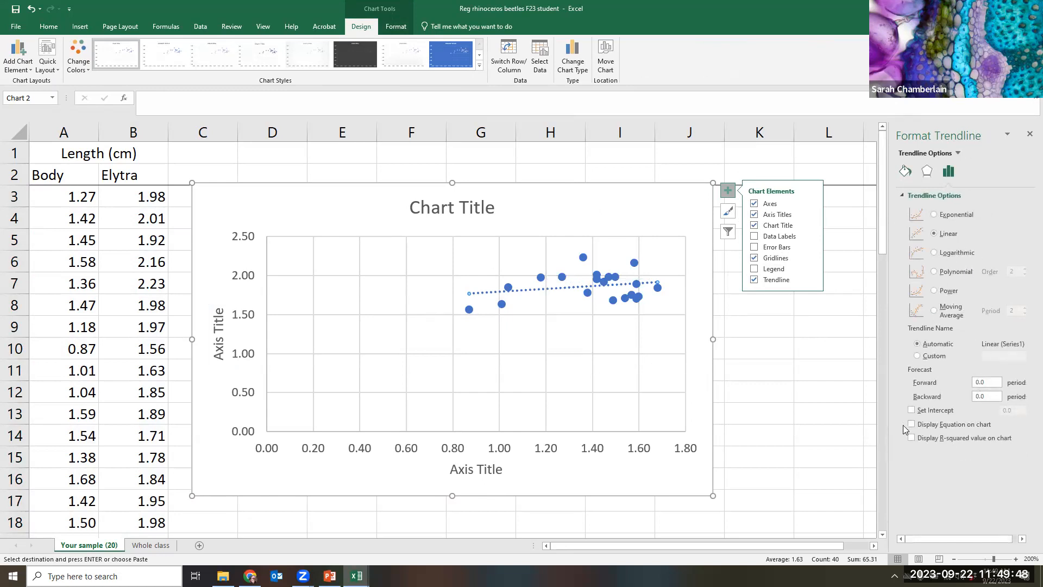
left_click(912, 425)
left_click(911, 438)
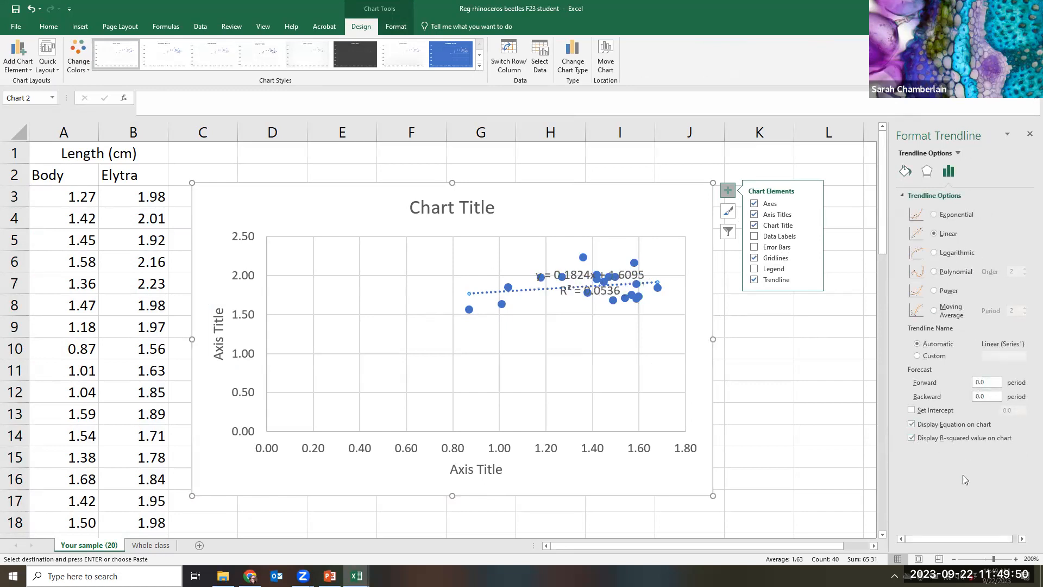
left_click(614, 265)
left_click_drag(614, 265, 555, 346)
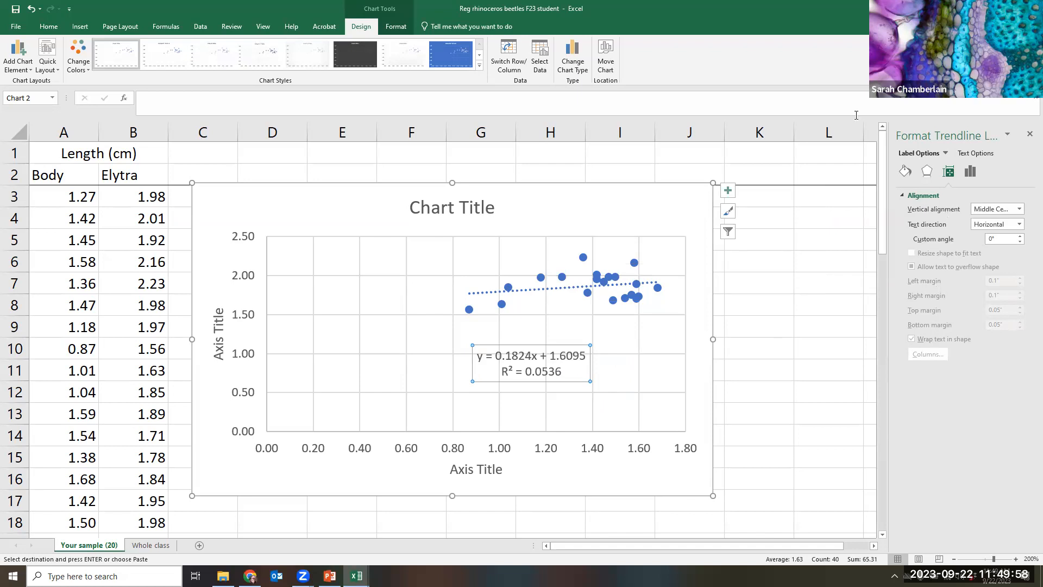
Check the Whole class statistics, and on the Your sample (20) sheet enter the label r in K11 and =sqrt(0.0536) in L11.
left_click(151, 547)
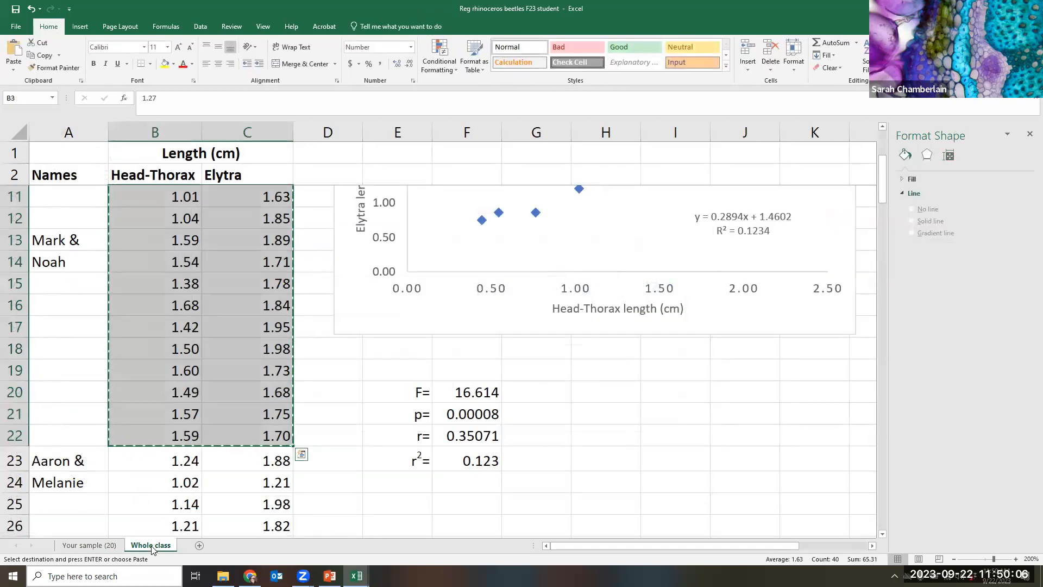
left_click(78, 544)
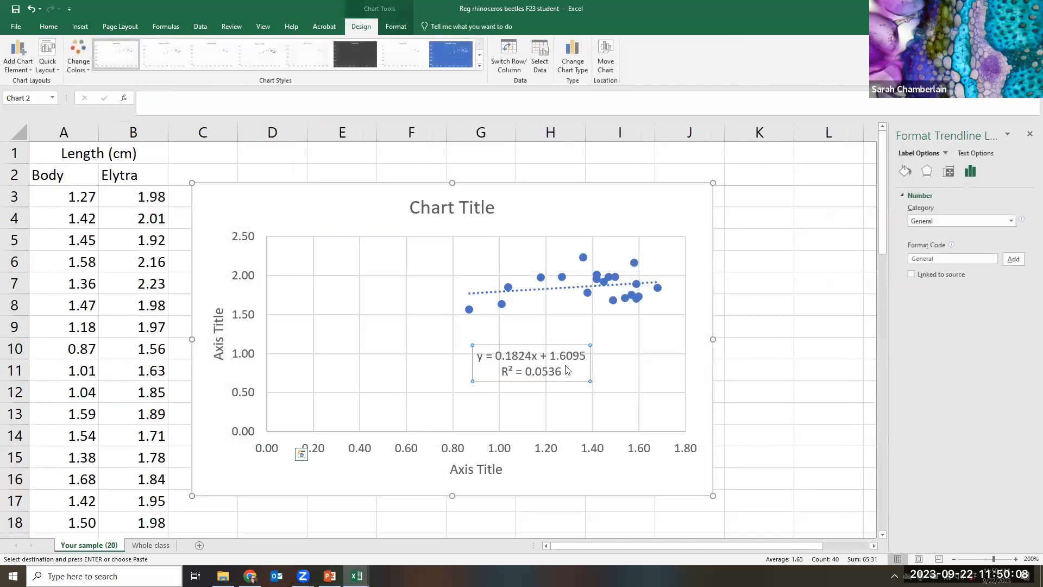
left_click(757, 371)
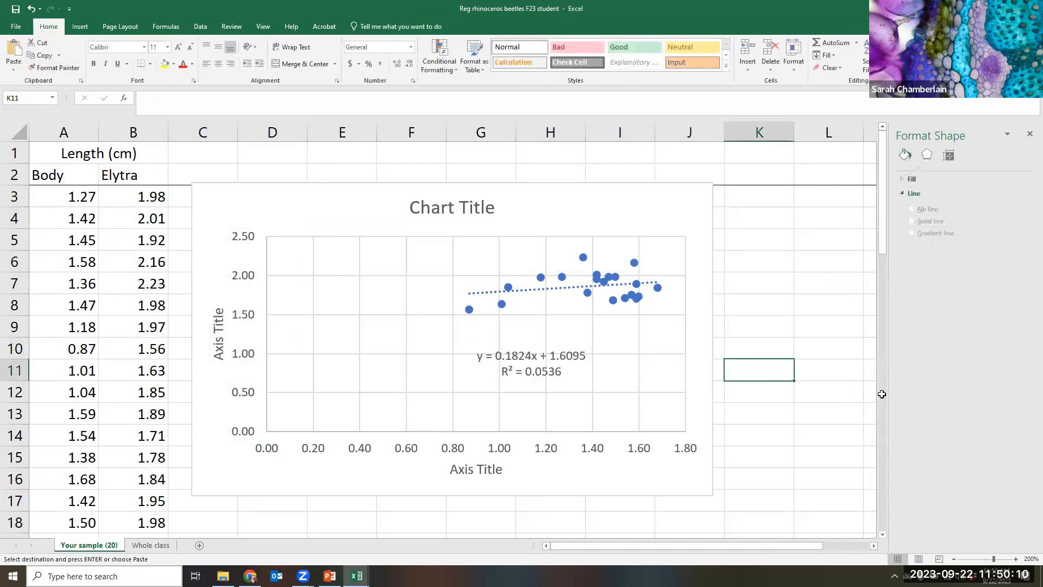
type("r")
key("Tab")
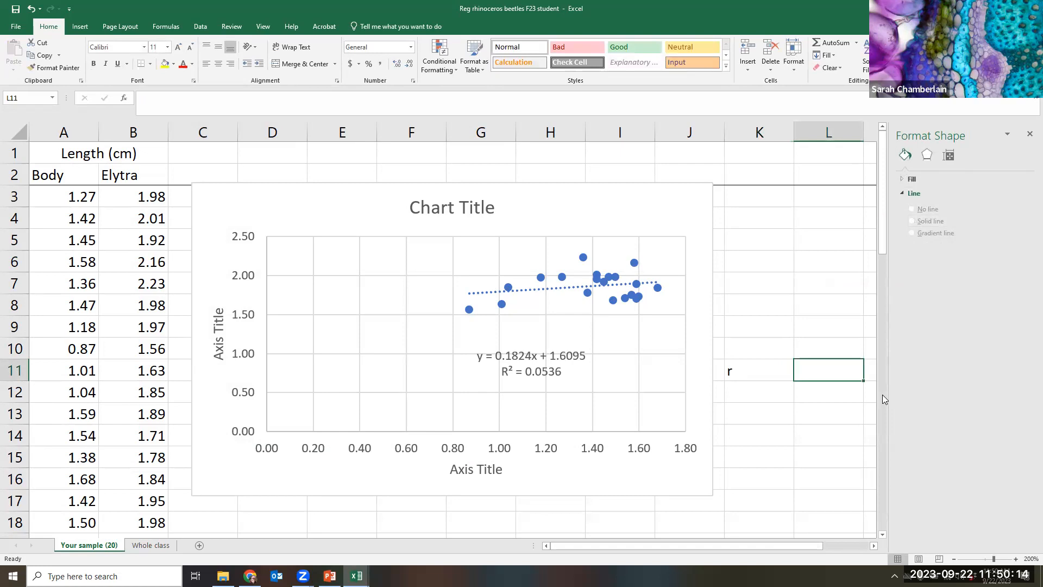
type("=sqrt(")
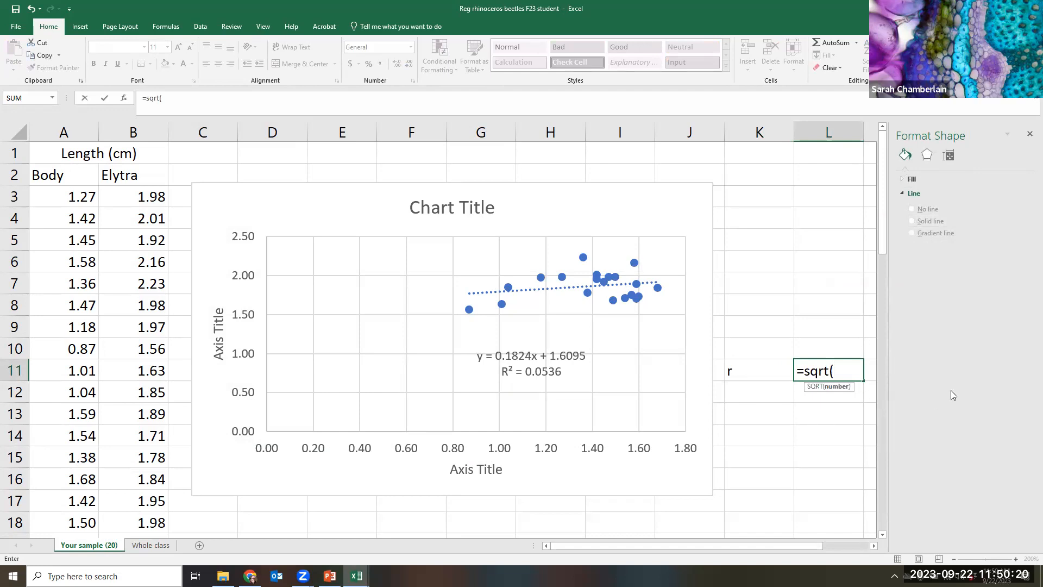
type("0.0536_")
key("BackSpace")
type(")")
key("Return")
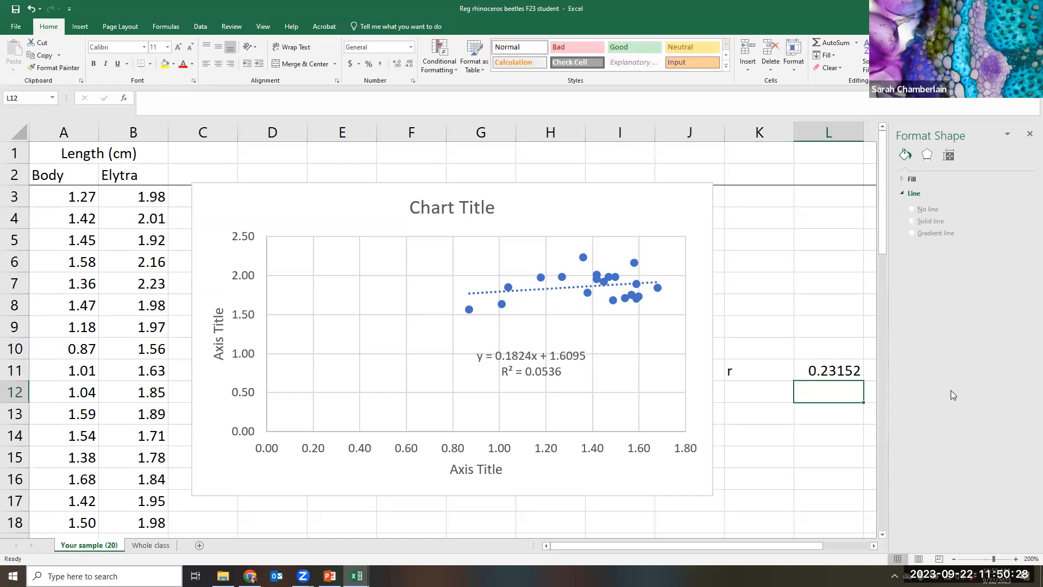
Change the label in K11 to r=.
left_click(741, 374)
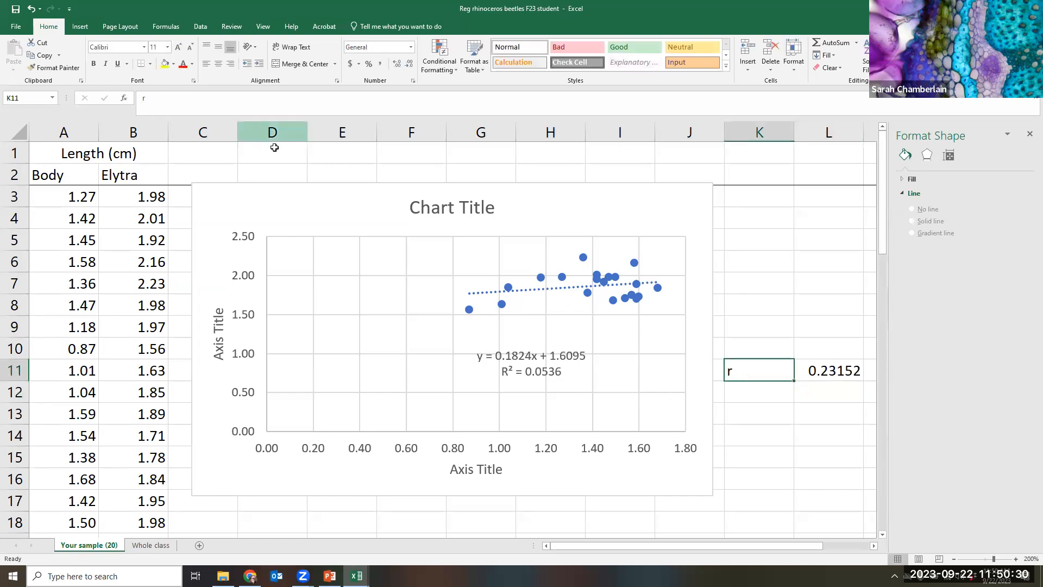
left_click(163, 99)
type("=")
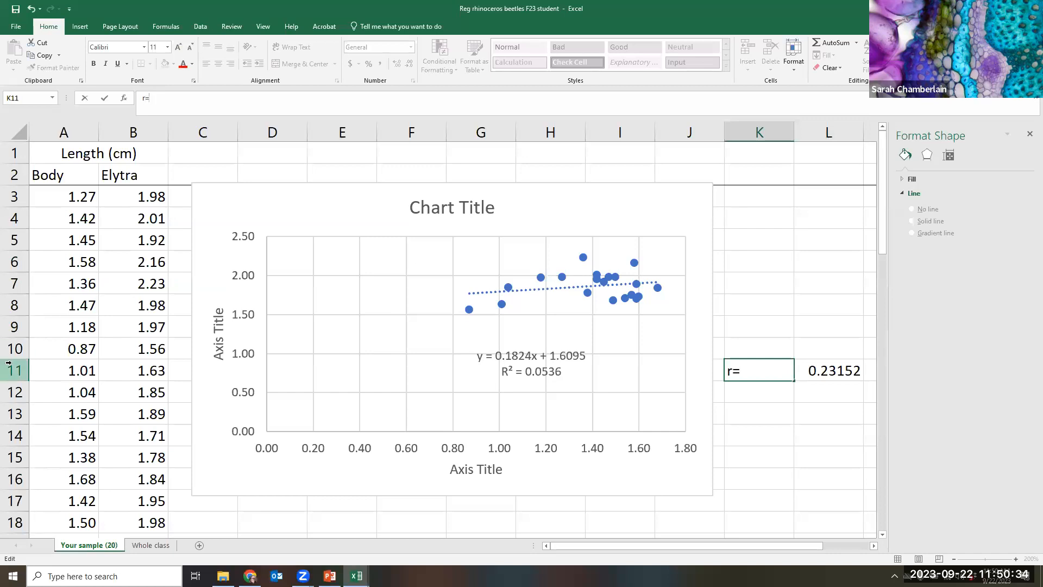
left_click(796, 469)
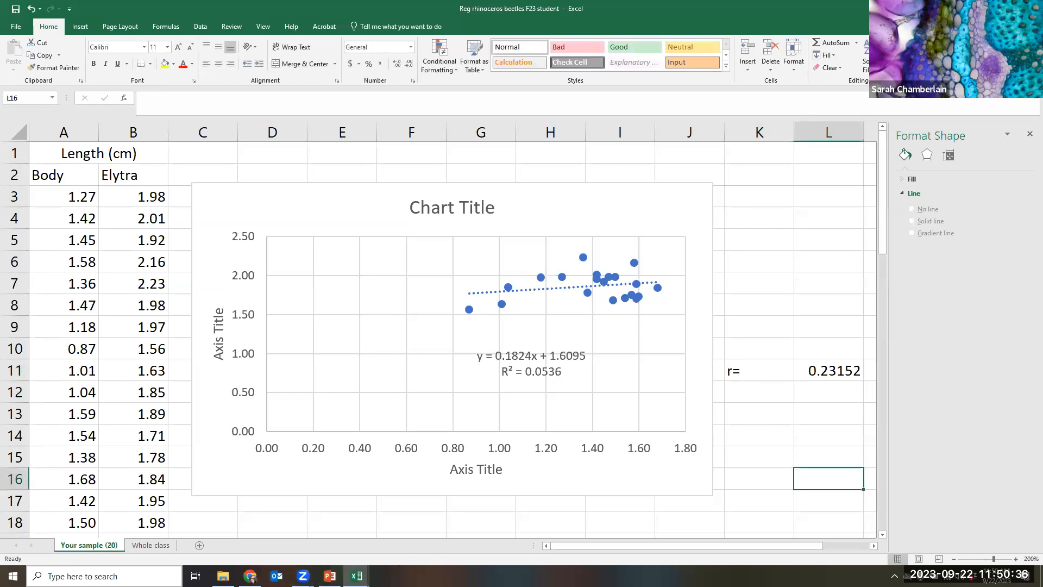
Inspect the r formula in F22 of the Whole class sheet and compare it with the sample's r value.
mouse_move(356, 576)
left_click(146, 545)
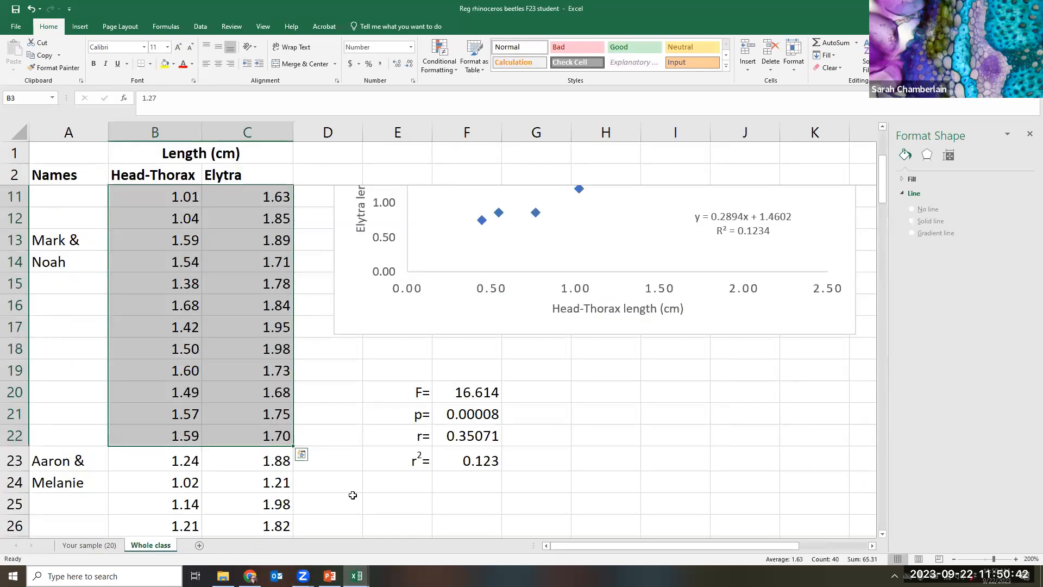
left_click(468, 437)
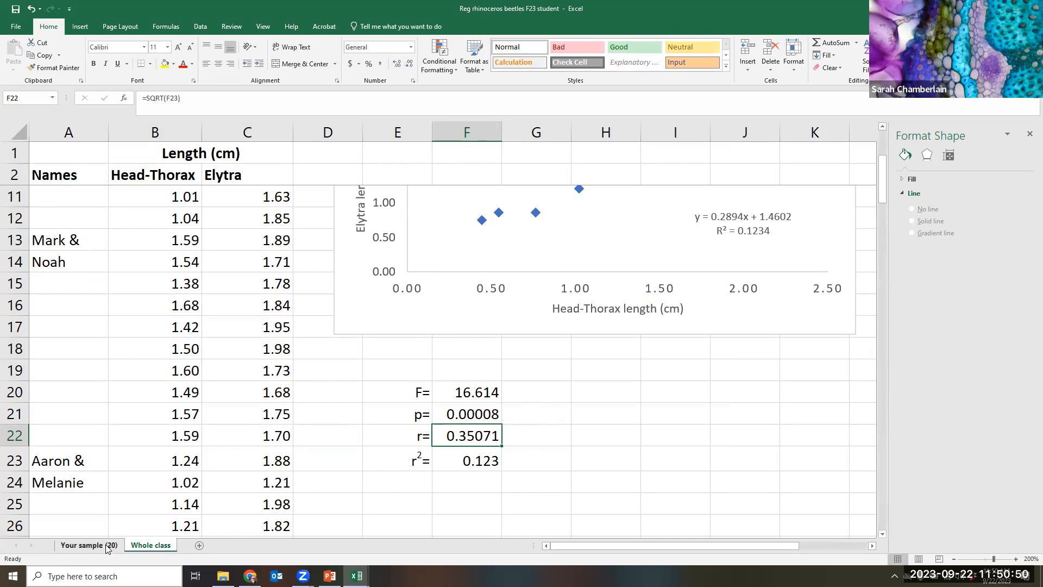
left_click(89, 545)
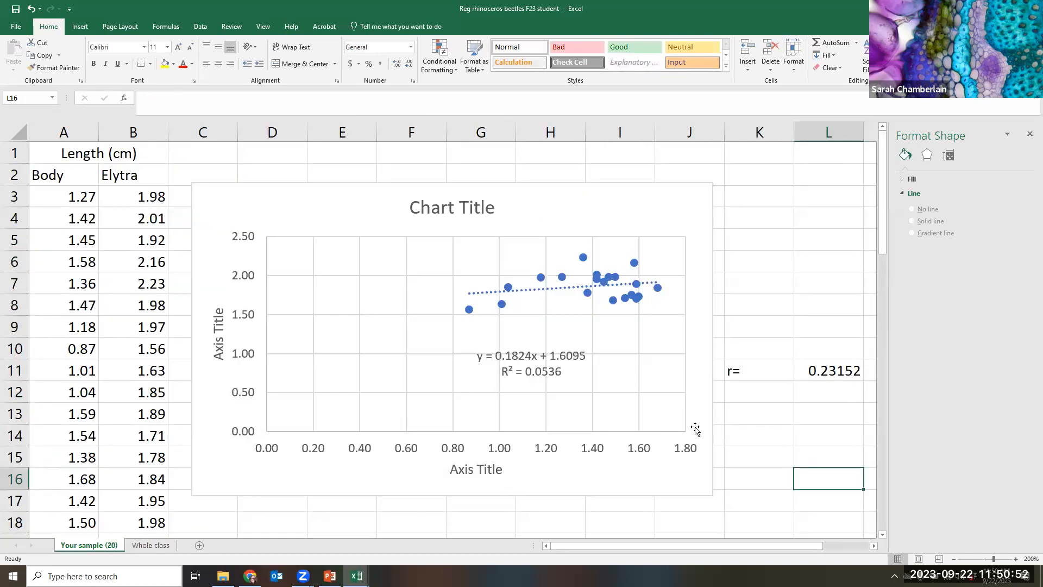
left_click(763, 370)
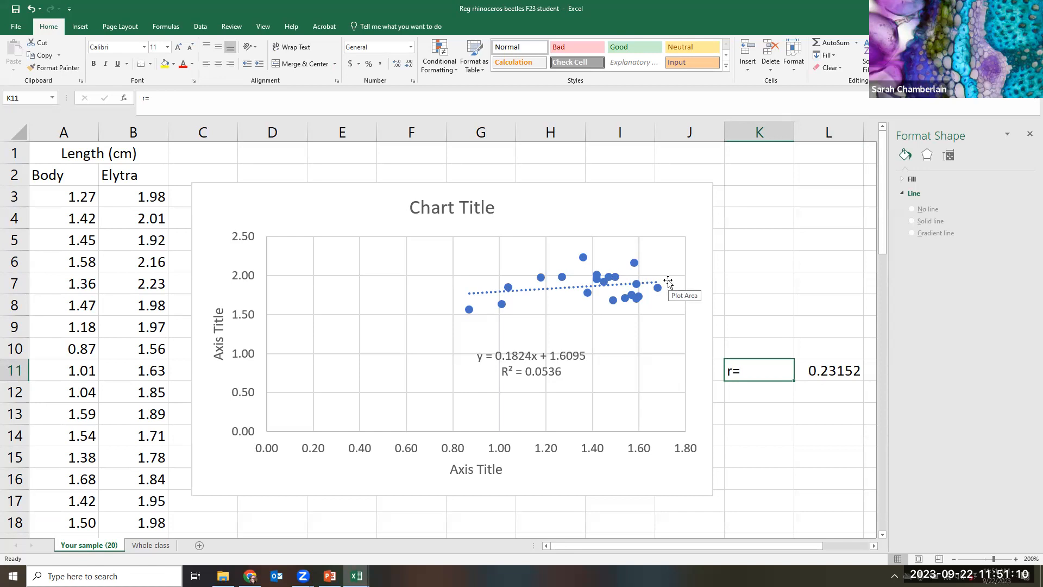
Delete the new scatter chart and clear the r label and value in K11:L12.
left_click(328, 184)
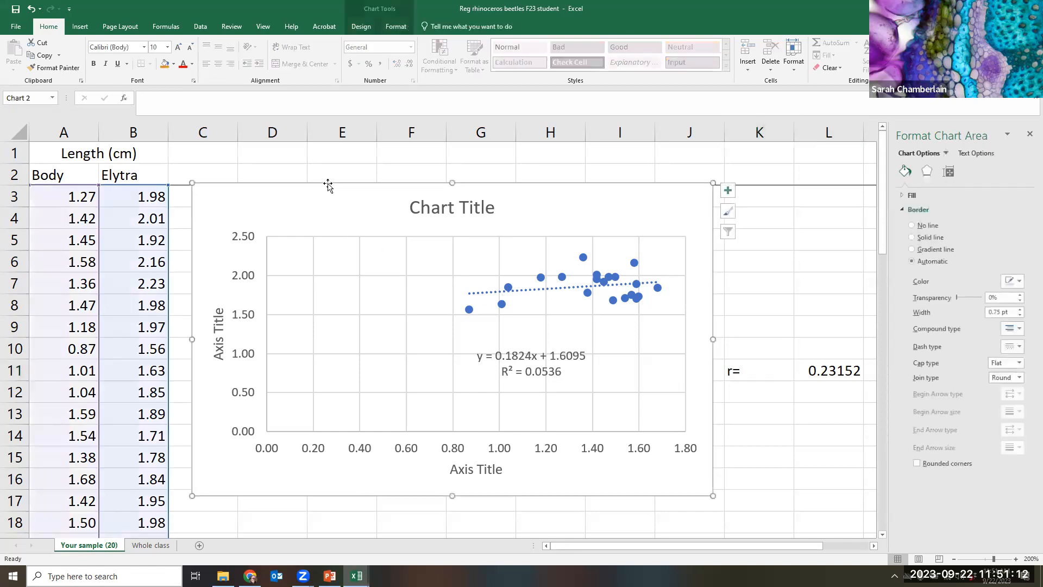
key("Delete")
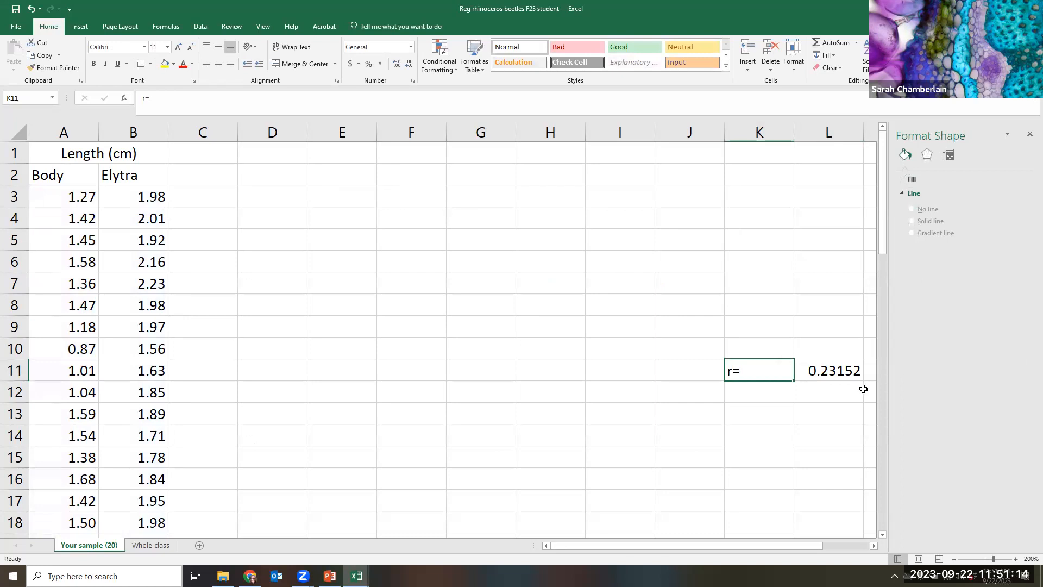
left_click_drag(835, 389, 781, 366)
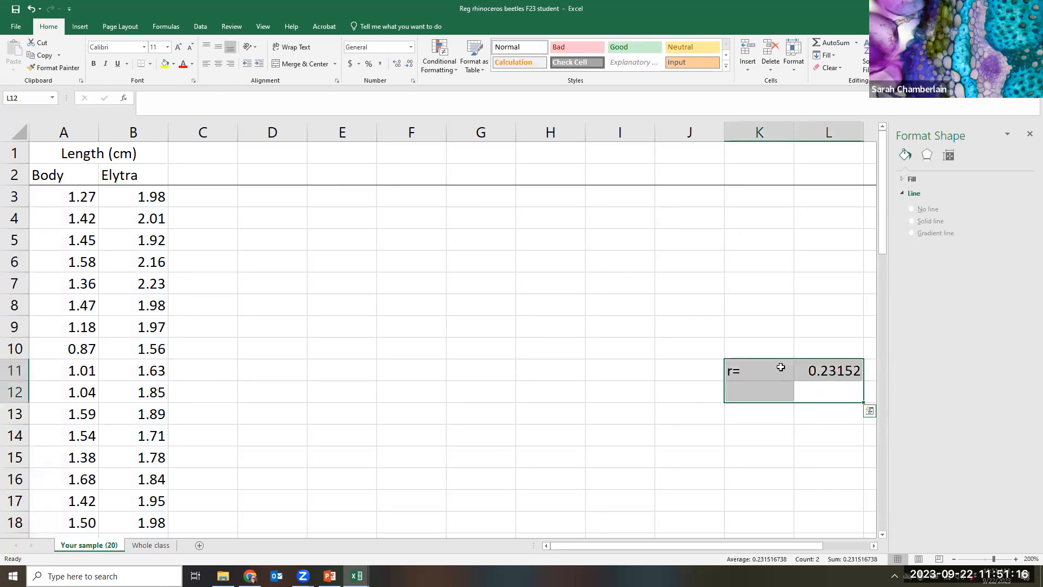
key("Delete")
Delete the original Relationship between head-thorax and elytra lengths chart below the sample data.
scroll(638, 377, "down", 6)
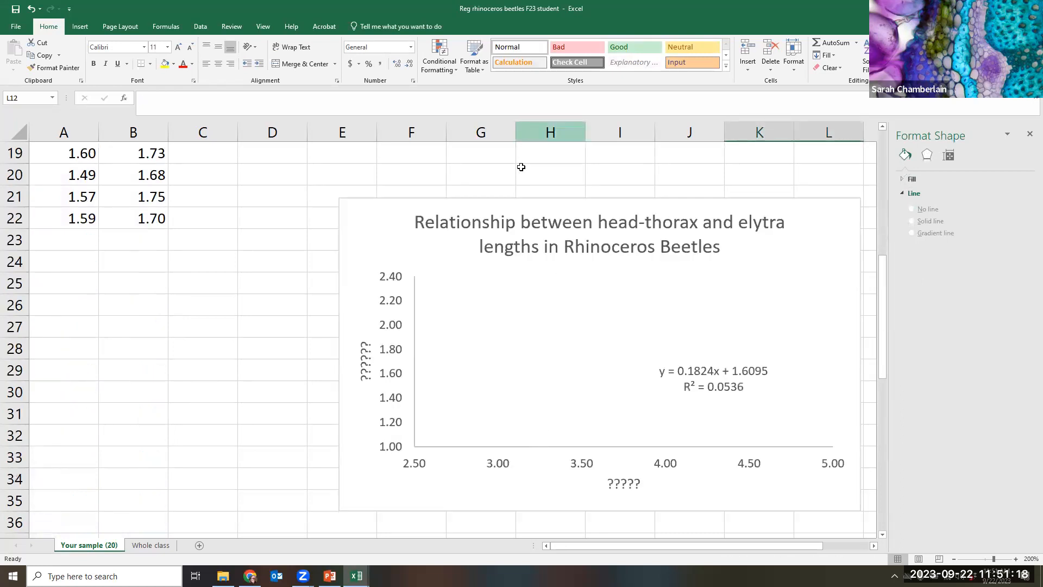
left_click(522, 200)
key("Delete")
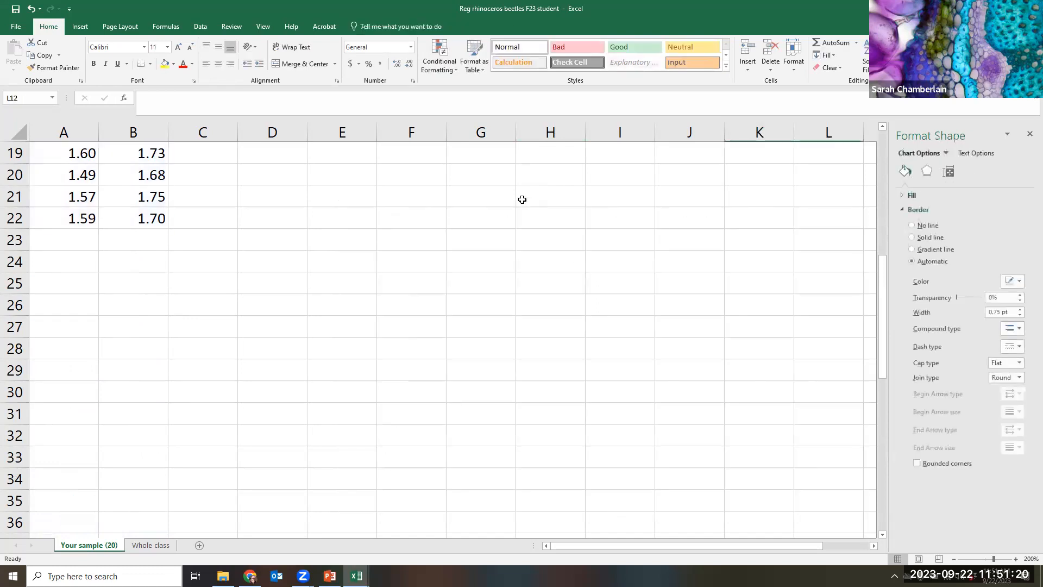
scroll(309, 374, "up", 6)
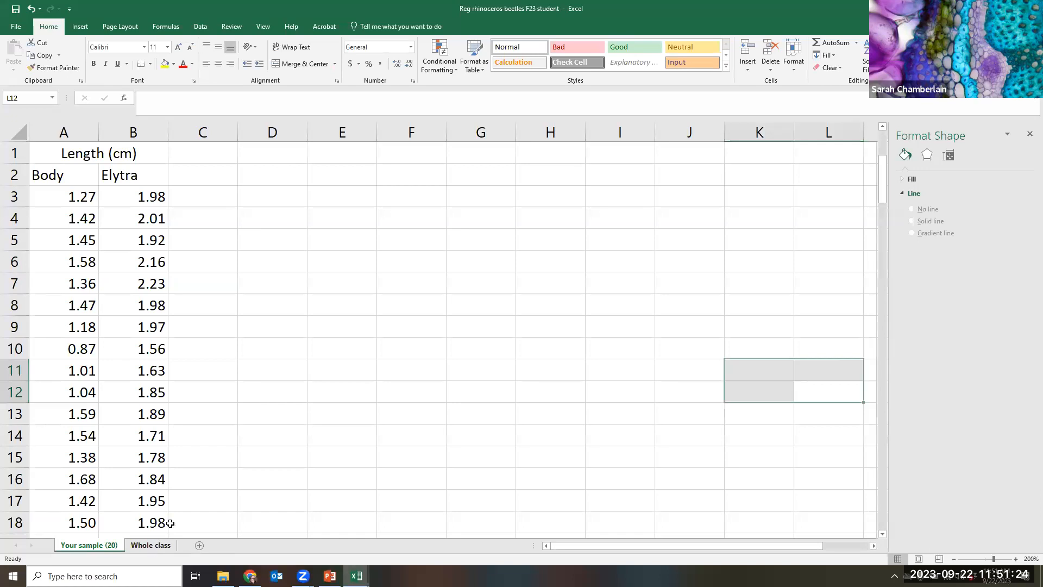
Review the Whole class data and chart, and inspect the Your sample (20) sheet down past row 22.
left_click(150, 545)
scroll(607, 352, "up", 4)
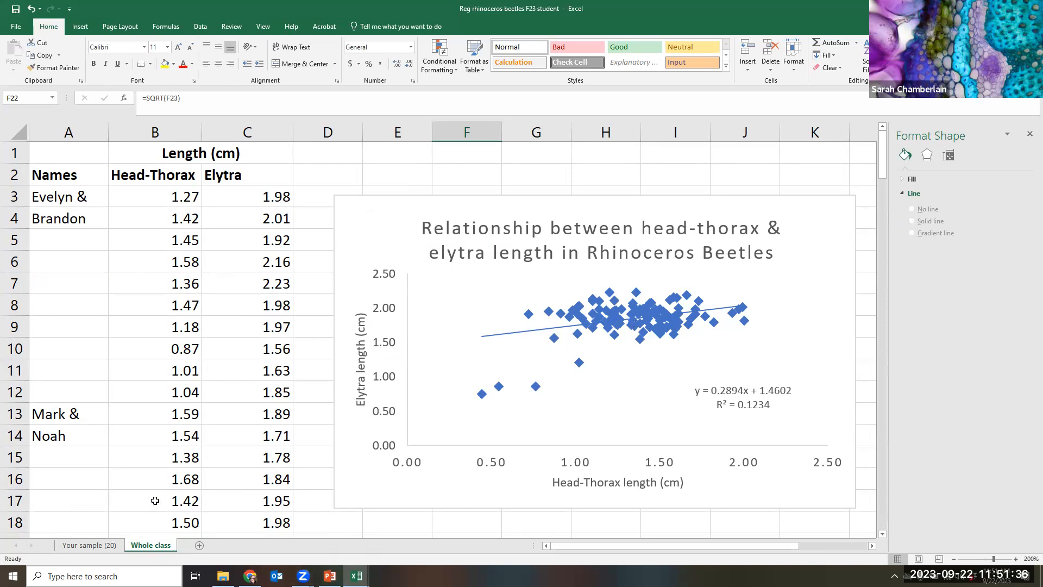
left_click(97, 551)
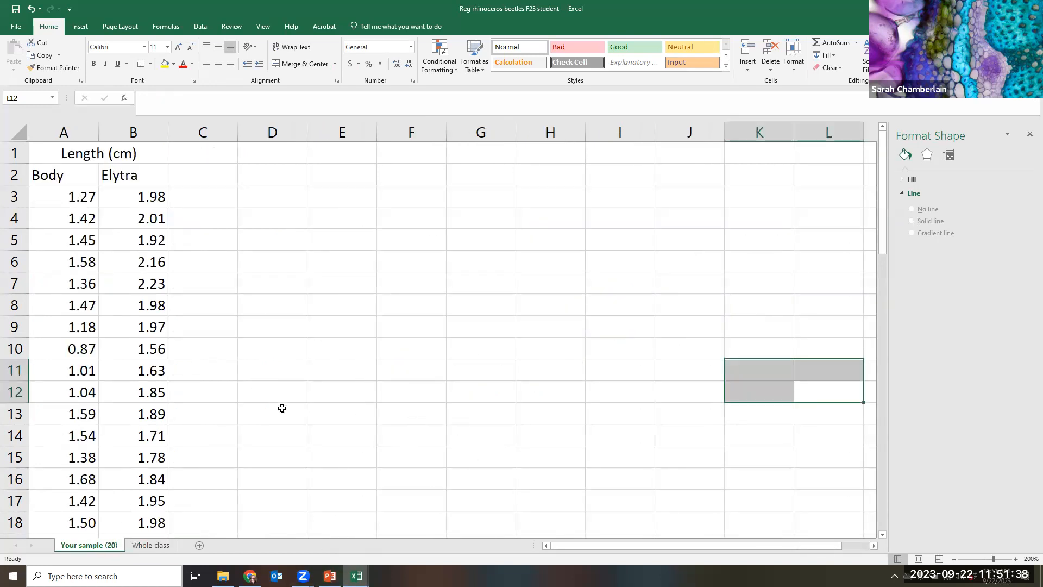
scroll(282, 411, "down", 7)
scroll(282, 411, "down", 5)
scroll(282, 412, "up", 12)
scroll(275, 416, "down", 2)
scroll(275, 415, "down", 5)
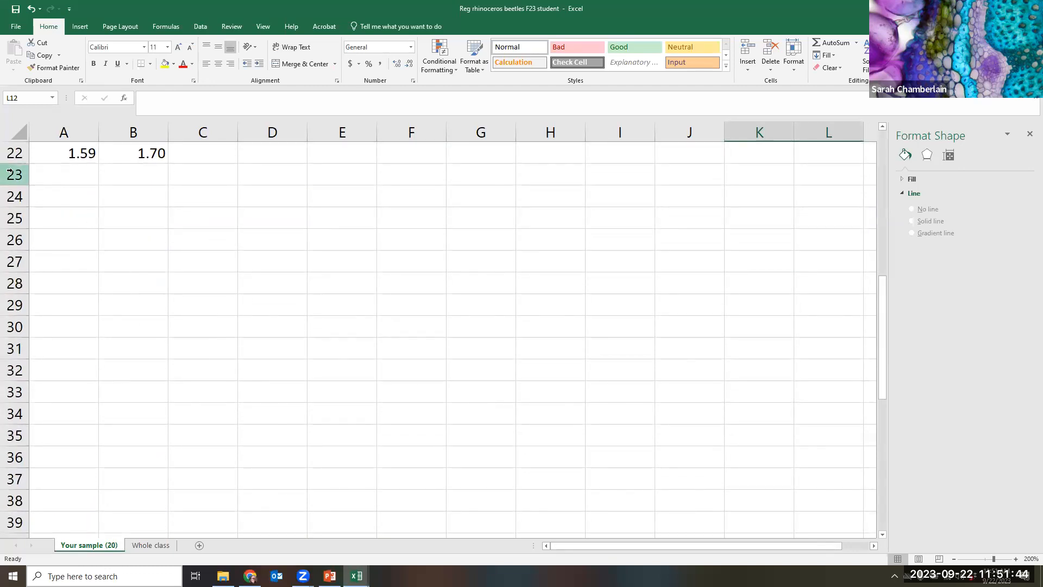
Delete the empty rows 23 to 52 below the sample data in the Your sample (20) sheet.
left_click_drag(9, 174, 100, 393)
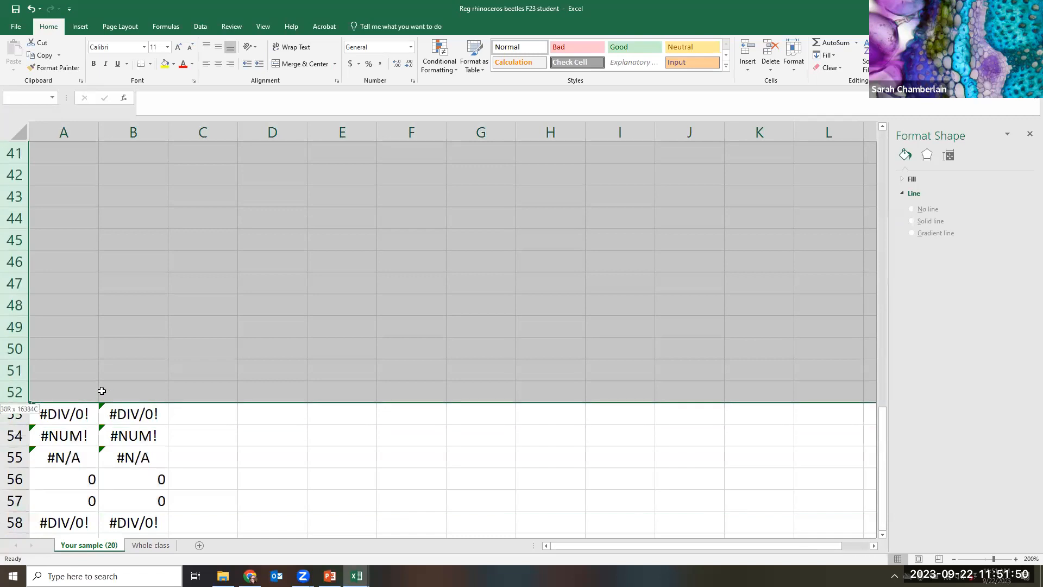
scroll(464, 332, "up", 8)
scroll(463, 331, "up", 1)
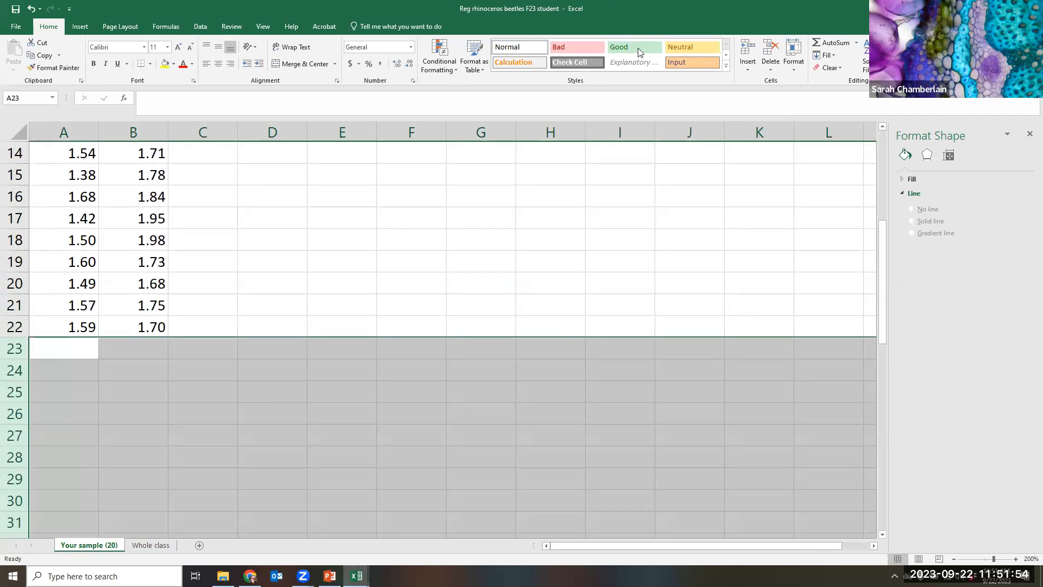
left_click(770, 47)
left_click(303, 354)
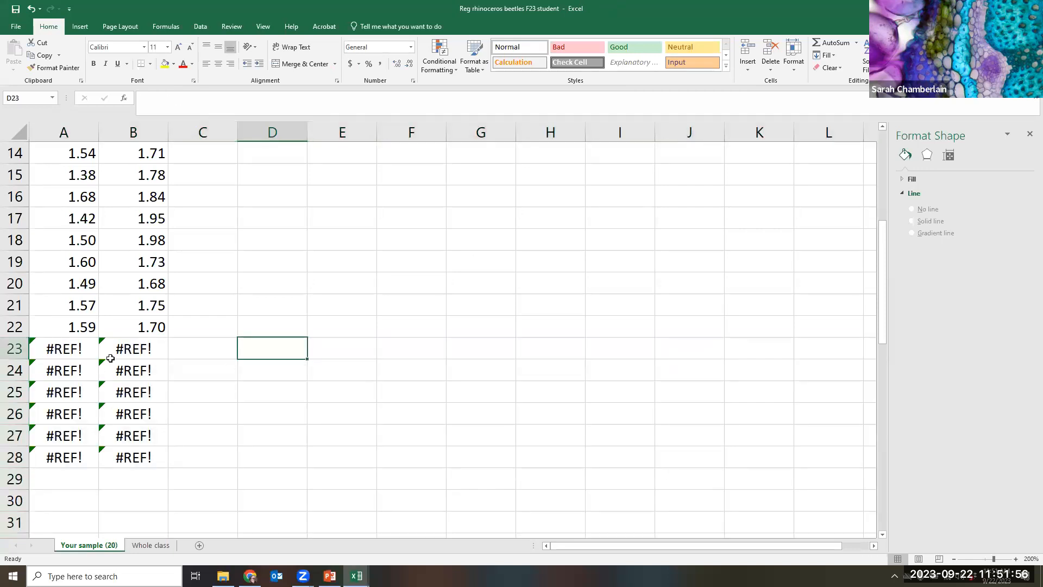
Inspect the AVERAGE formula in A23 of the Your sample (20) sheet and look over the Whole class data and chart.
left_click(49, 348)
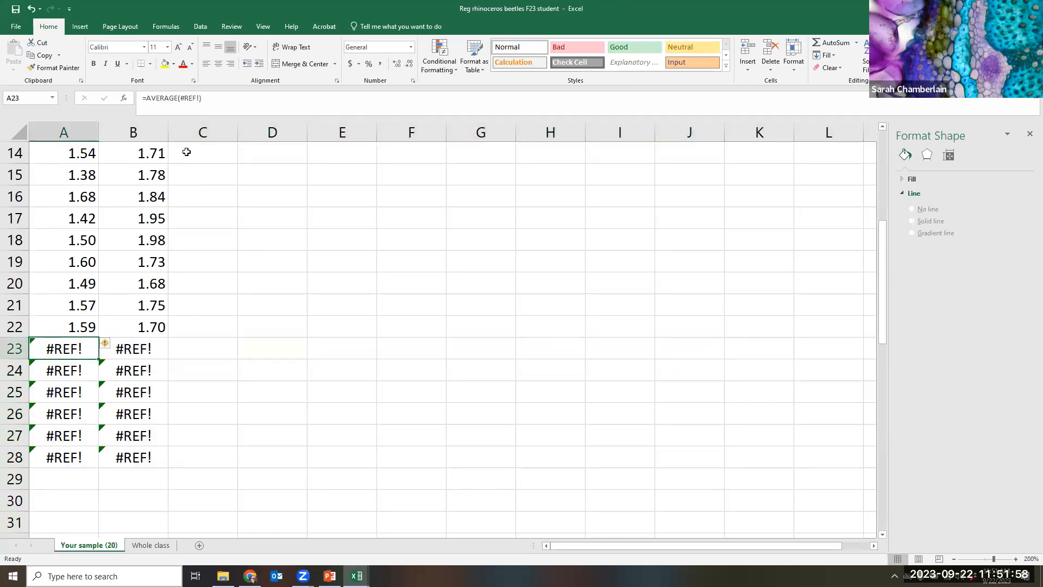
left_click(182, 98)
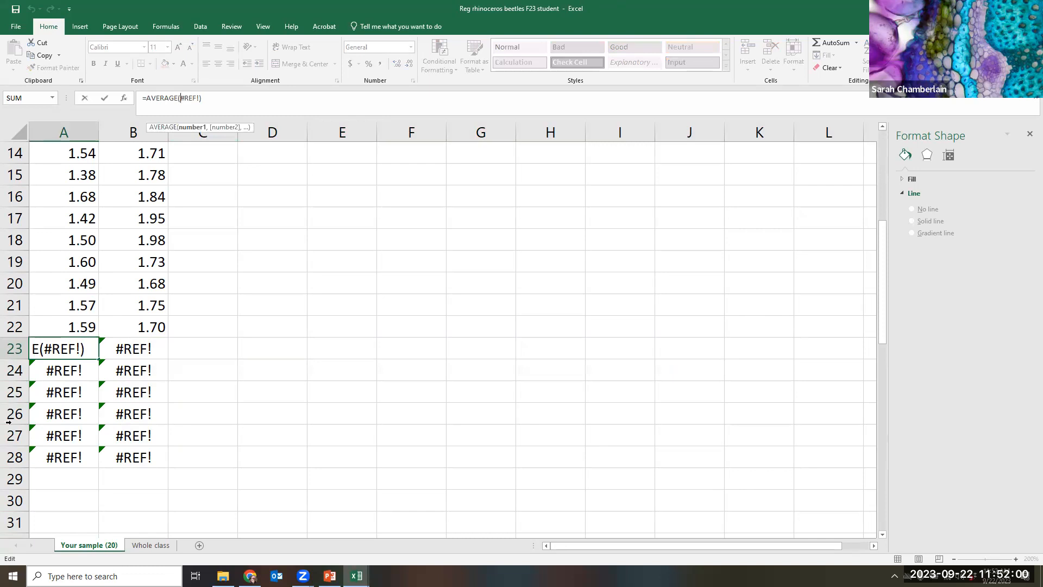
scroll(253, 397, "up", 2)
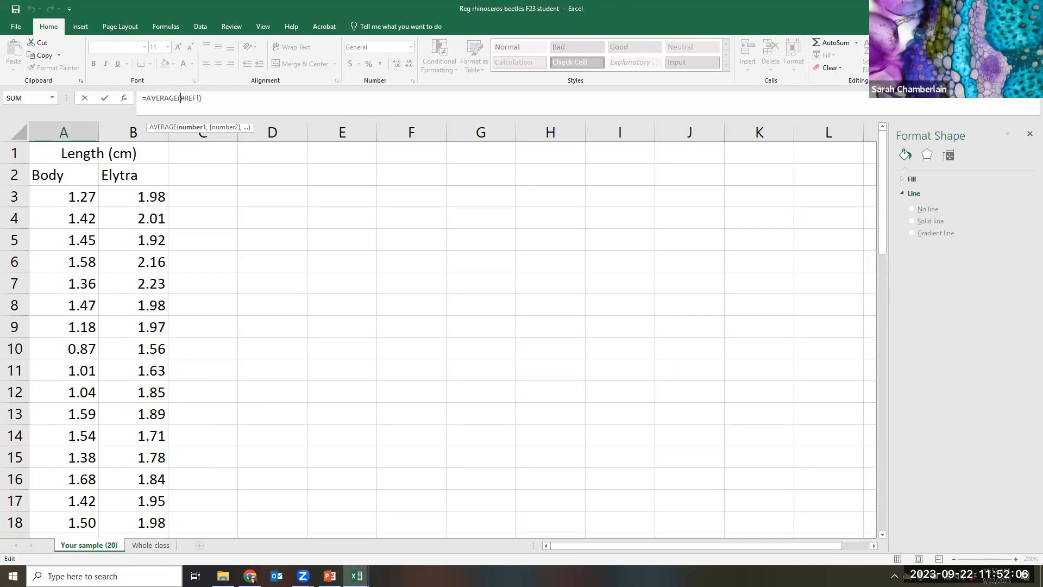
left_click(151, 545)
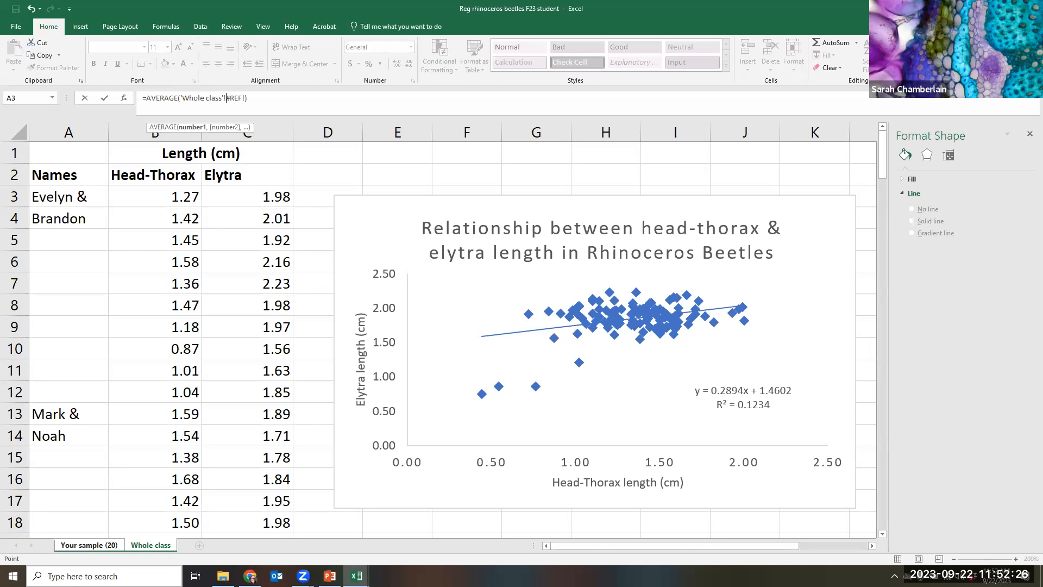
key("Escape")
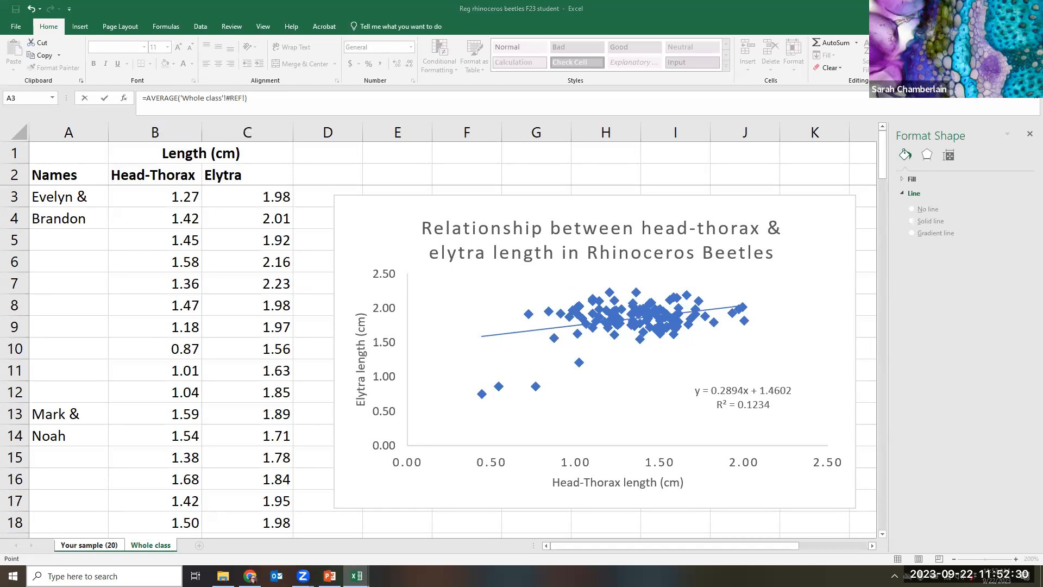